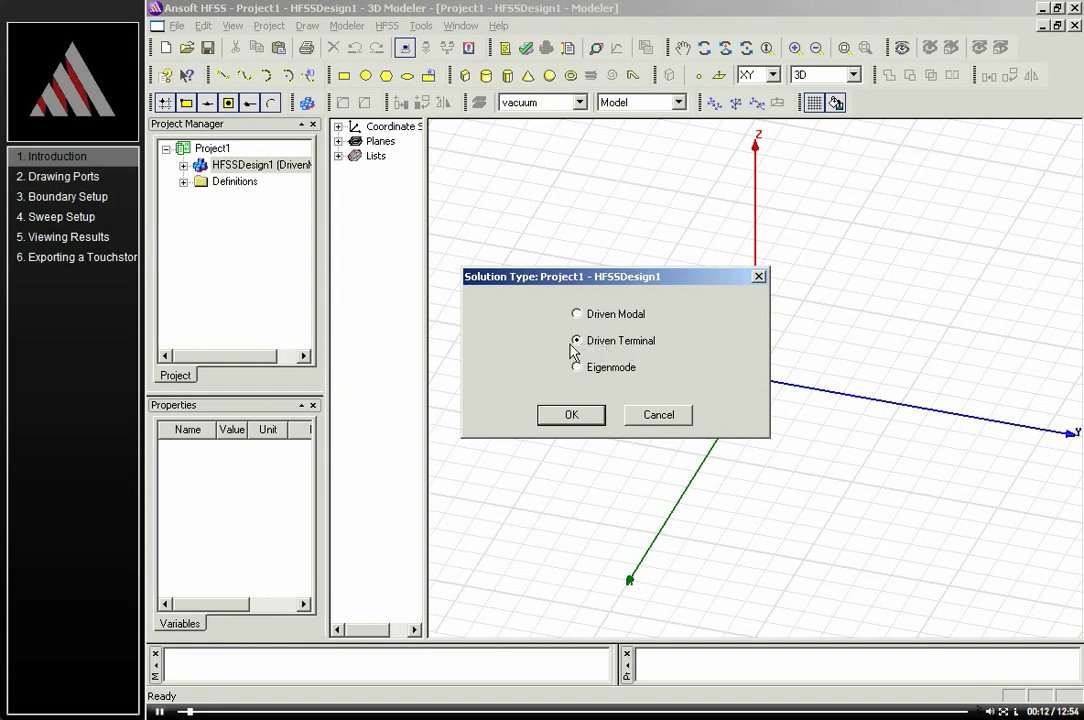
Set the solution type of HFSSDesign1 to Driven Modal
click(590, 419)
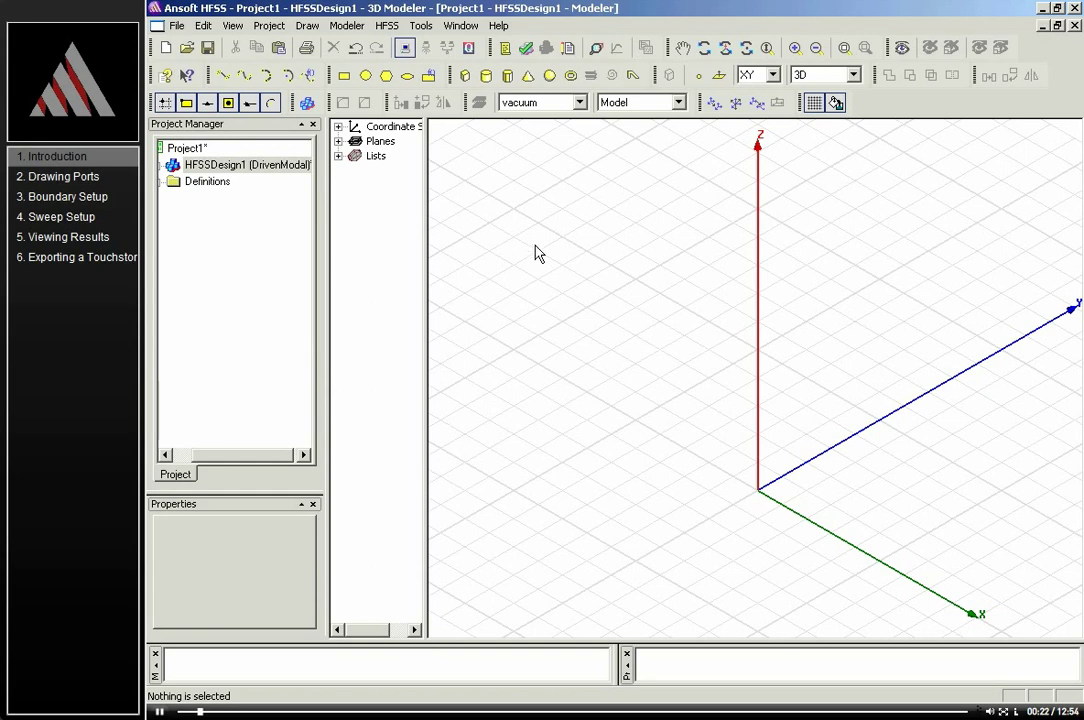
Draw a JEDEC 4-point bondwire about 2 mm long from the origin along negative X, with h2 set to 0.1 mm
click(307, 26)
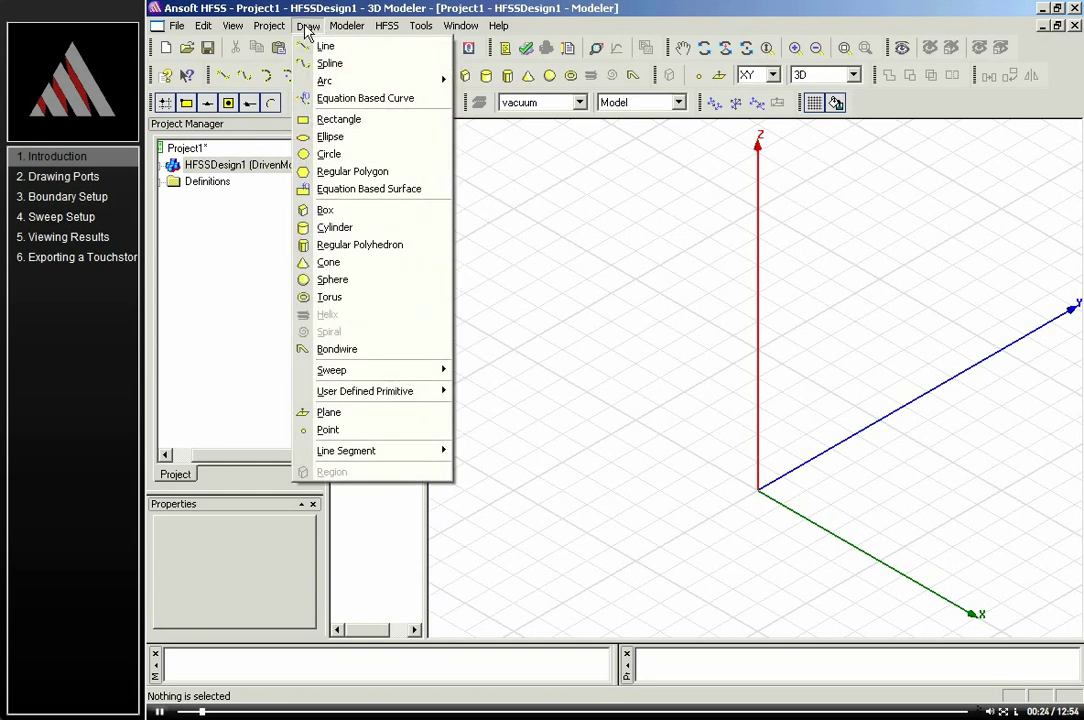
click(357, 350)
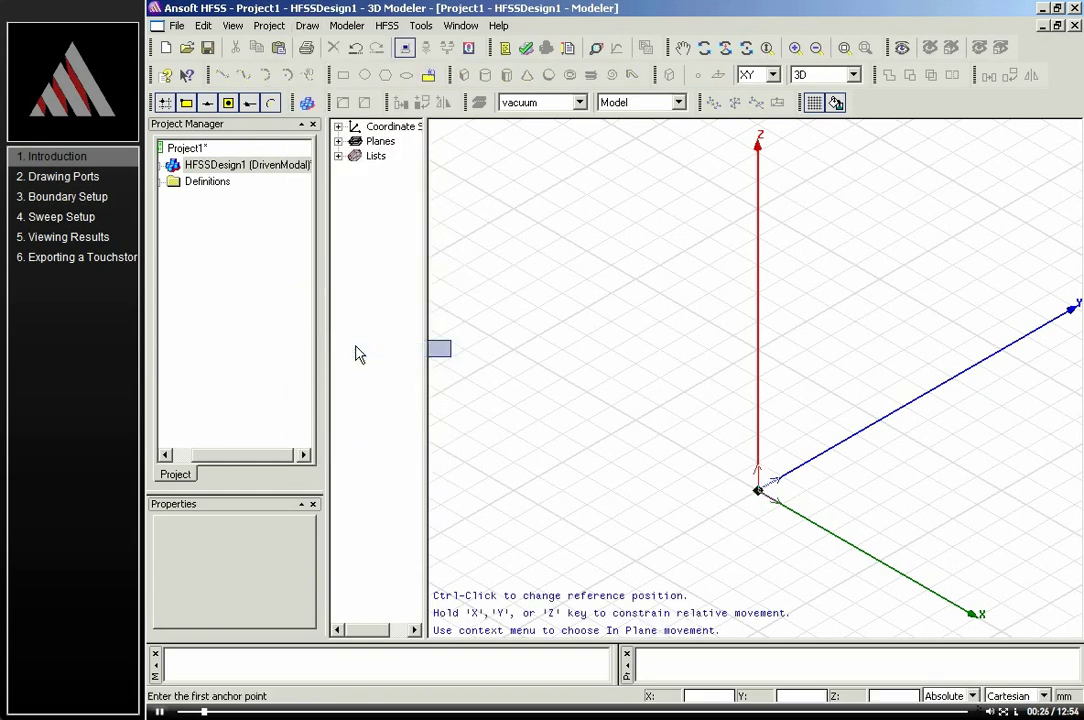
click(757, 490)
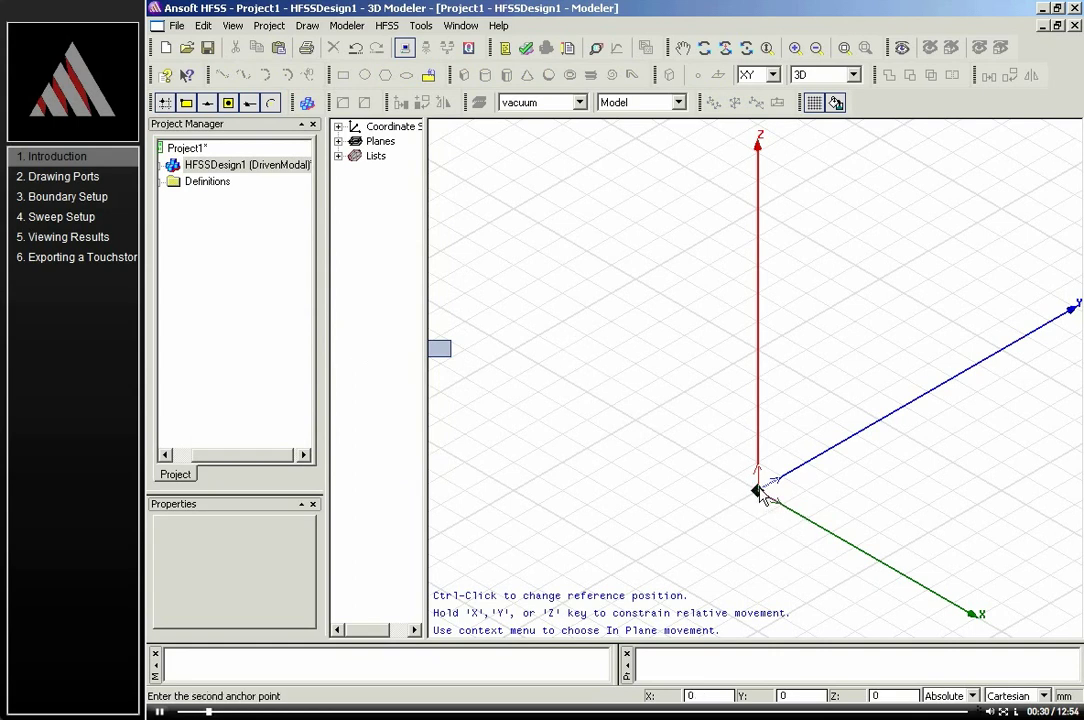
click(515, 353)
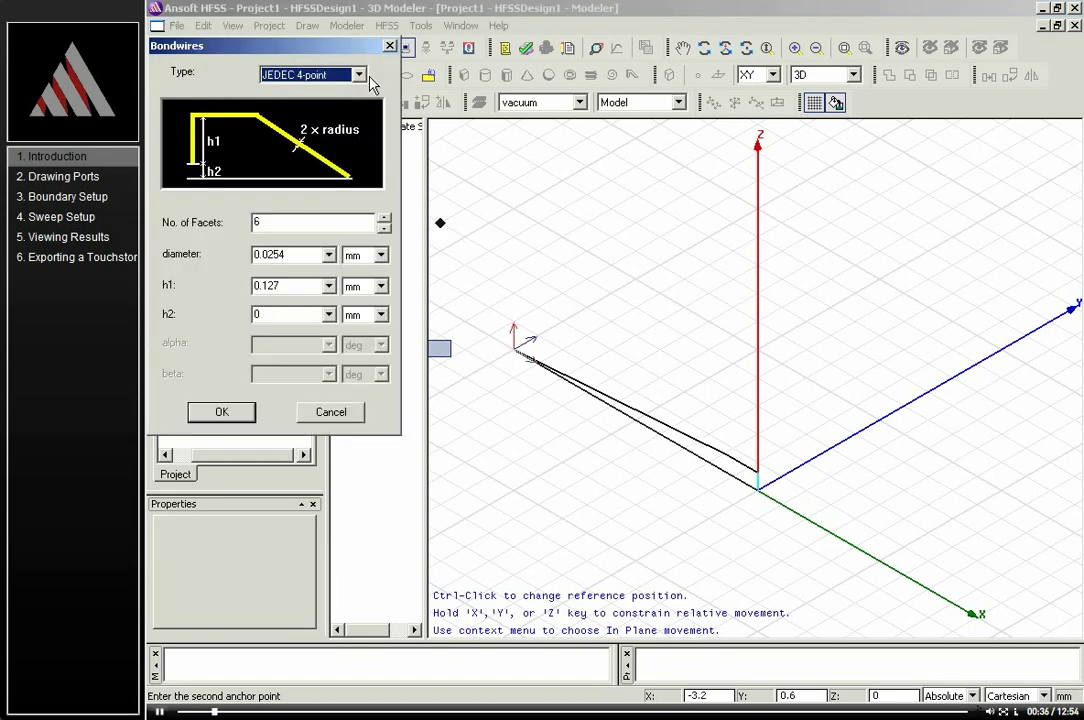
double_click(270, 315)
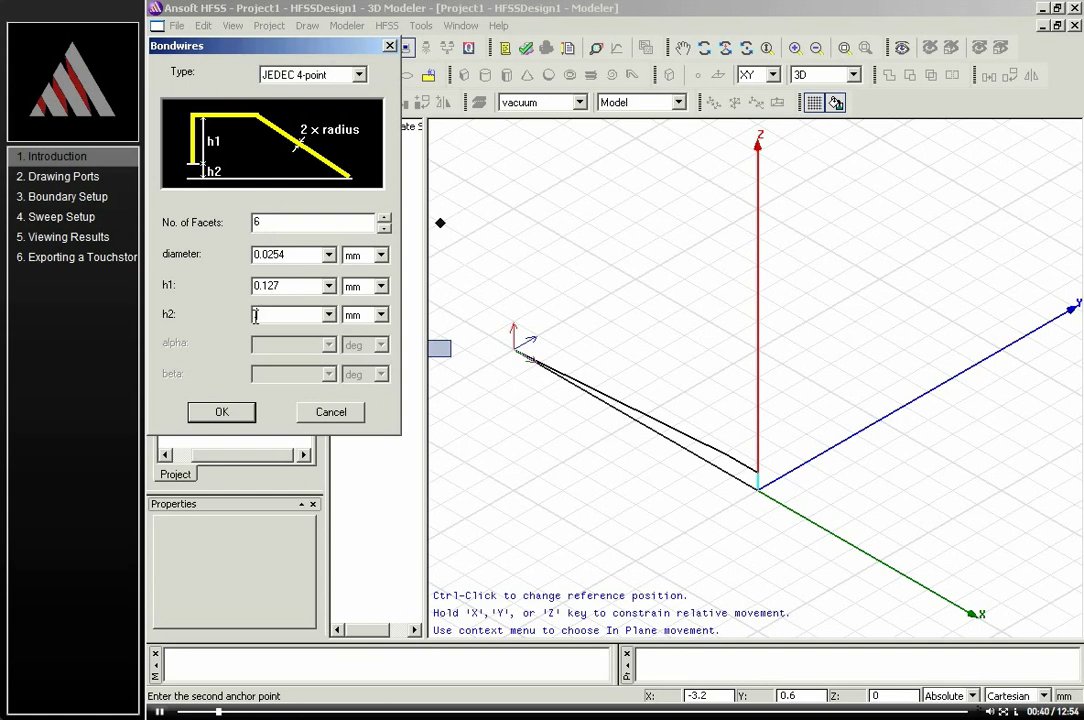
text(1)
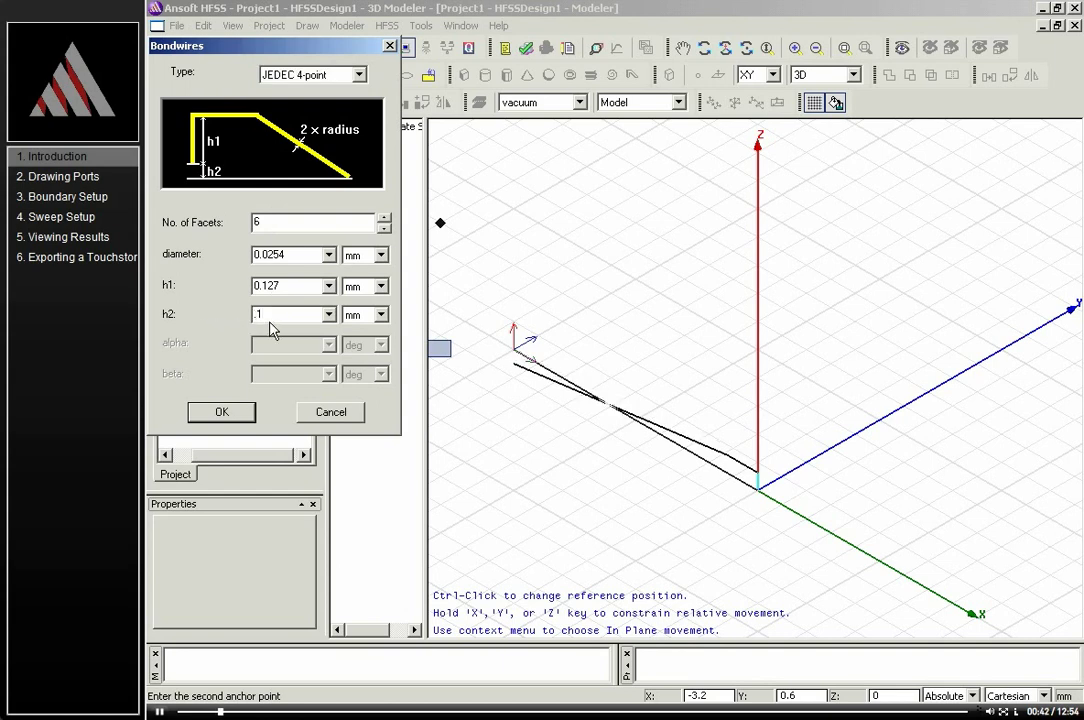
click(222, 412)
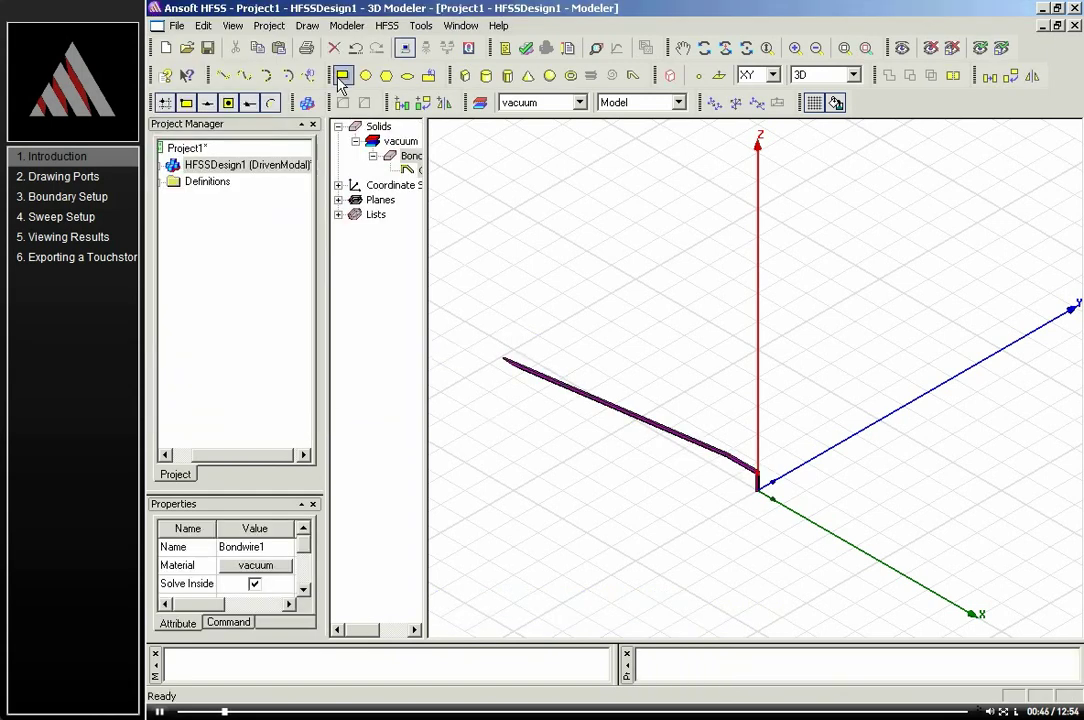
Draw a second JEDEC 4-point bondwire parallel to the first, starting at Y = 0.4 mm, with h2 set to 0.1 mm
click(307, 26)
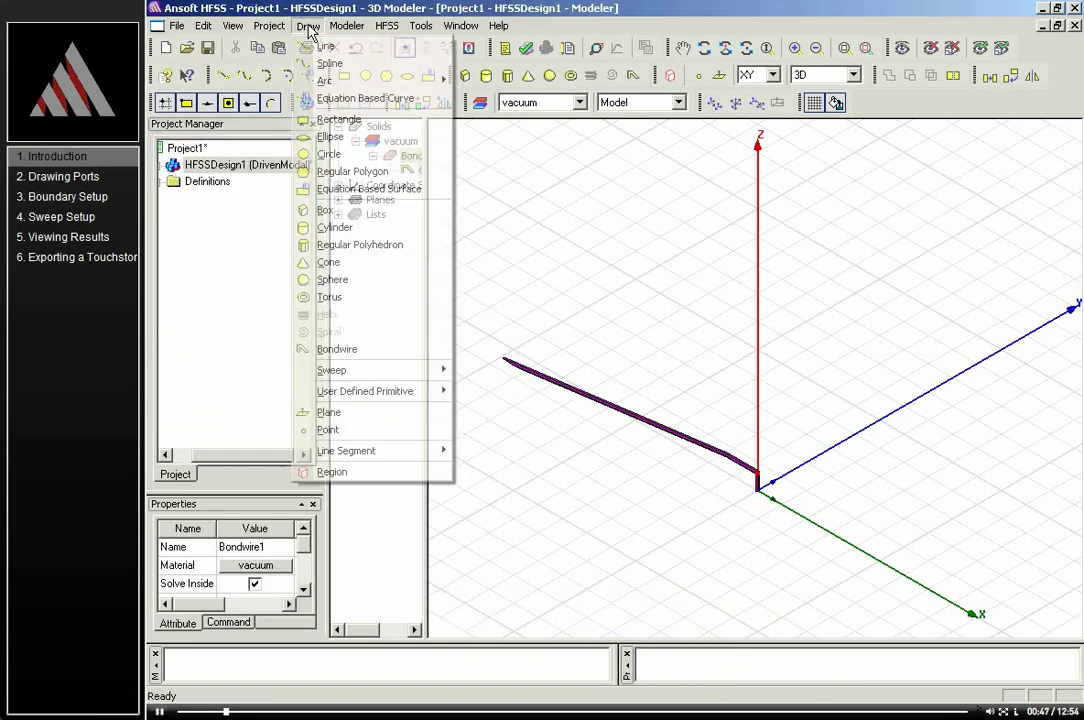
click(388, 350)
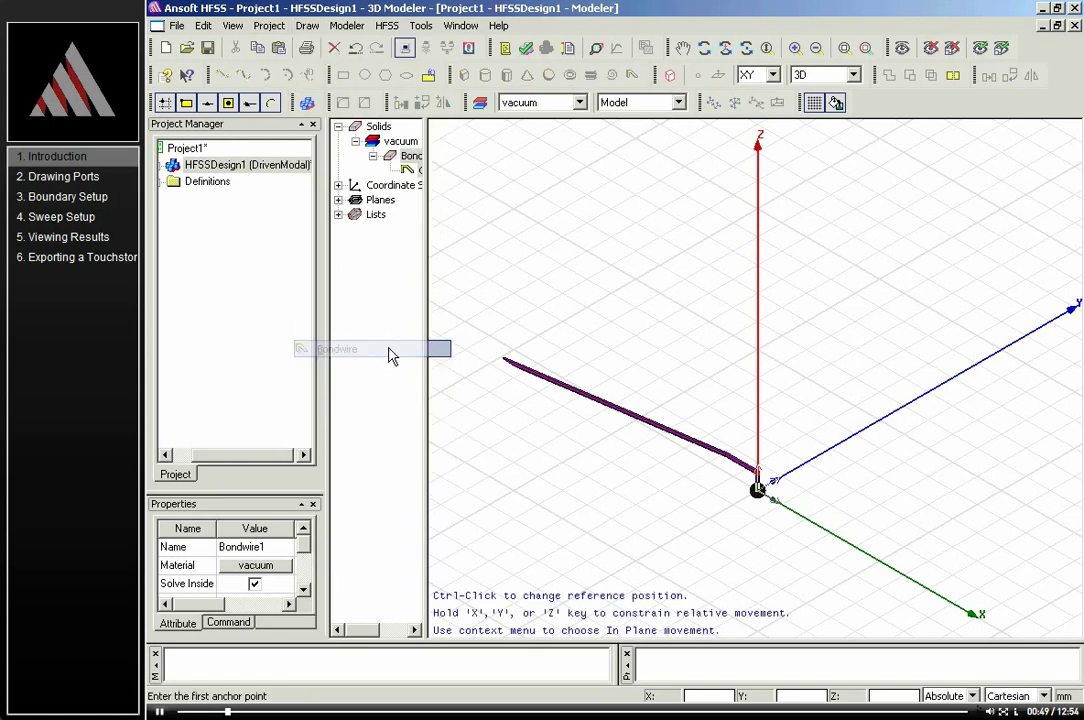
click(806, 462)
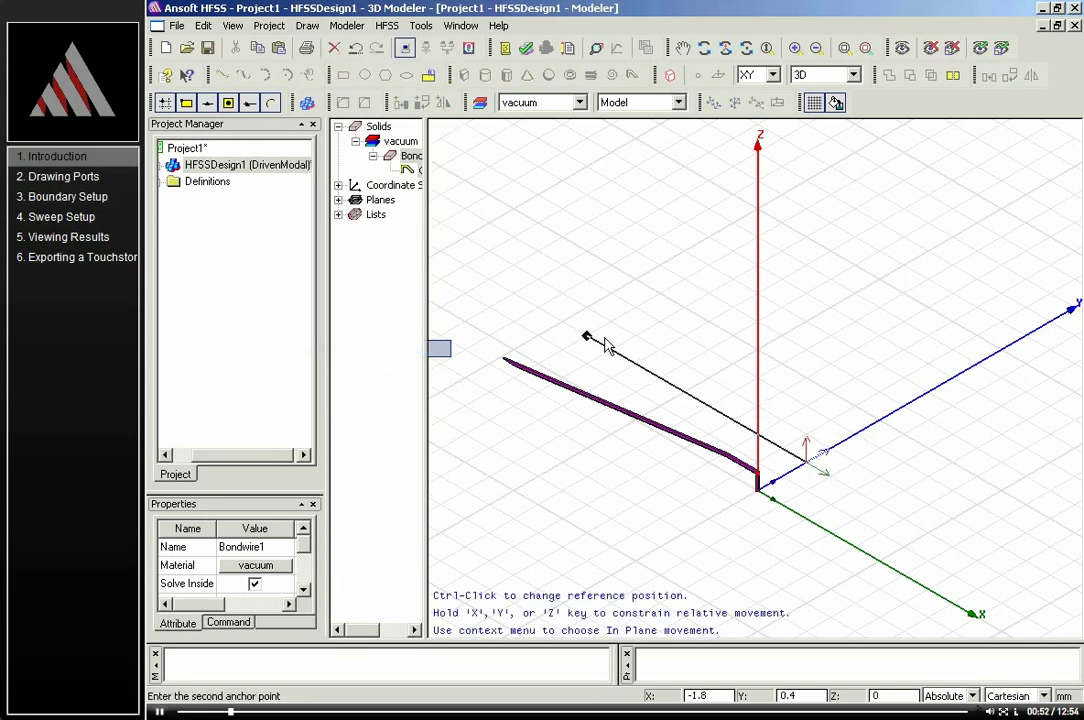
click(563, 323)
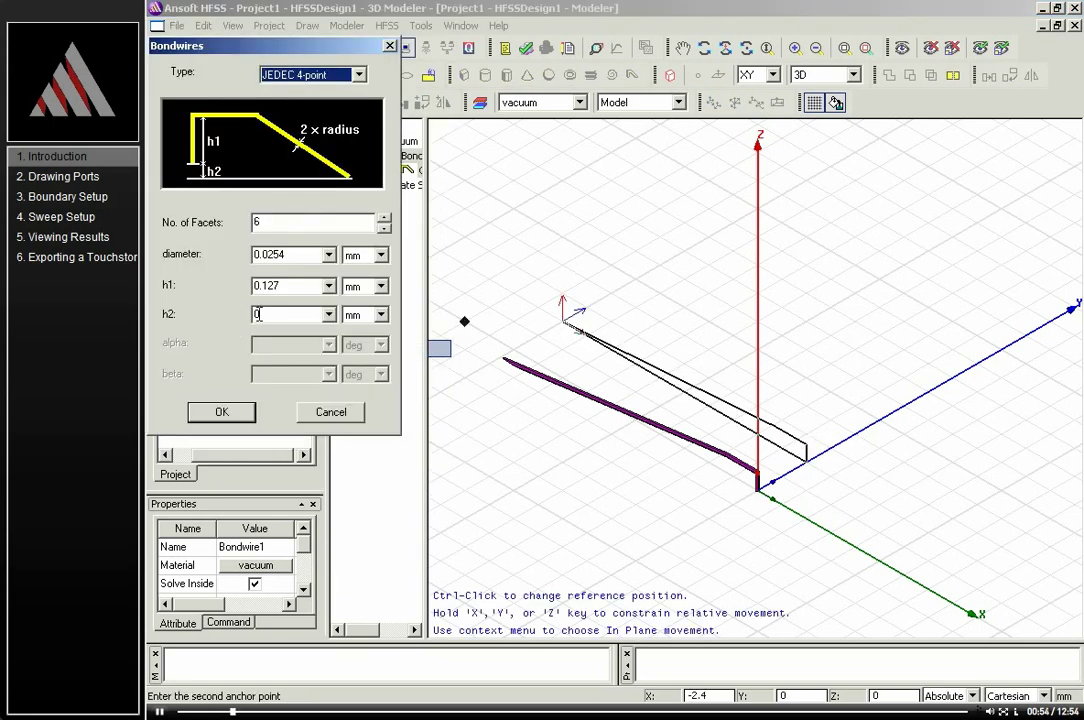
text(0)
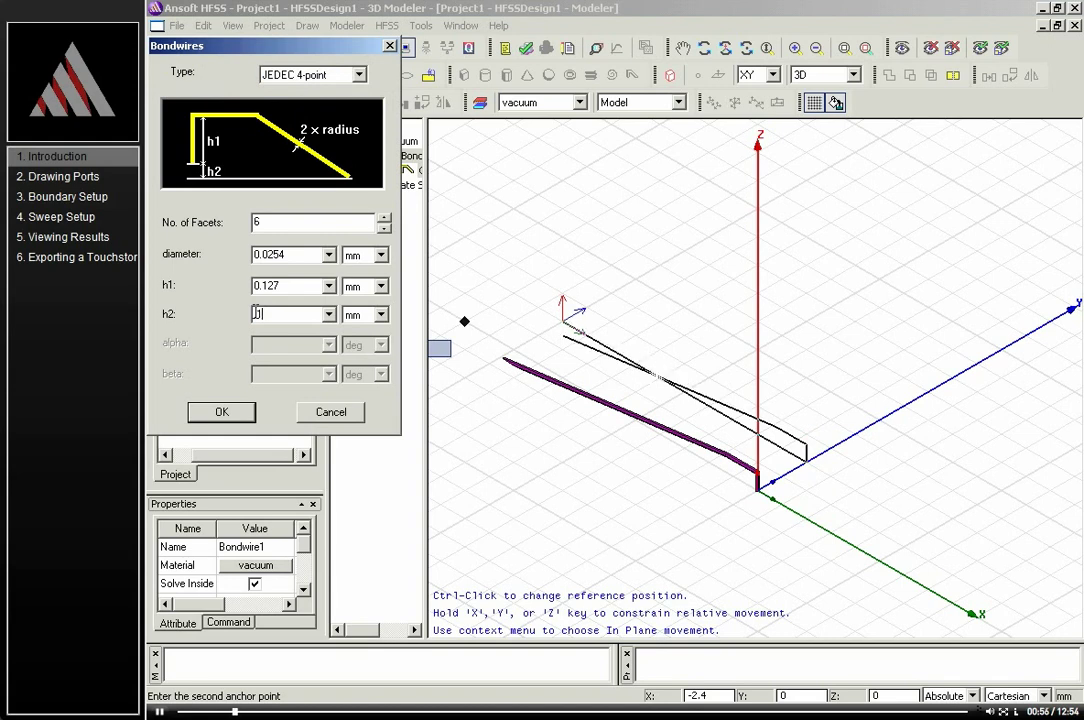
text(.1)
click(220, 414)
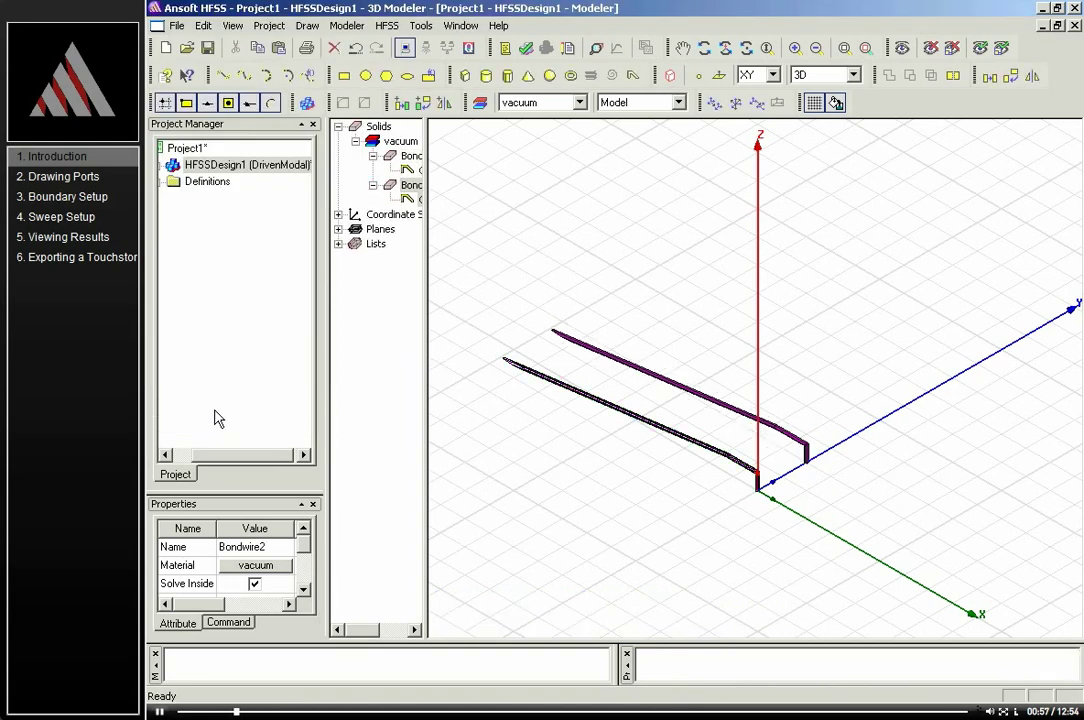
click(675, 258)
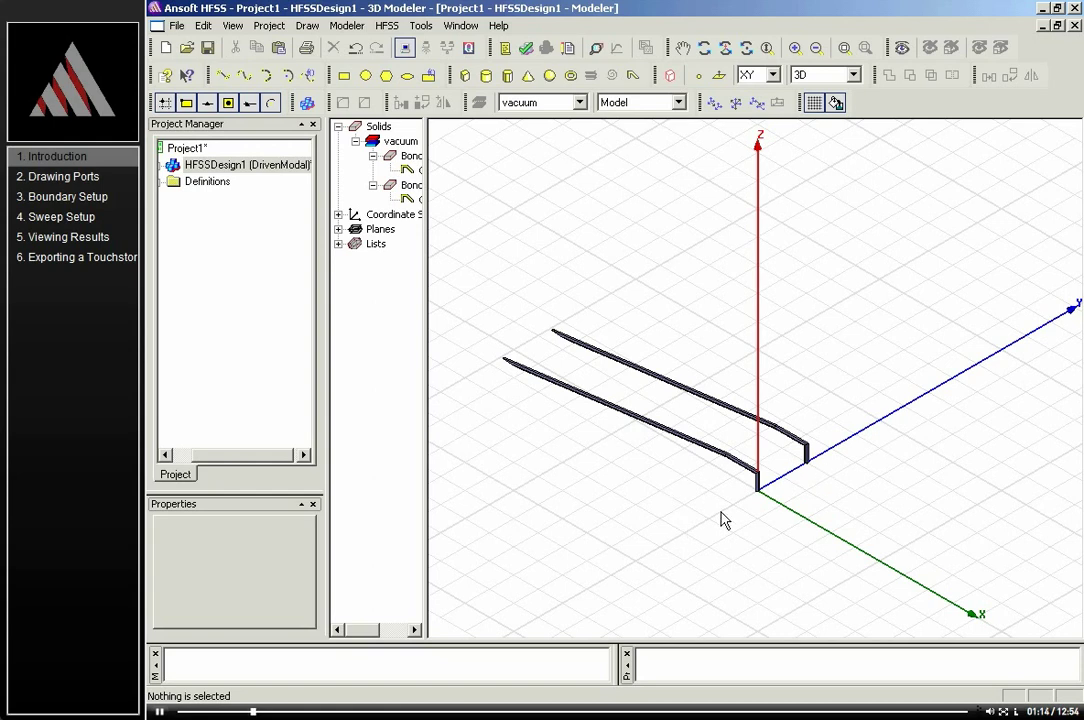
Draw a rectangle of 0.2 by 0.6 mm from X -0.1, Y -0.1 across both bondwire ends near the origin
shift+drag(602, 450, 662, 389)
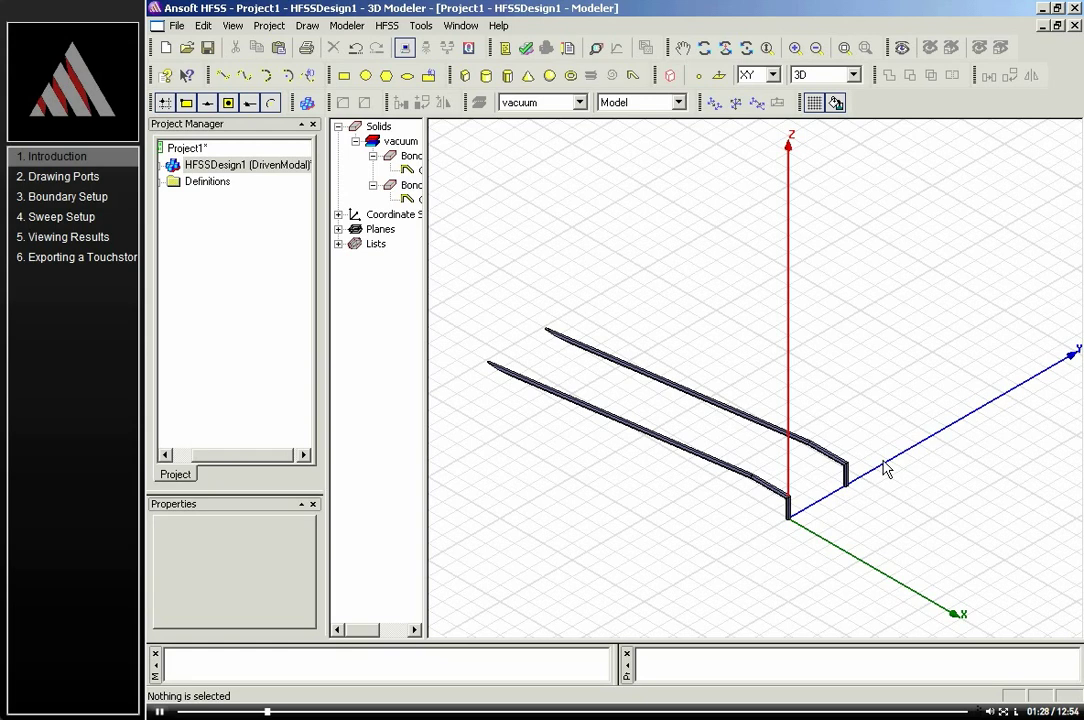
alt+double_click(643, 157)
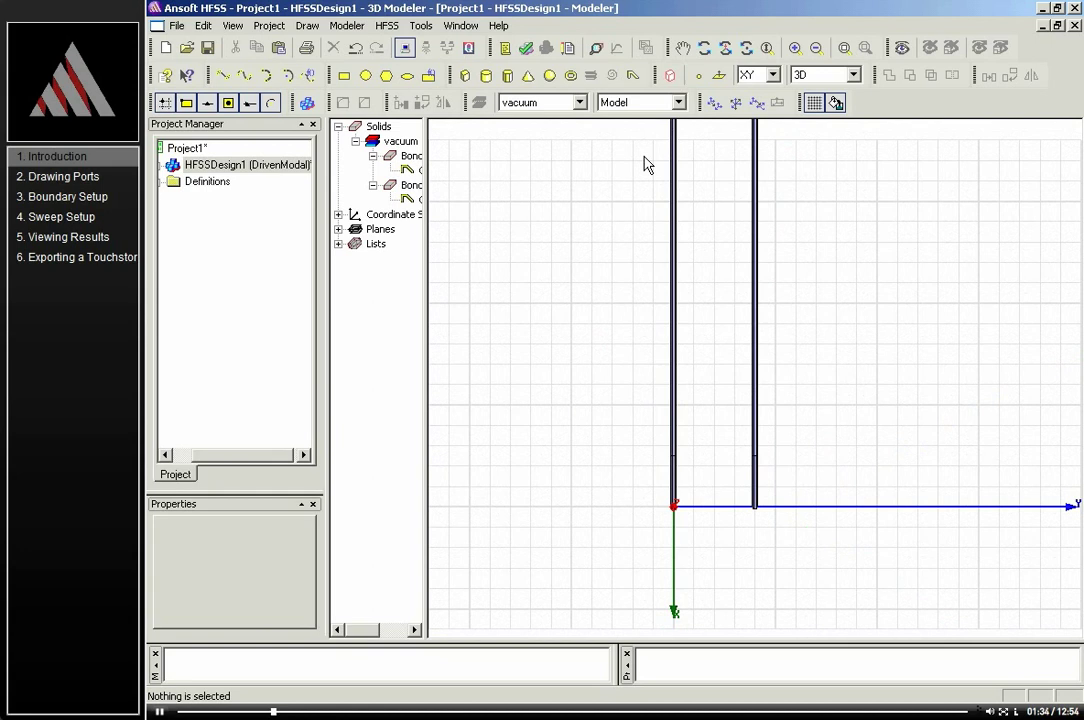
alt+shift+drag(658, 174, 590, 302)
alt+shift+drag(651, 503, 680, 476)
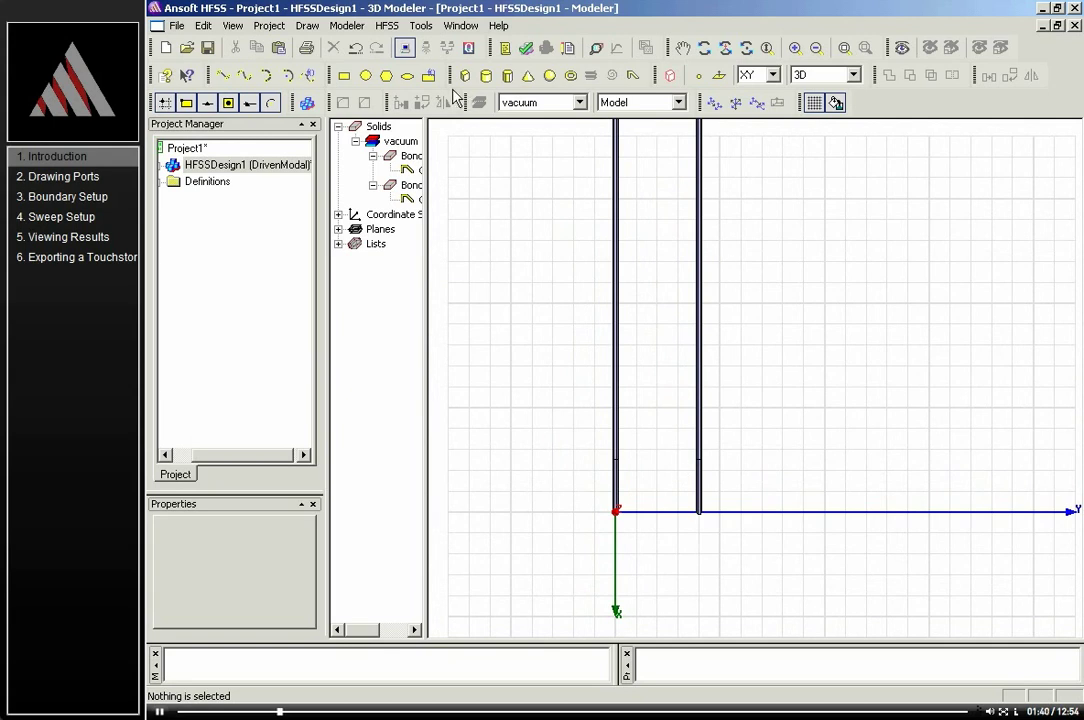
click(343, 77)
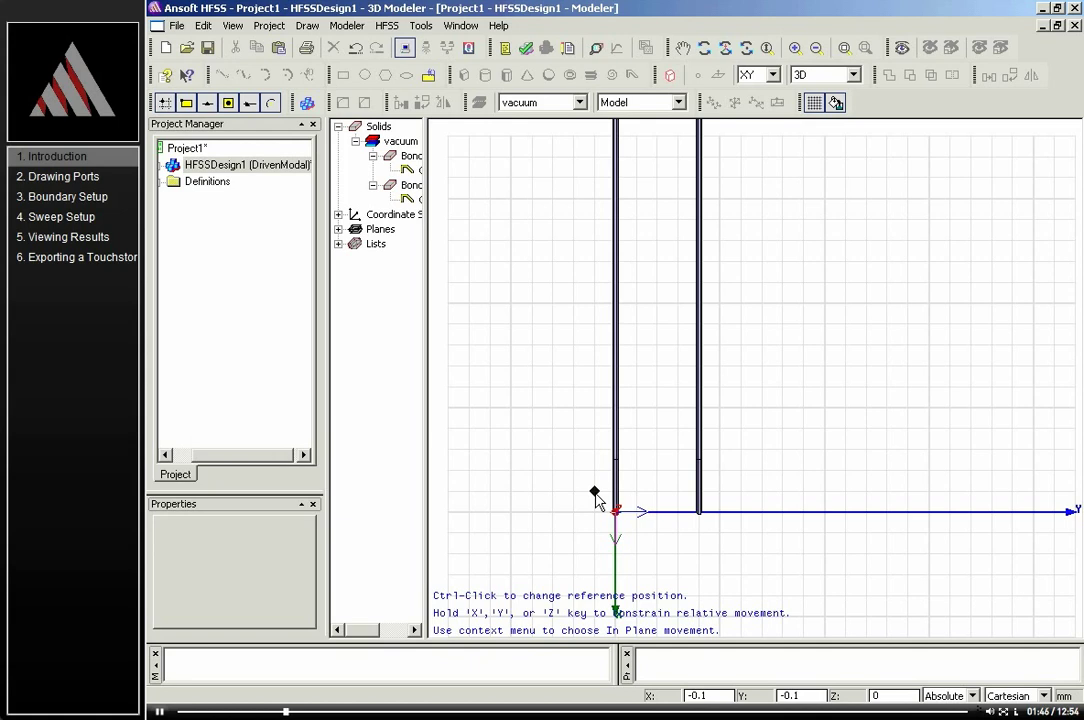
click(595, 492)
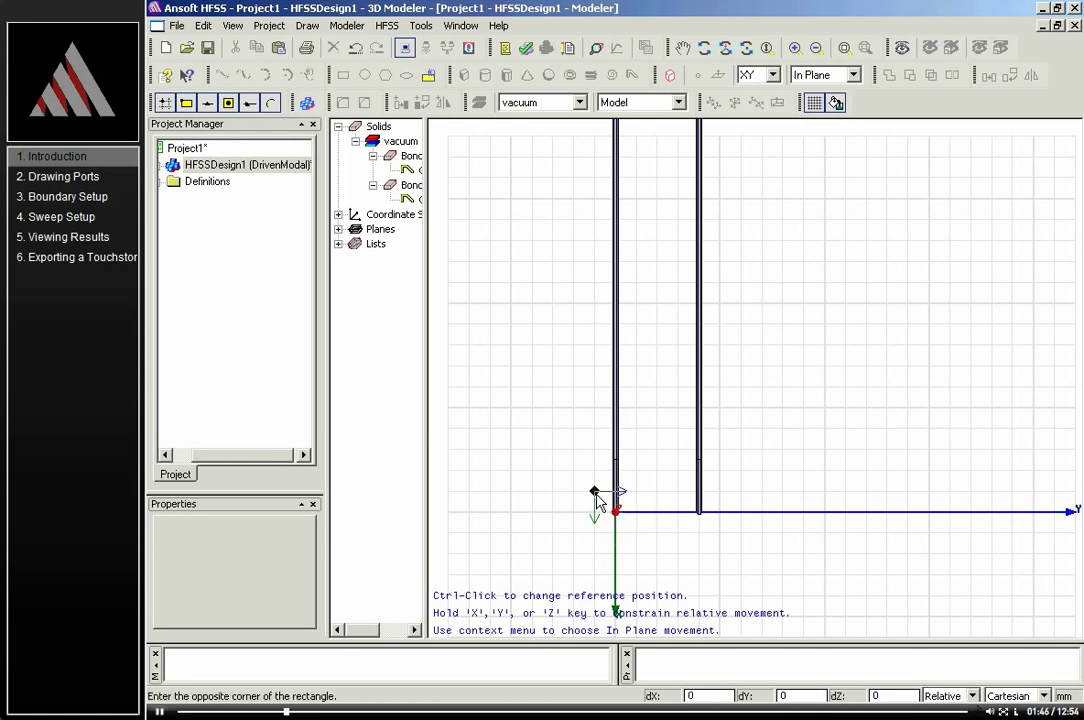
click(720, 532)
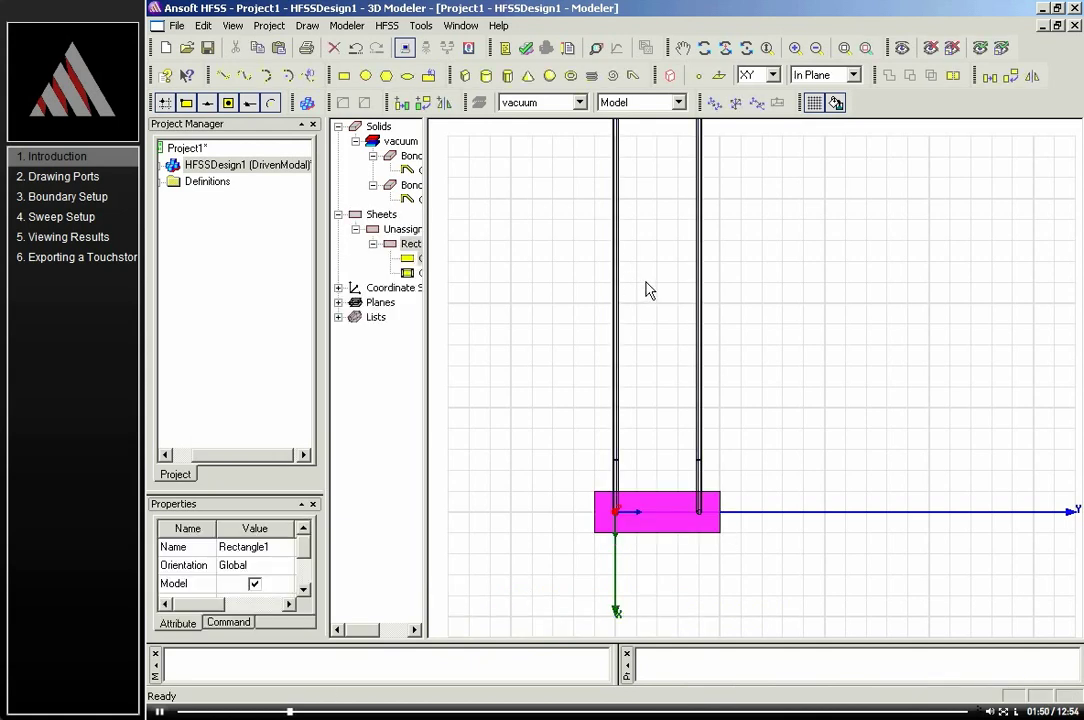
Draw a second rectangle of about 0.3 by 0.9 mm from X -2.1, Y -0.2 across the far ends of both bondwires
shift+drag(673, 223, 675, 346)
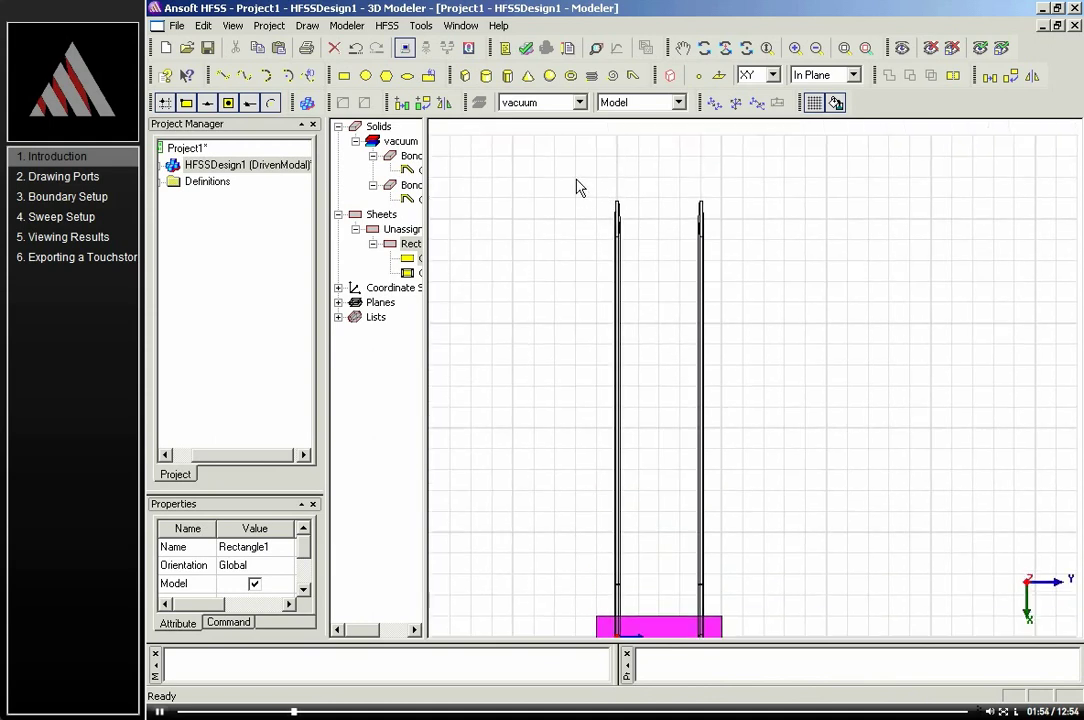
click(343, 75)
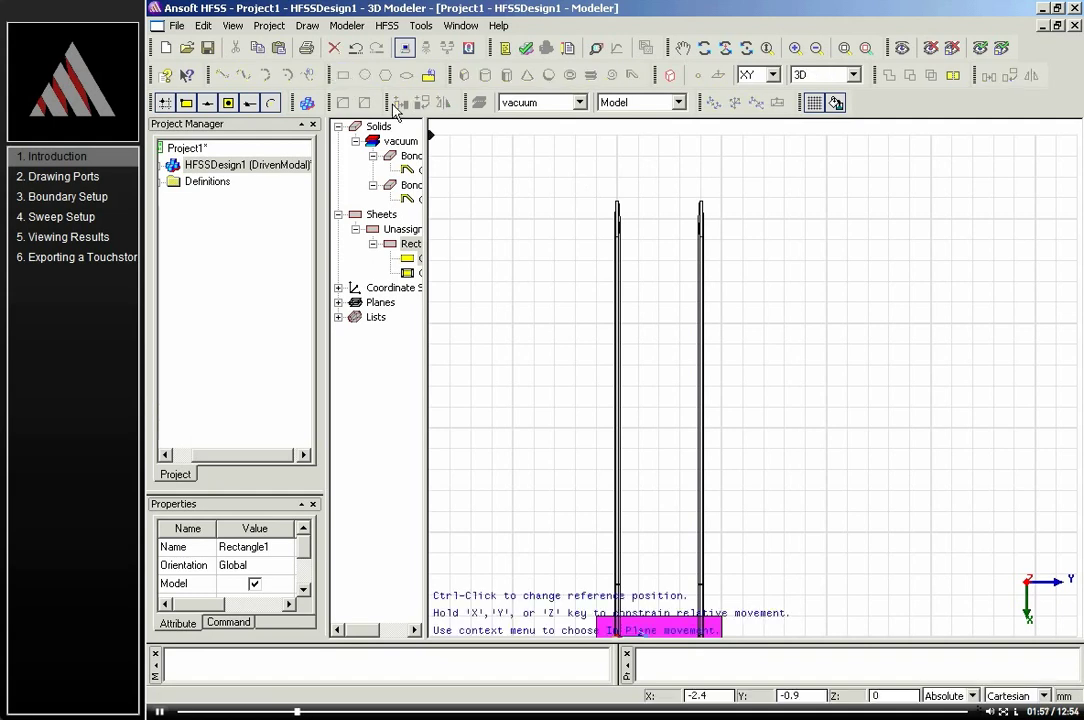
click(575, 198)
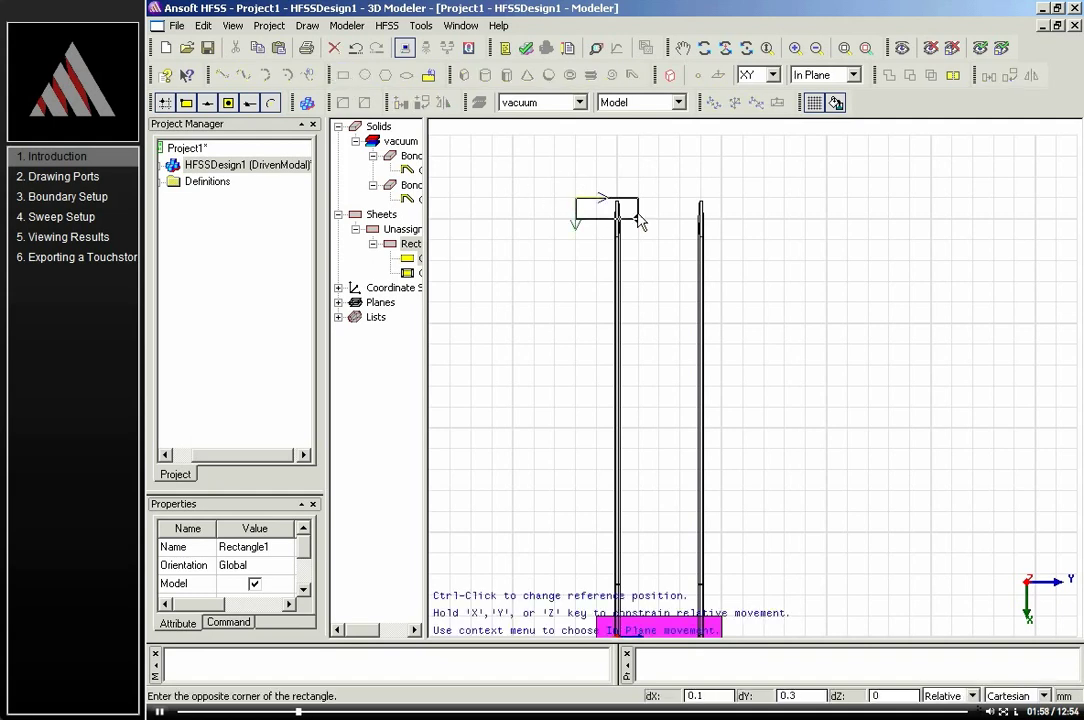
click(760, 262)
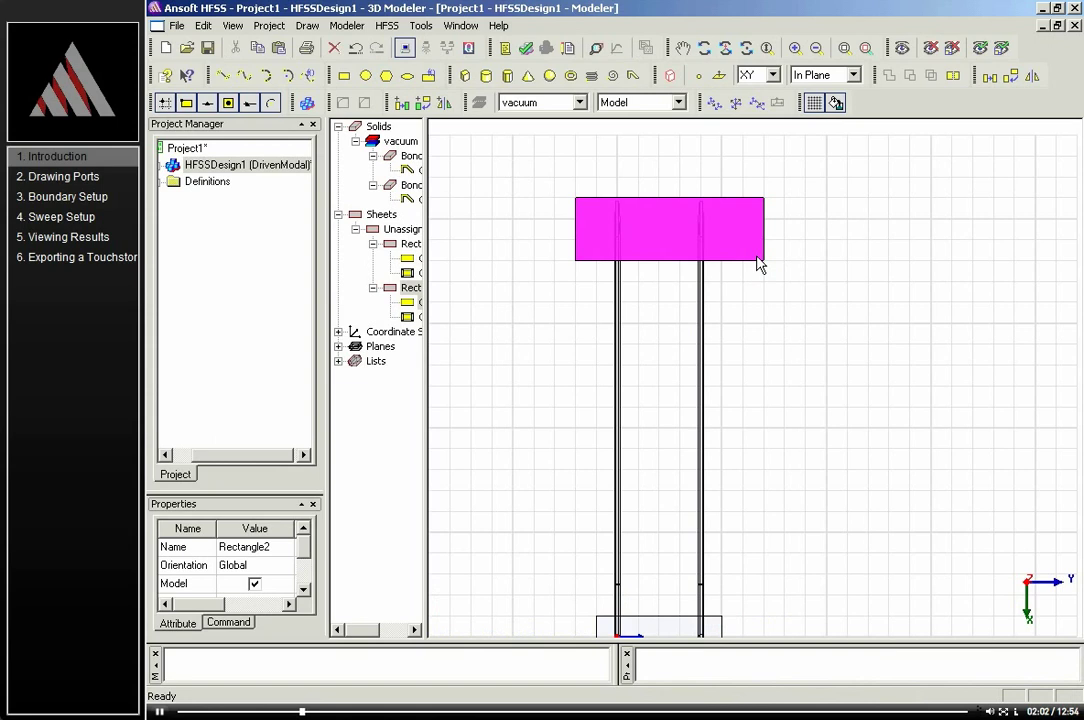
click(486, 288)
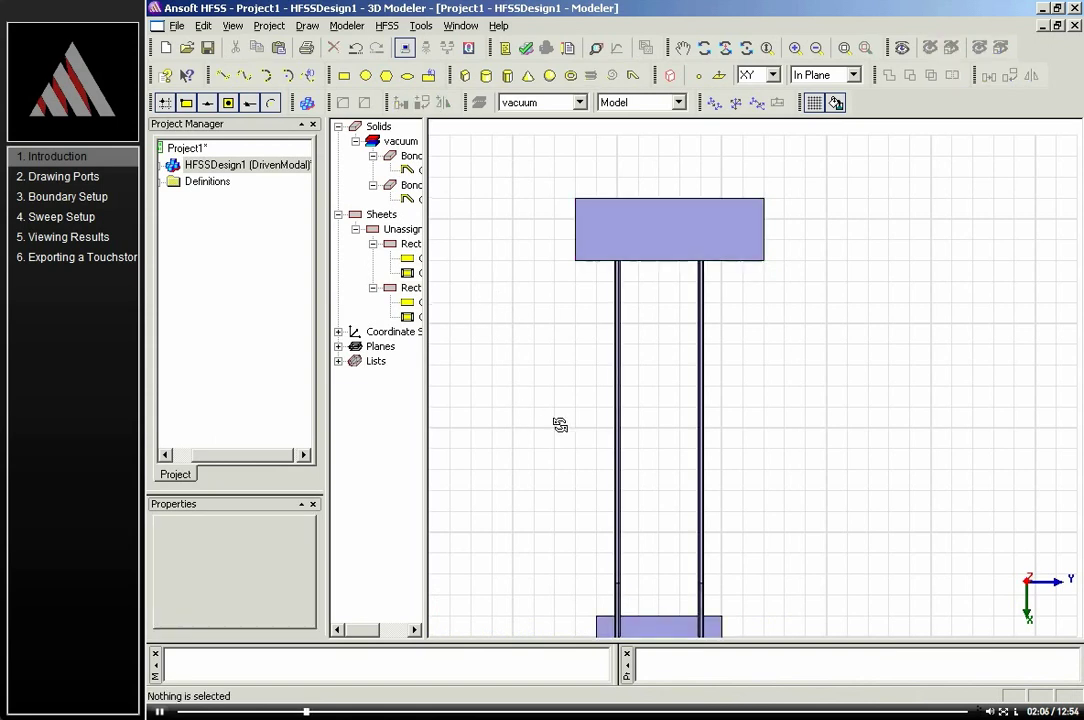
Set the position of Rectangle1, the sheet near the origin, to -0.1, -0.1, -.02 mm
alt+drag(556, 424, 627, 136)
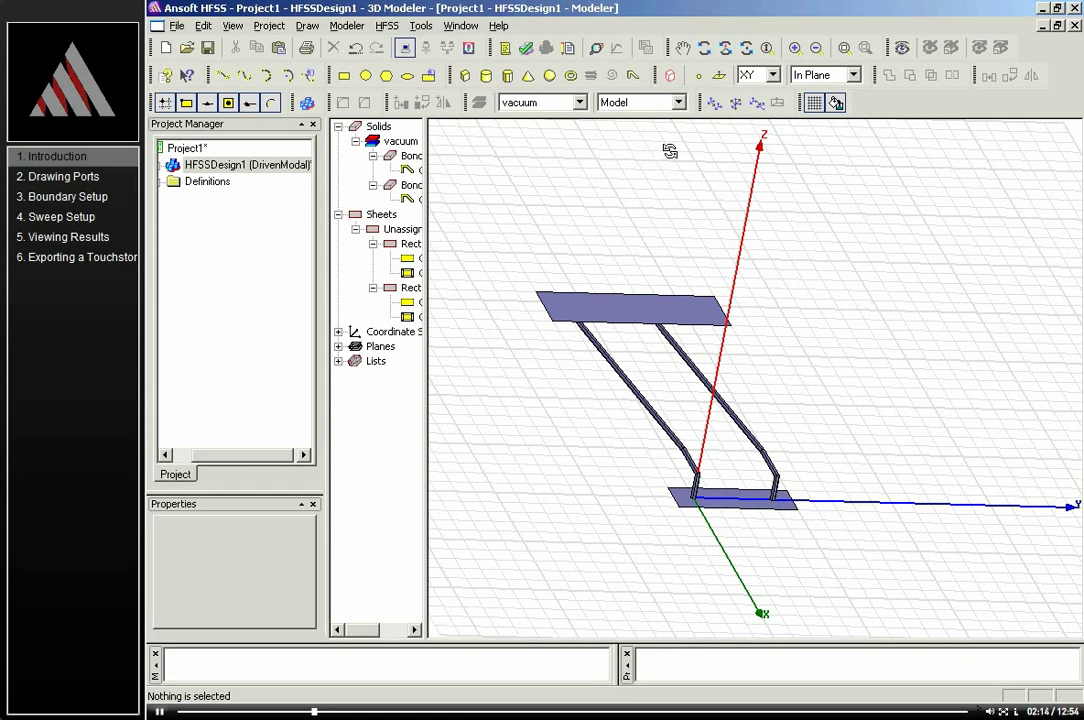
alt+double_click(668, 150)
drag(427, 318, 483, 316)
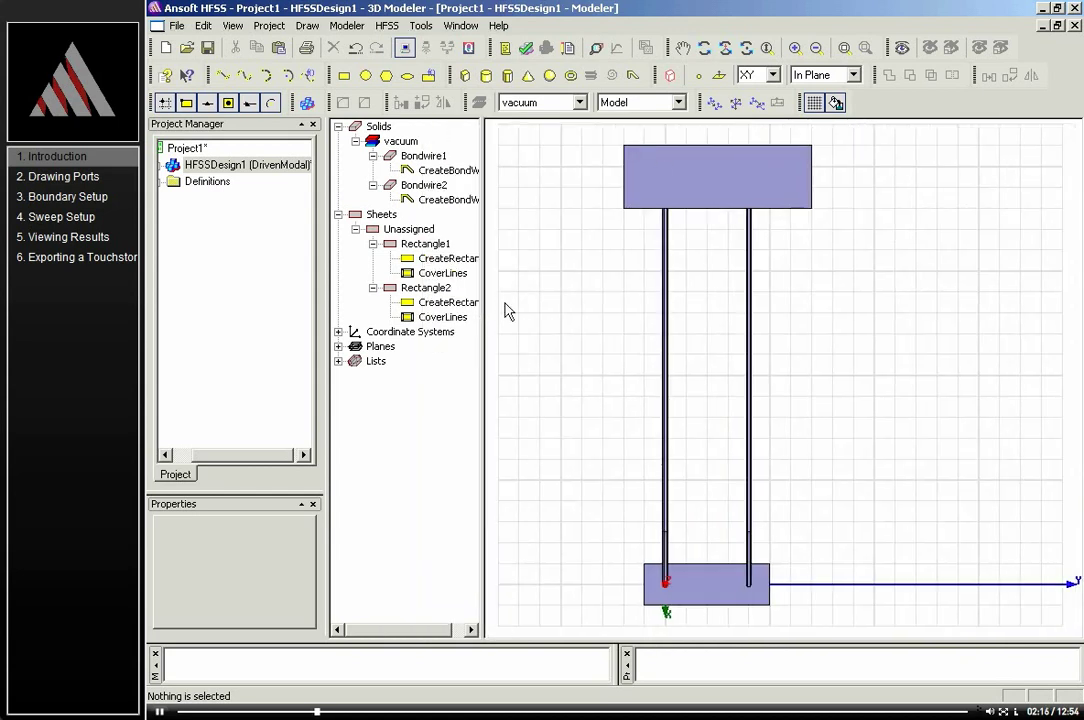
click(425, 244)
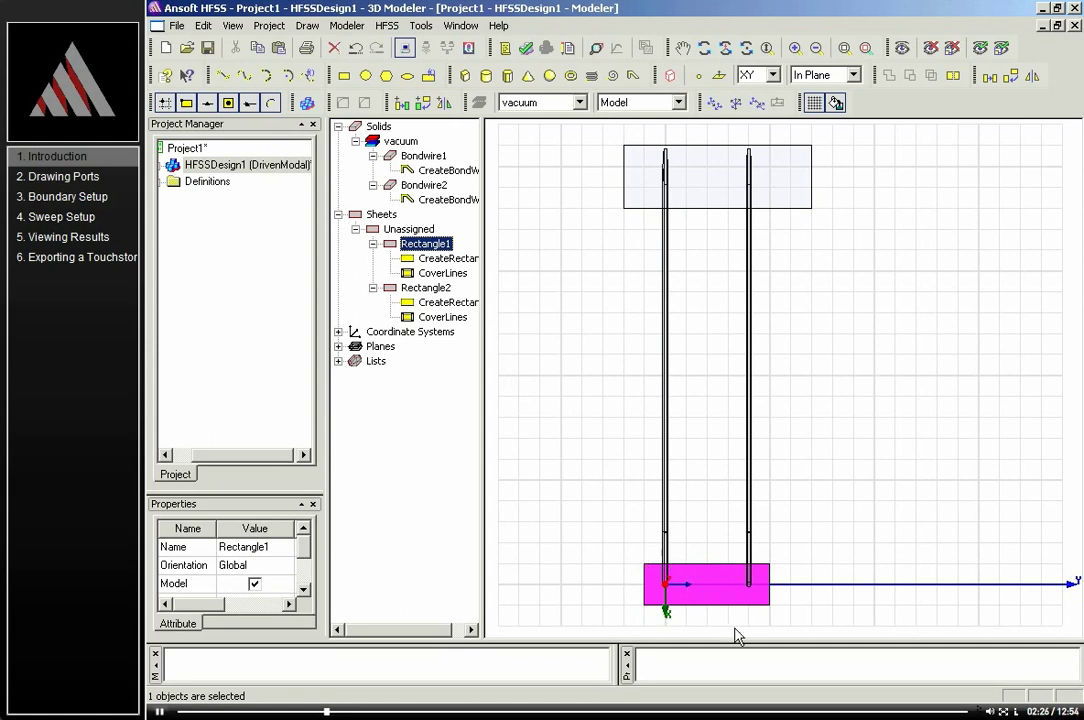
click(440, 261)
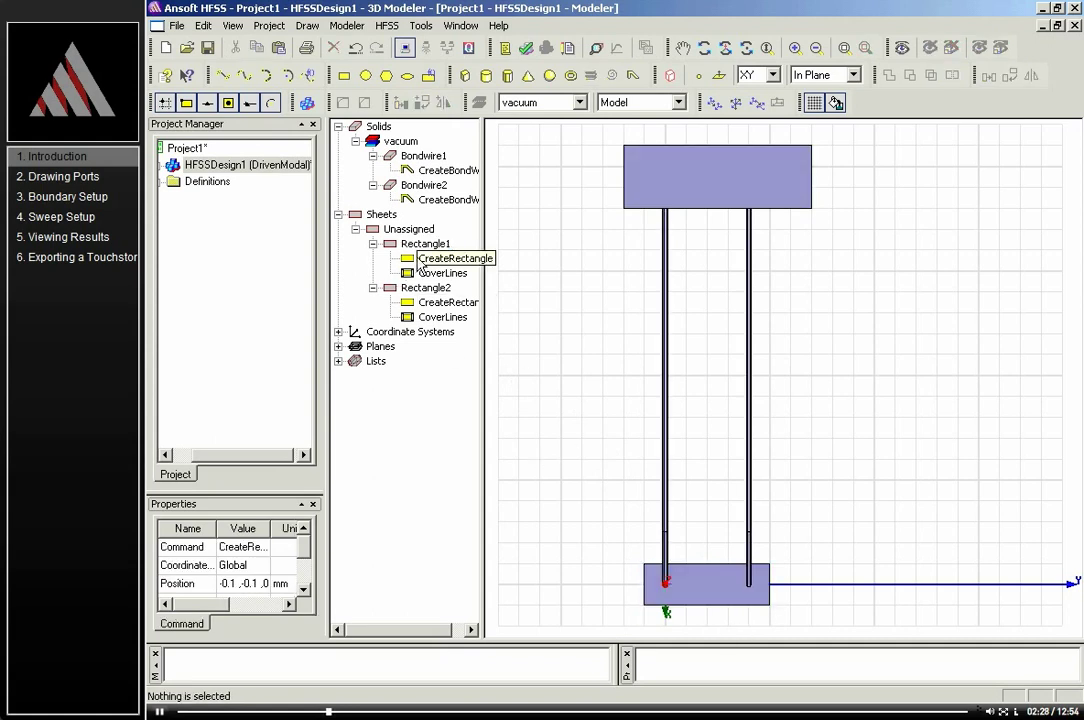
double_click(409, 263)
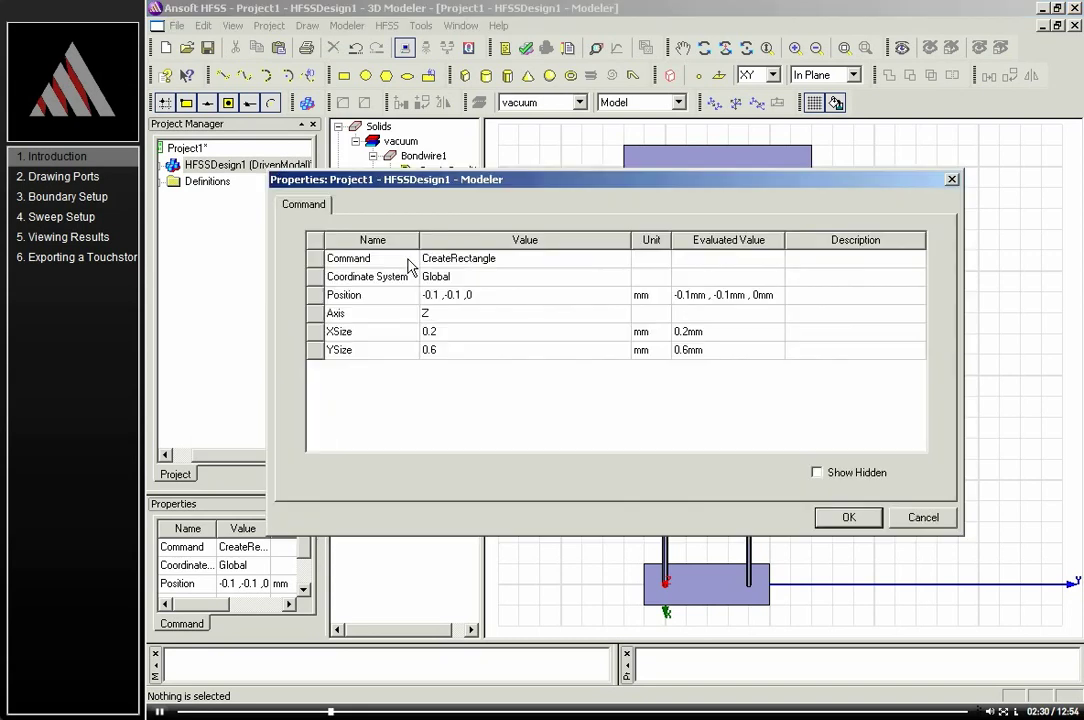
click(479, 294)
click(479, 294)
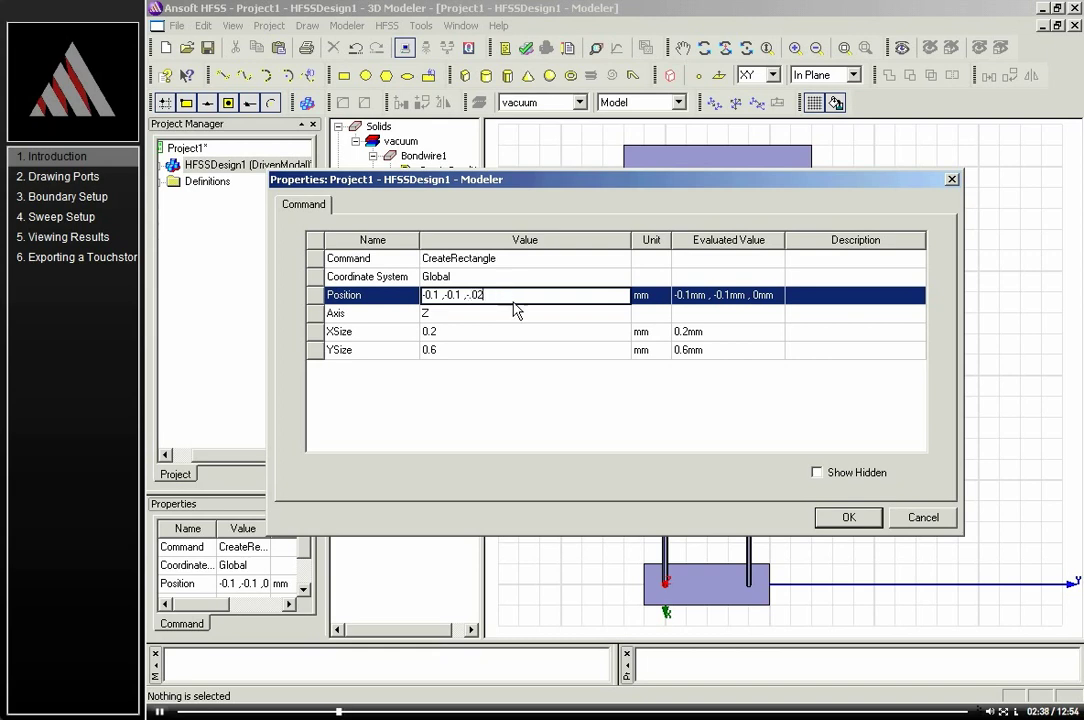
click(838, 518)
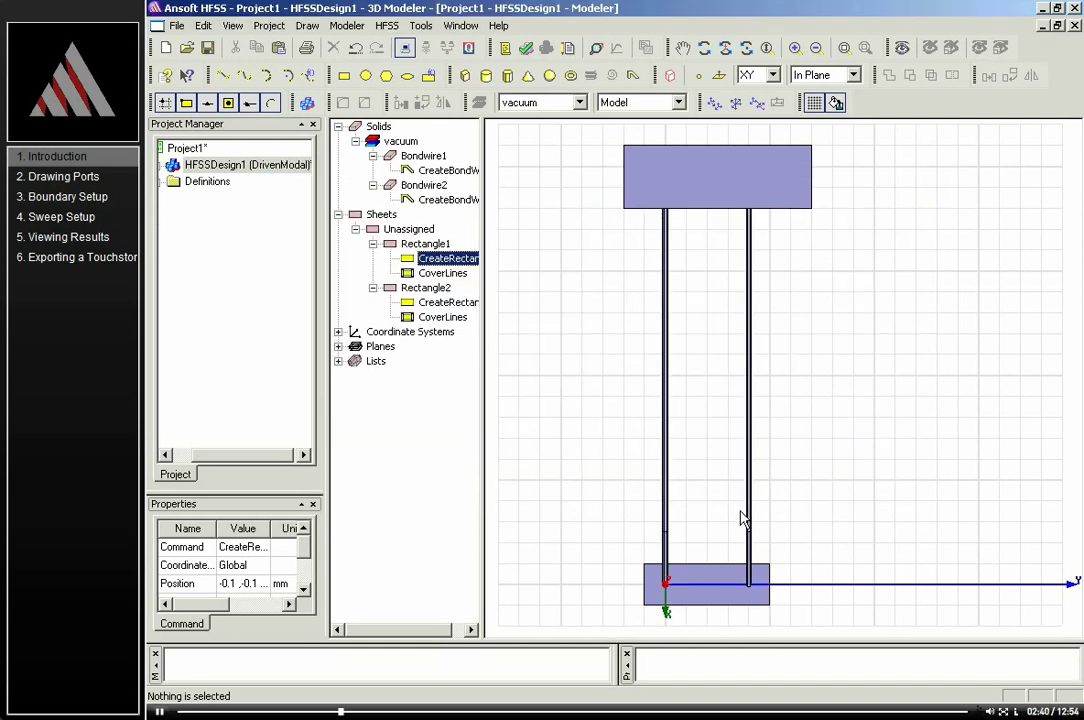
Set the position of Rectangle2, the sheet at the far ends of the bondwires, to -2.1, -0.2, -.1 mm
mouse_move(726, 518)
alt+mouse_down()
mouse_move(755, 416)
mouse_move(792, 400)
mouse_move(748, 560)
mouse_move(748, 498)
mouse_move(764, 507)
mouse_move(748, 486)
mouse_move(743, 506)
mouse_move(716, 520)
alt+mouse_up()
scroll(790, 400, up, 5)
shift+drag(631, 310, 674, 492)
shift+drag(648, 432, 927, 463)
click(680, 285)
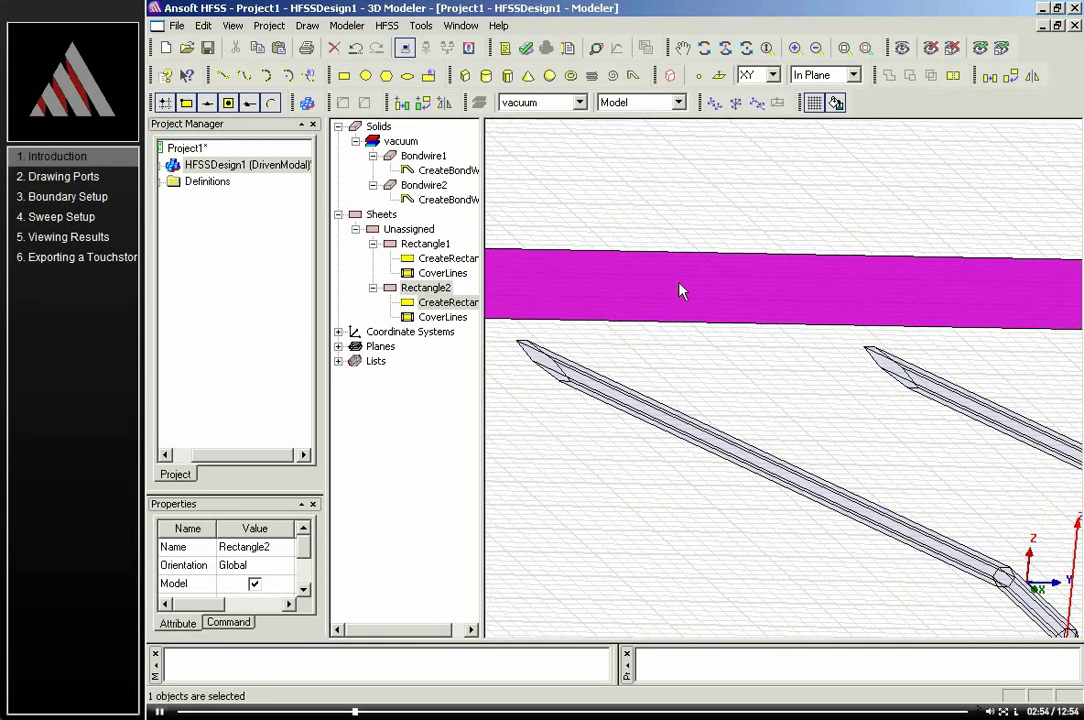
click(408, 303)
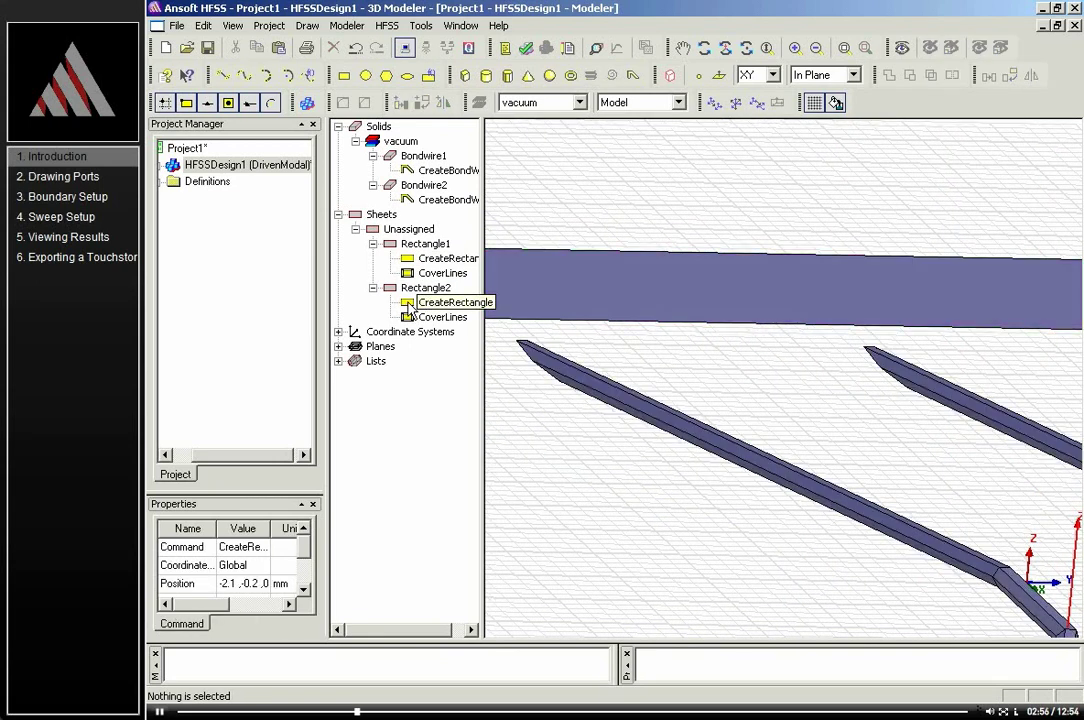
double_click(408, 303)
click(502, 294)
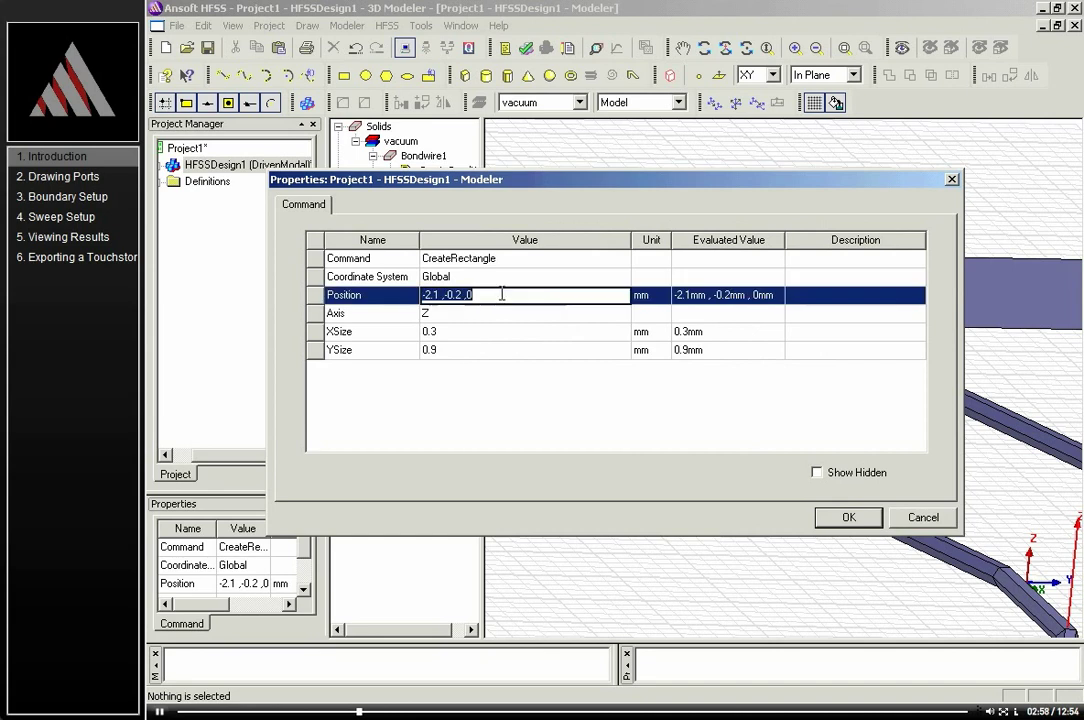
click(485, 293)
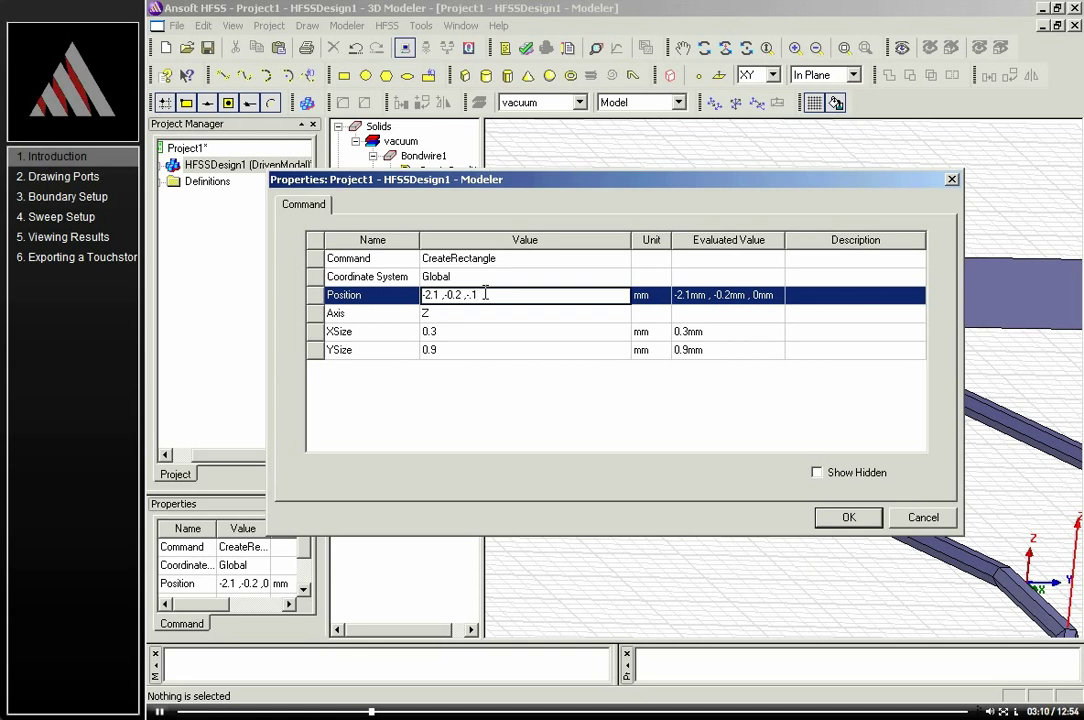
click(848, 517)
Assign the library material gold to both bondwires
alt+drag(605, 472, 724, 430)
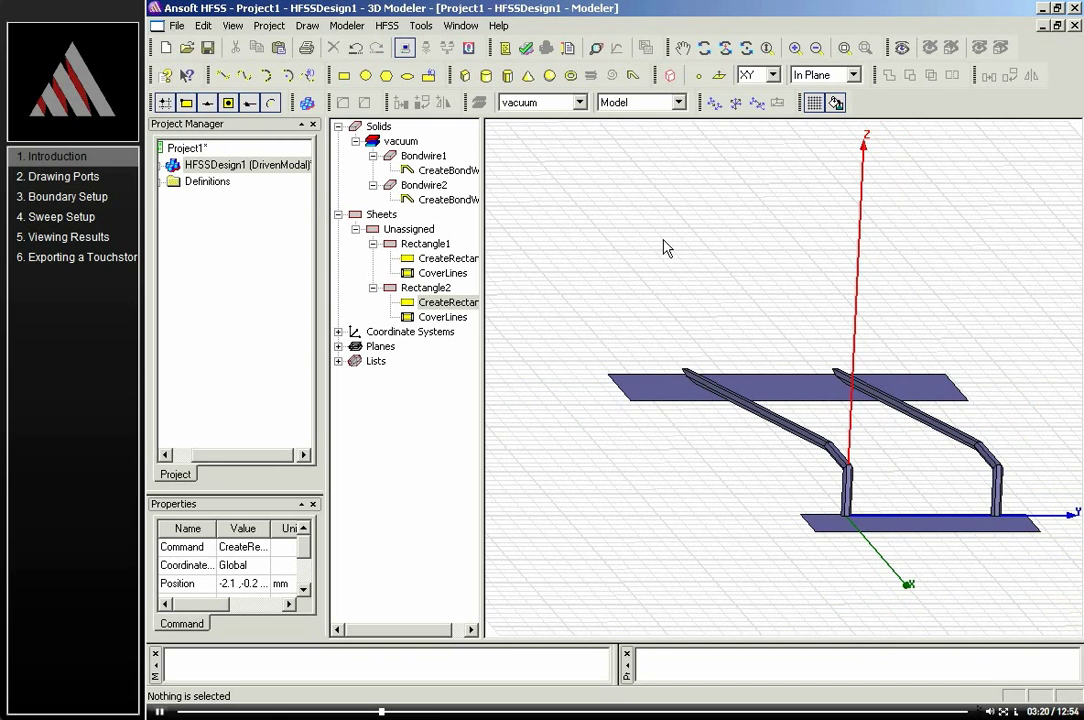
click(677, 295)
shift+drag(683, 302, 680, 275)
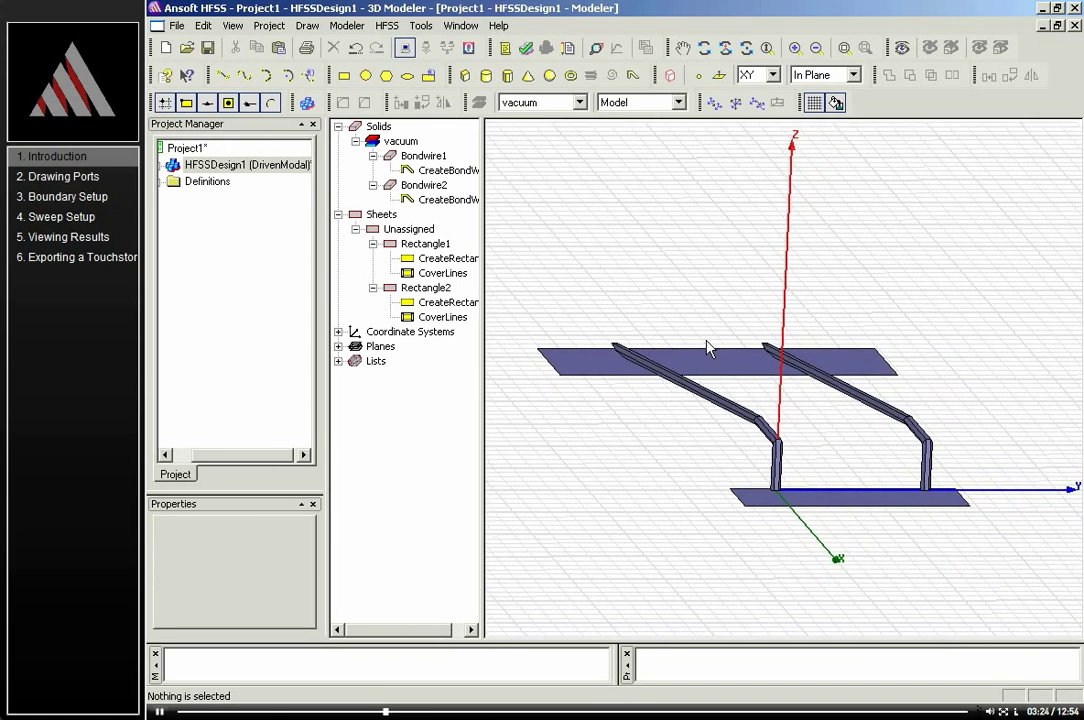
click(757, 428)
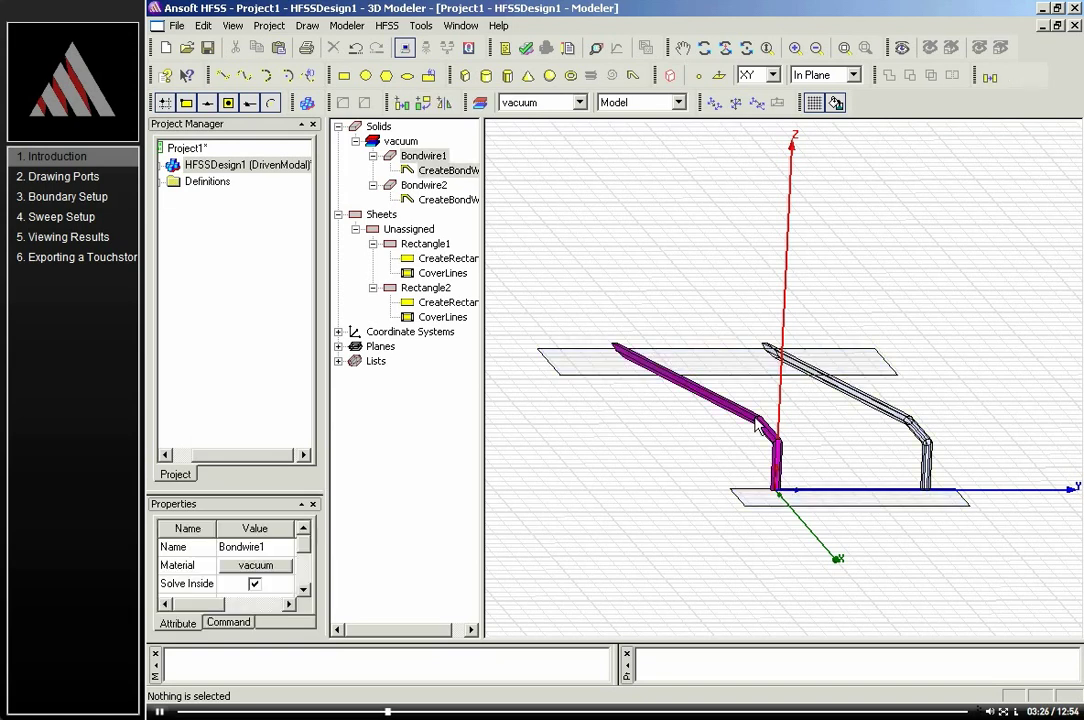
ctrl+click(884, 418)
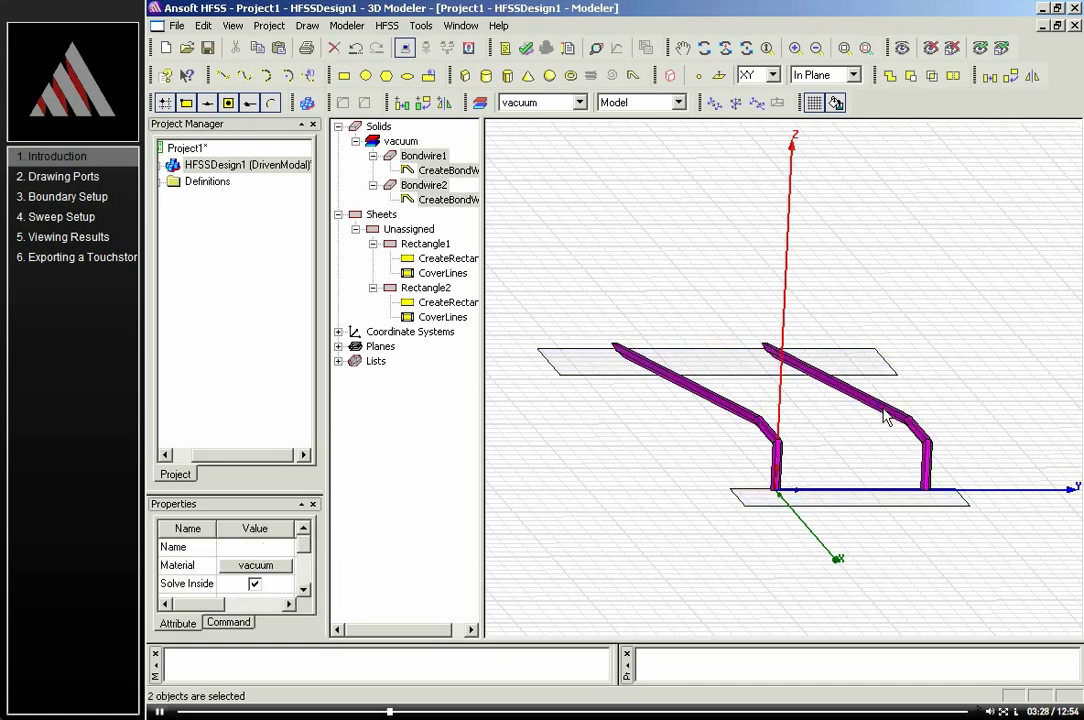
drag(284, 442, 284, 405)
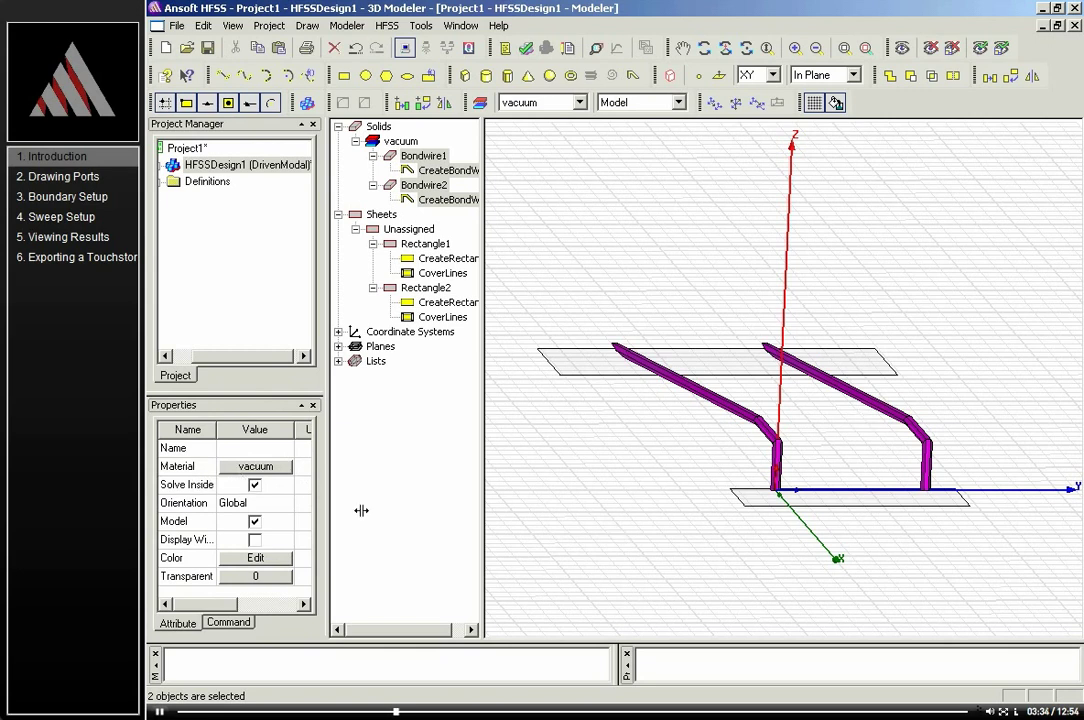
click(258, 467)
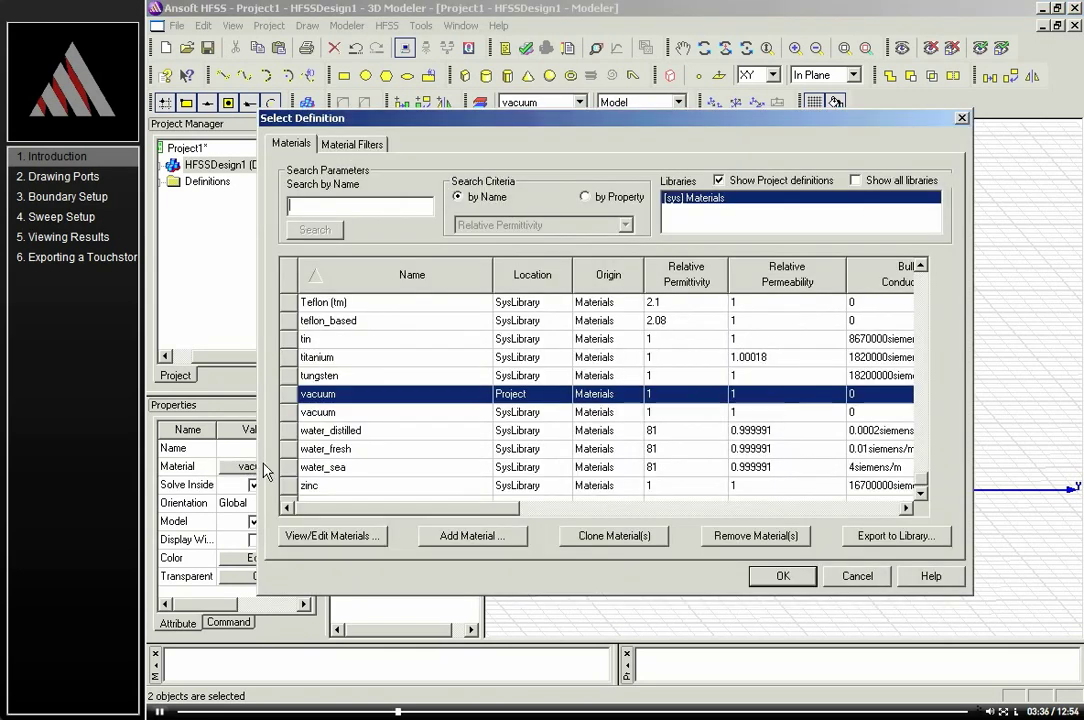
click(332, 208)
text(gol)
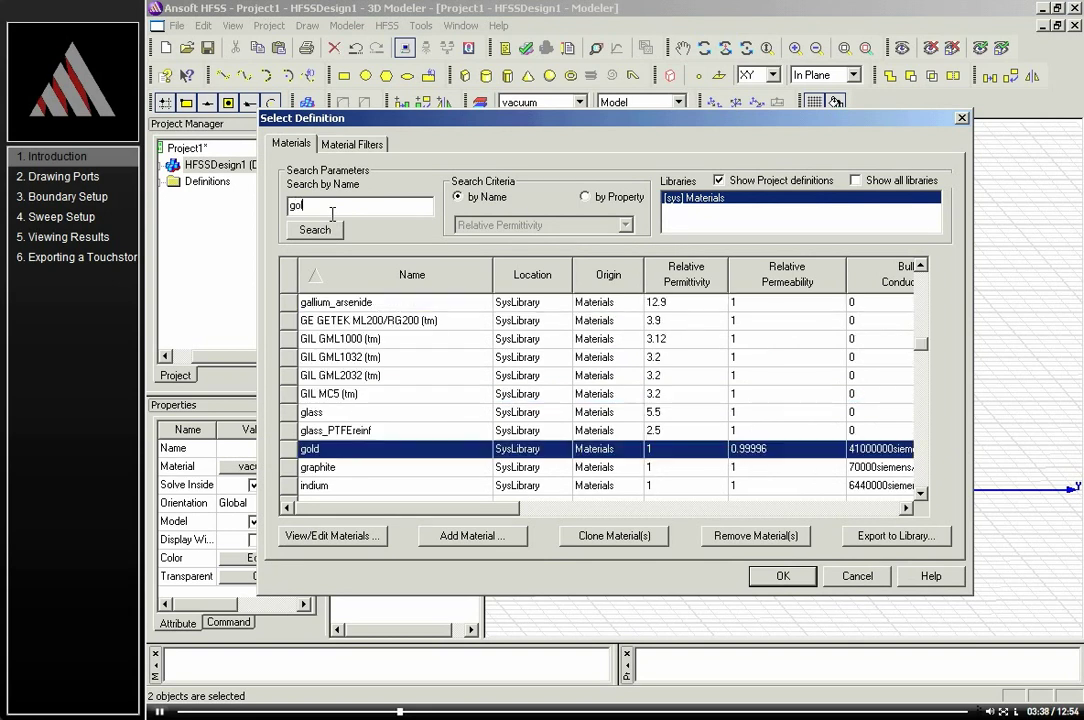
click(777, 578)
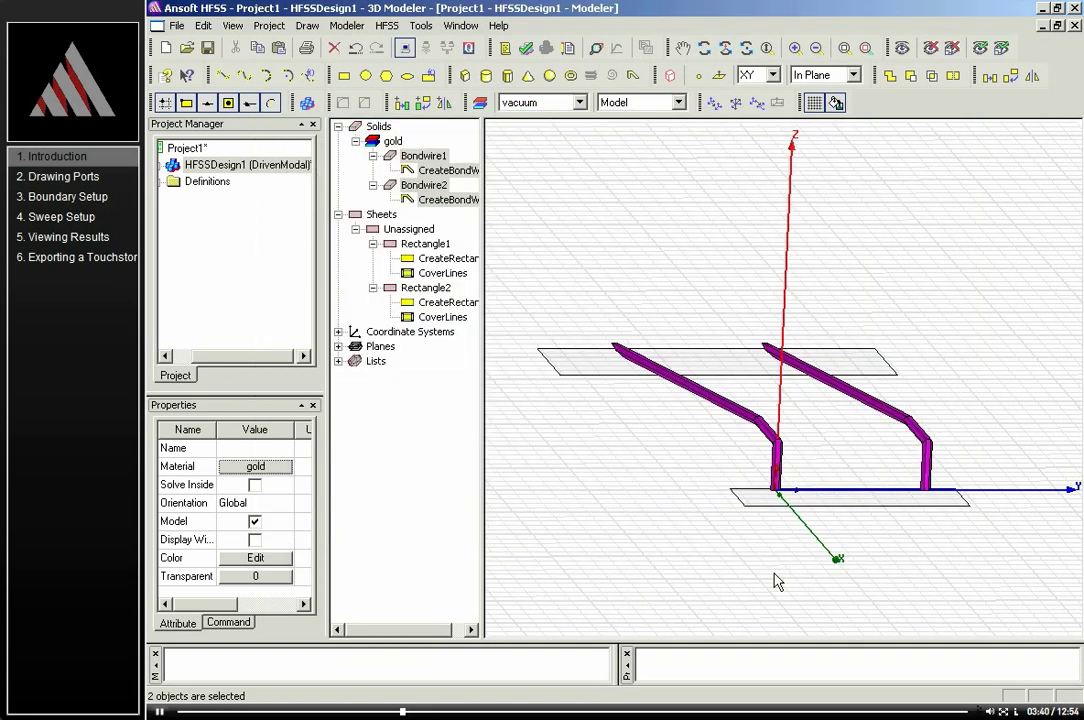
Change the display color of both bondwires to yellow and clear the selection
click(256, 558)
click(450, 275)
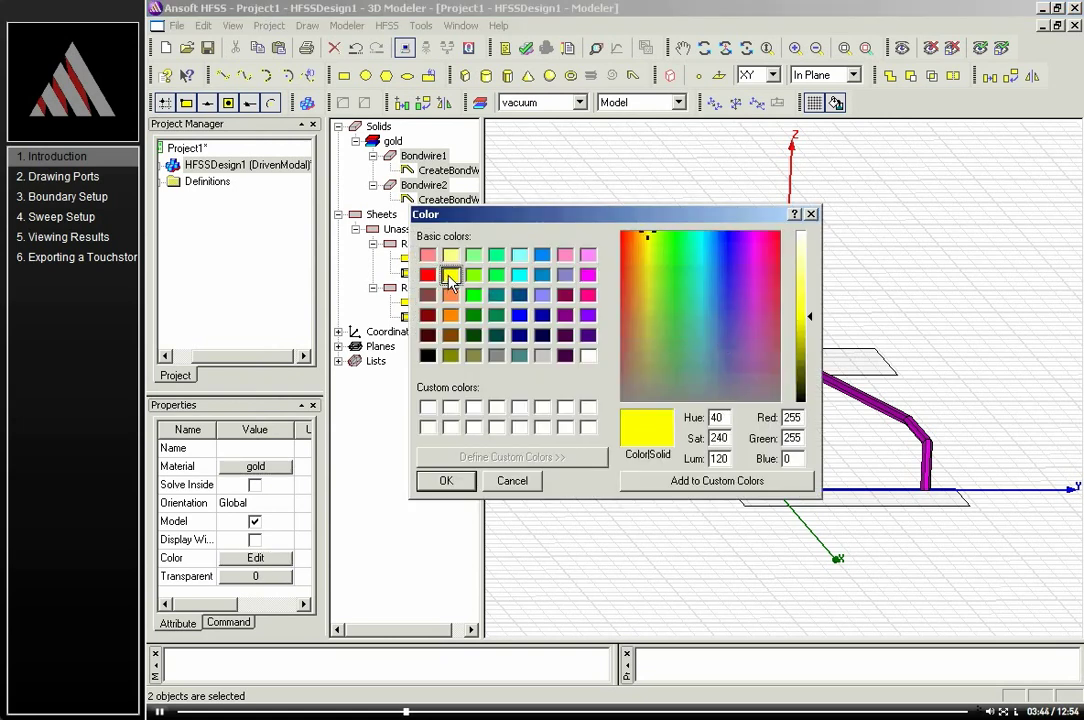
click(447, 480)
click(643, 456)
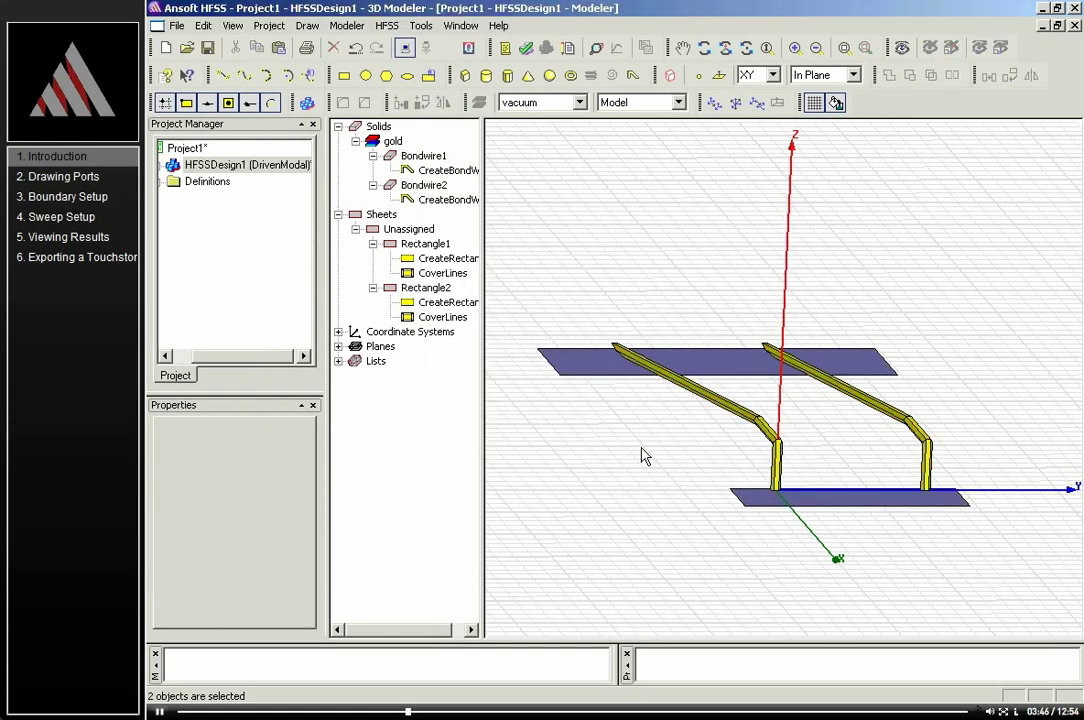
Assign a Perfect E boundary named PerfE1 to both rectangular sheets, without an infinite ground plane
click(607, 374)
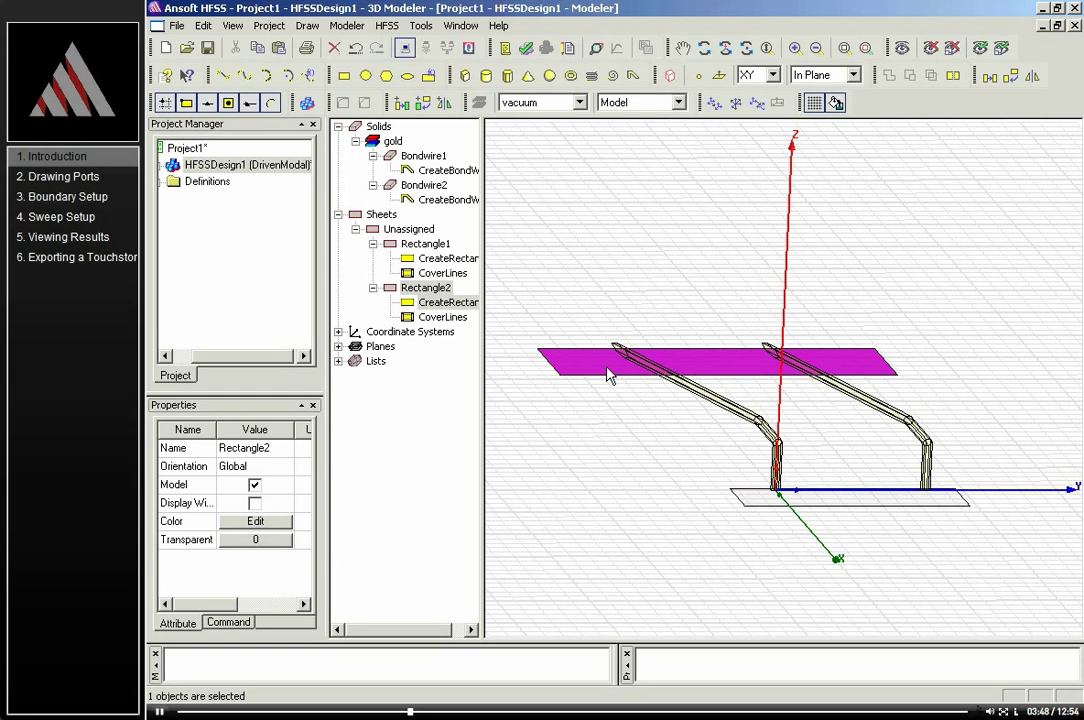
ctrl+click(756, 503)
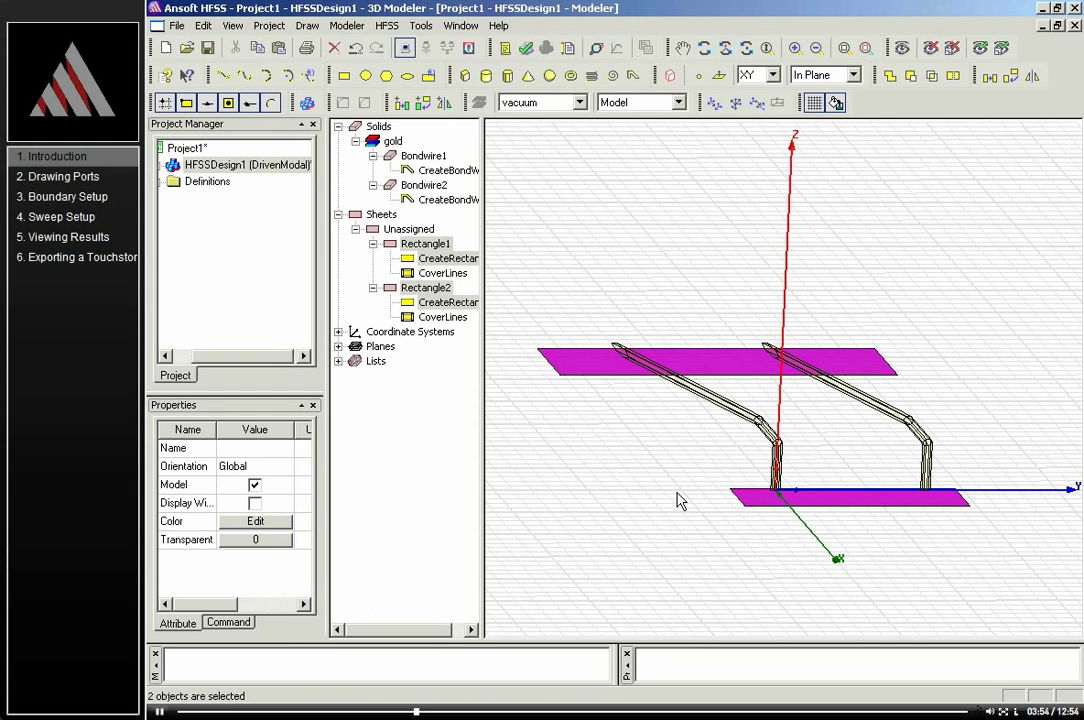
right_click(557, 418)
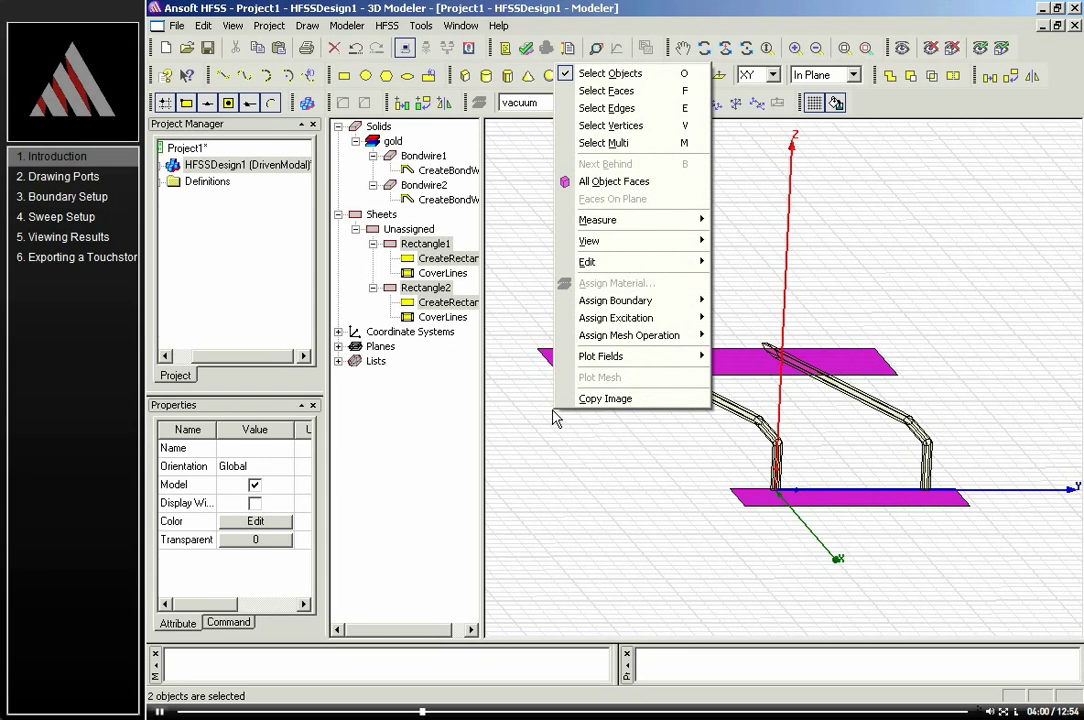
mouse_move(615, 306)
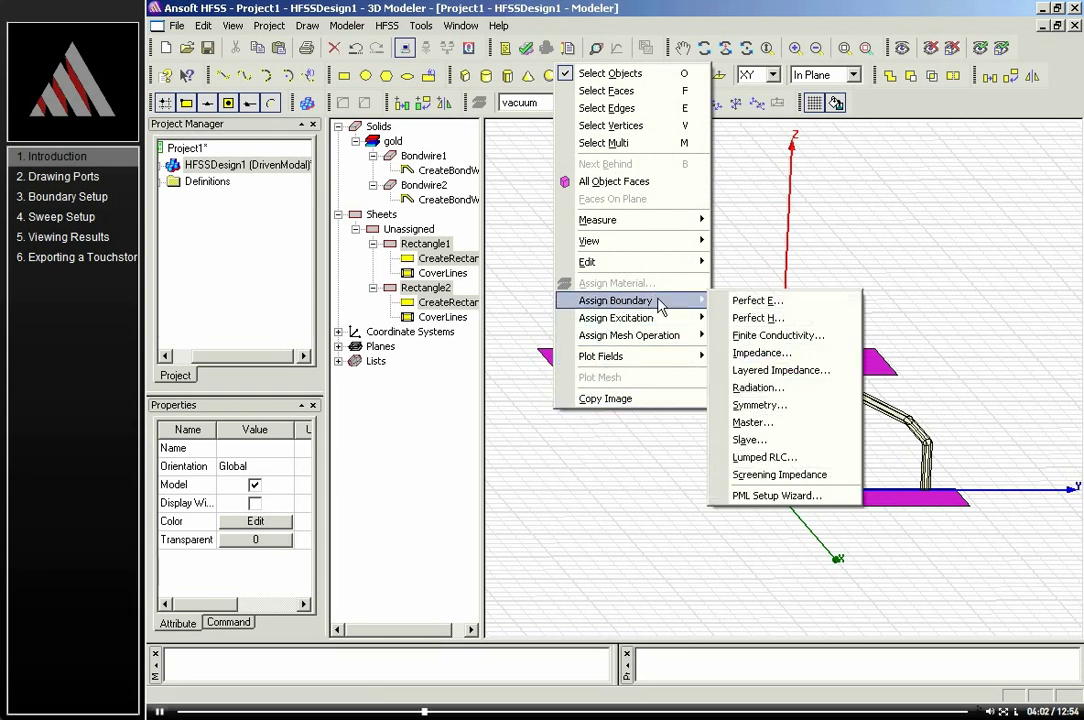
click(743, 301)
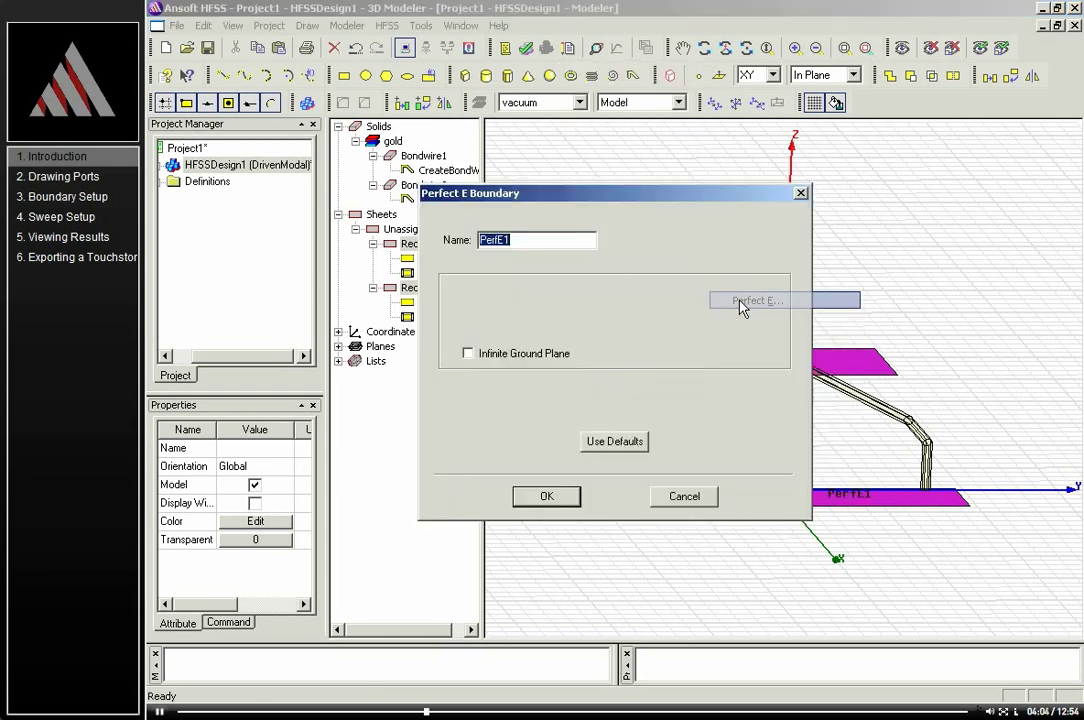
click(550, 498)
click(556, 500)
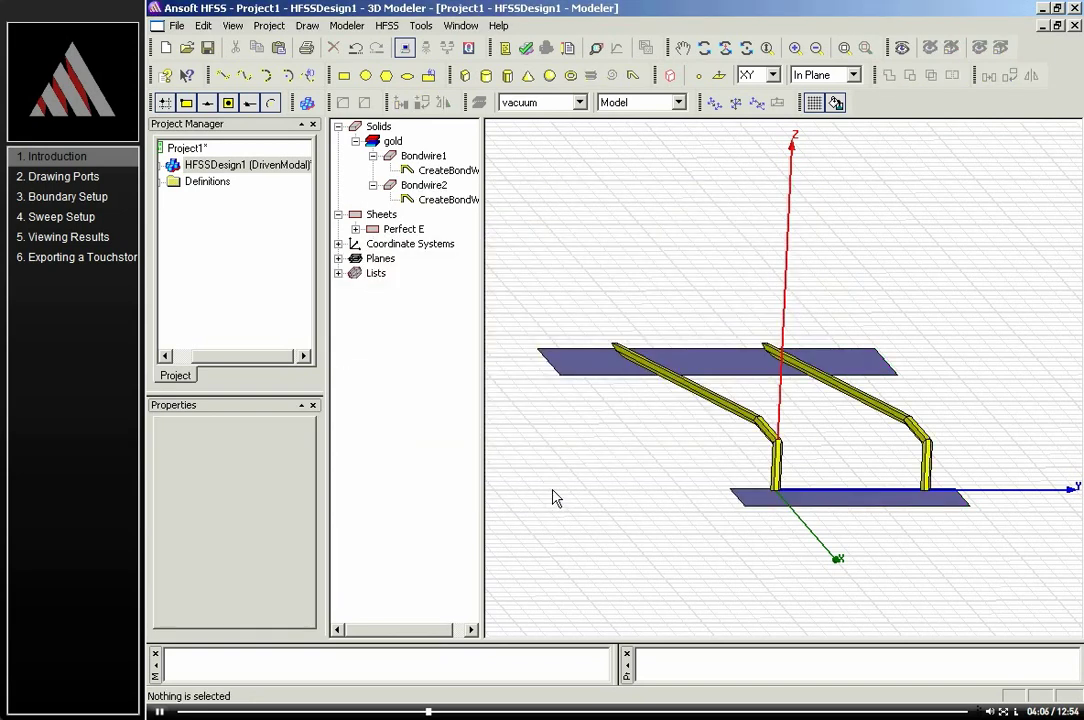
Change the display color of both Perfect E sheets to dark green and clear the selection
click(583, 372)
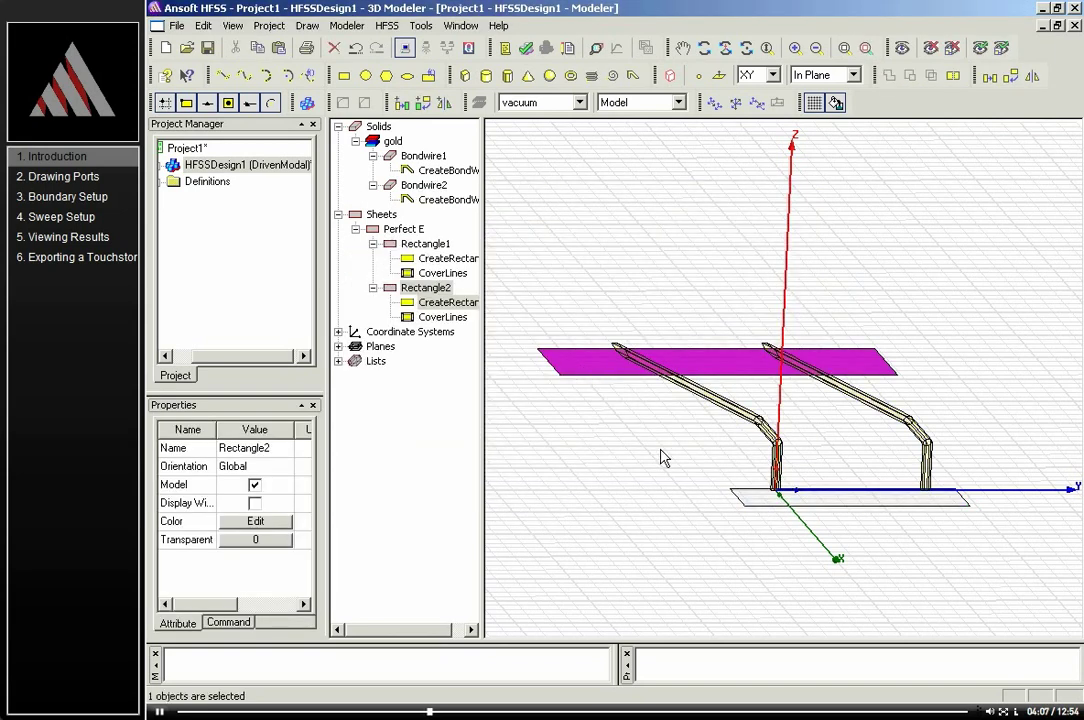
ctrl+click(782, 501)
click(255, 521)
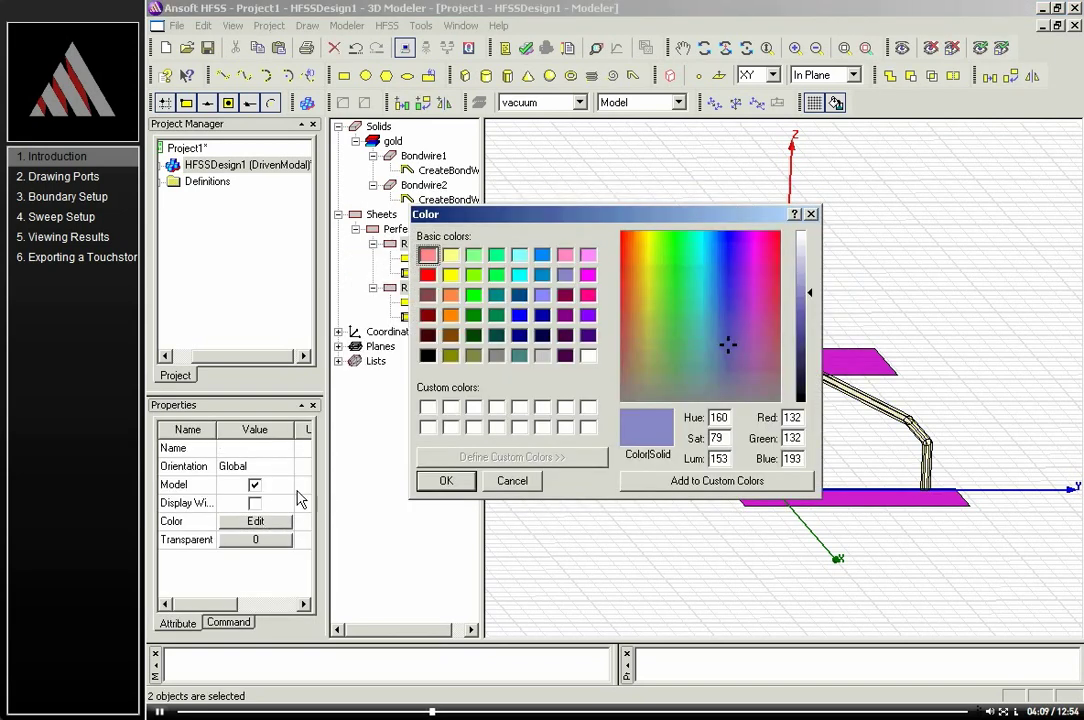
click(474, 316)
click(446, 480)
click(629, 466)
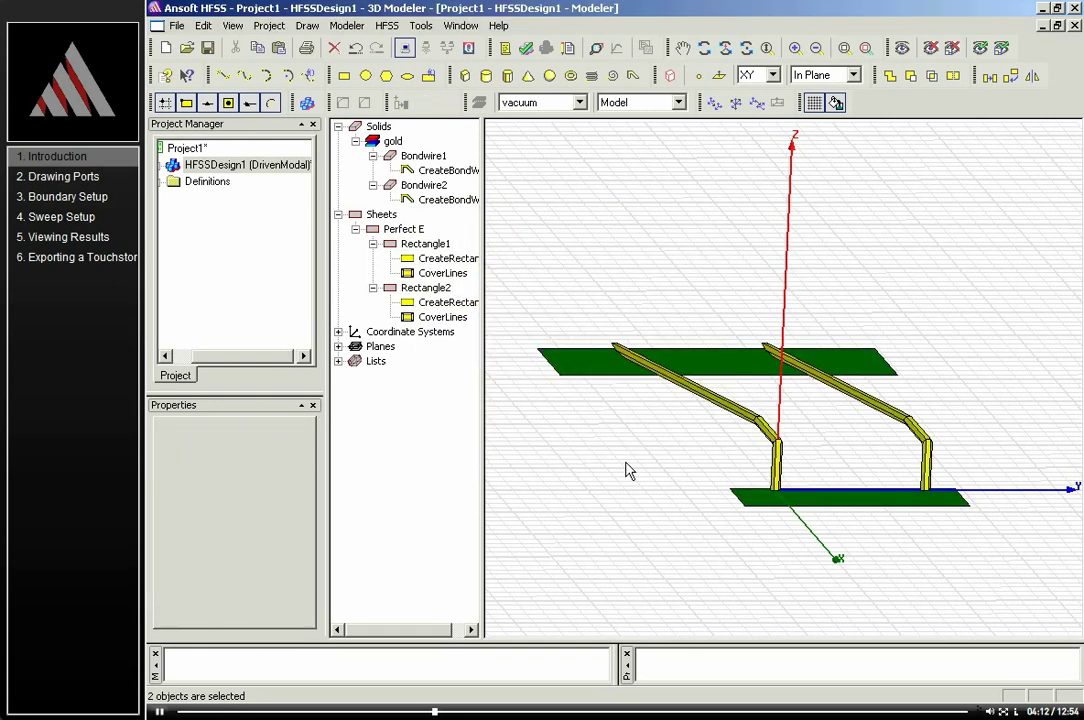
Draw a YZ-plane rectangle across the base of the first bondwire at the origin, extending down in Z to the sheet below, with grid snapping off
mouse_move(617, 452)
alt+mouse_down()
mouse_move(622, 424)
mouse_move(590, 455)
mouse_move(590, 443)
mouse_move(608, 452)
alt+mouse_up()
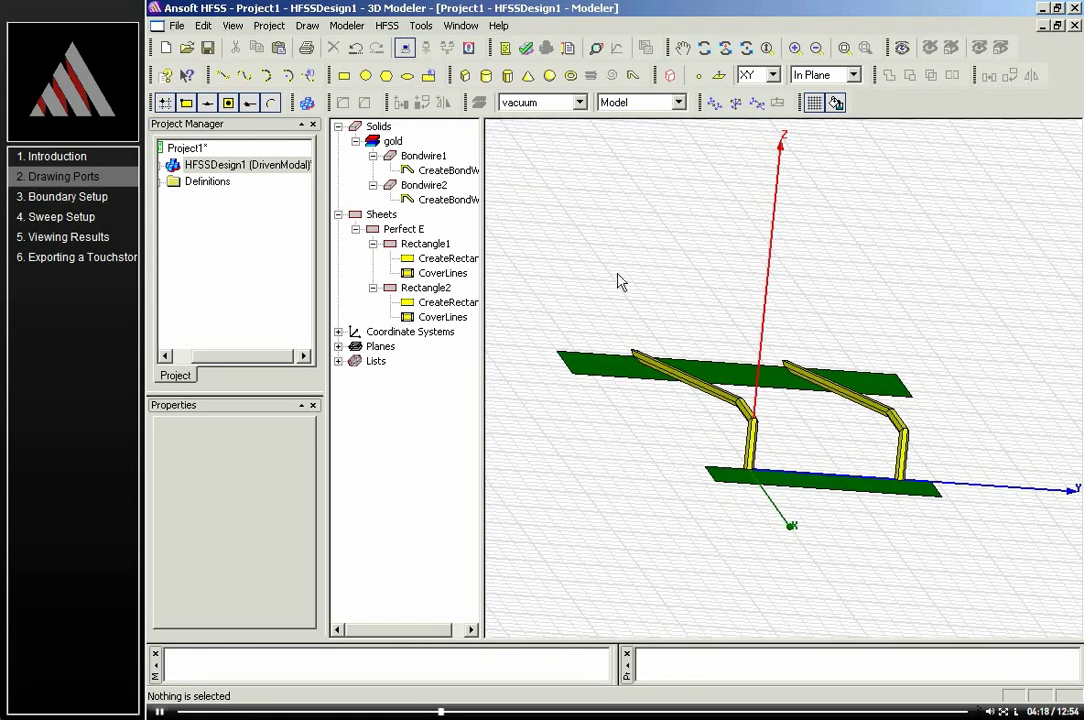
shift+drag(830, 423, 823, 442)
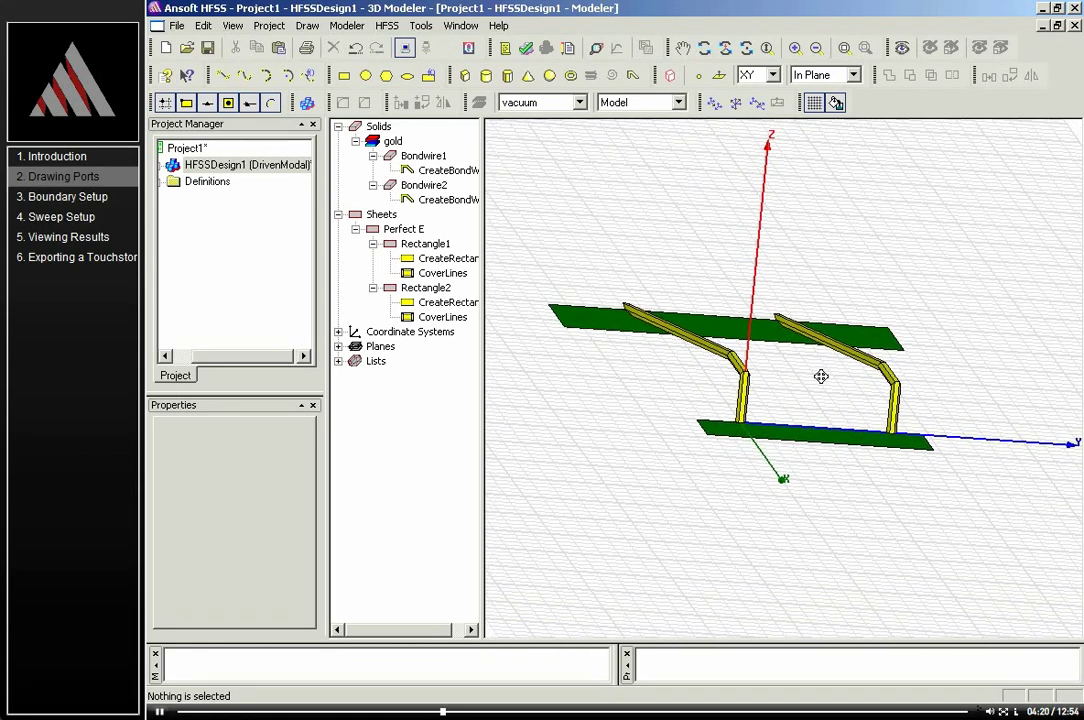
alt+drag(765, 475, 690, 421)
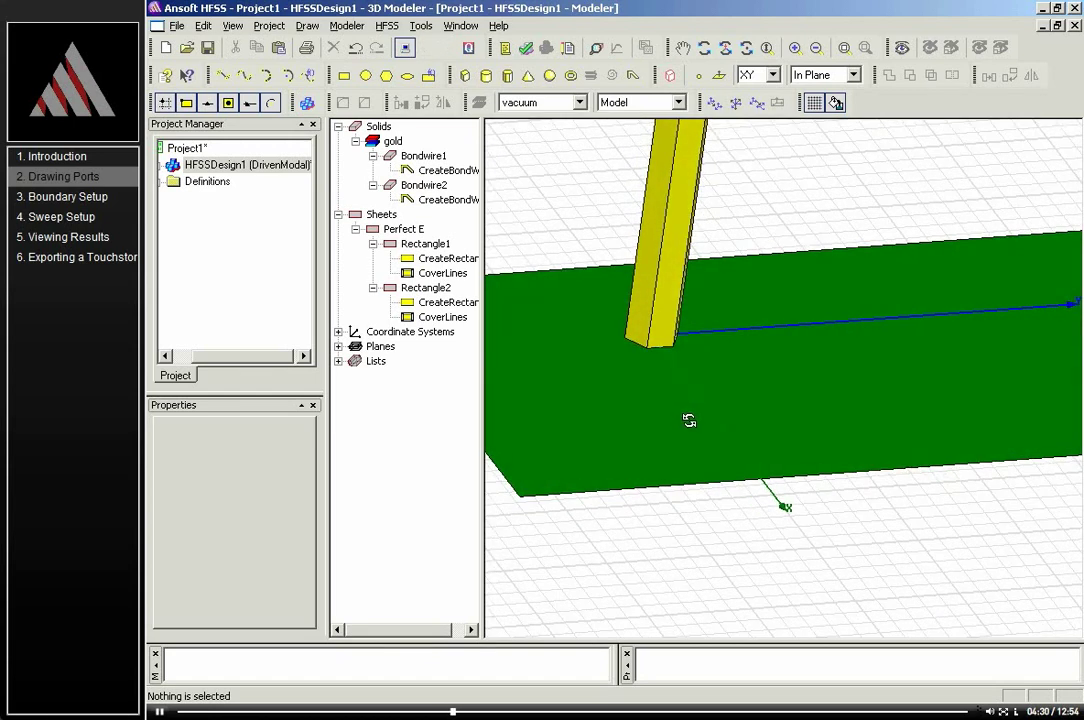
click(343, 77)
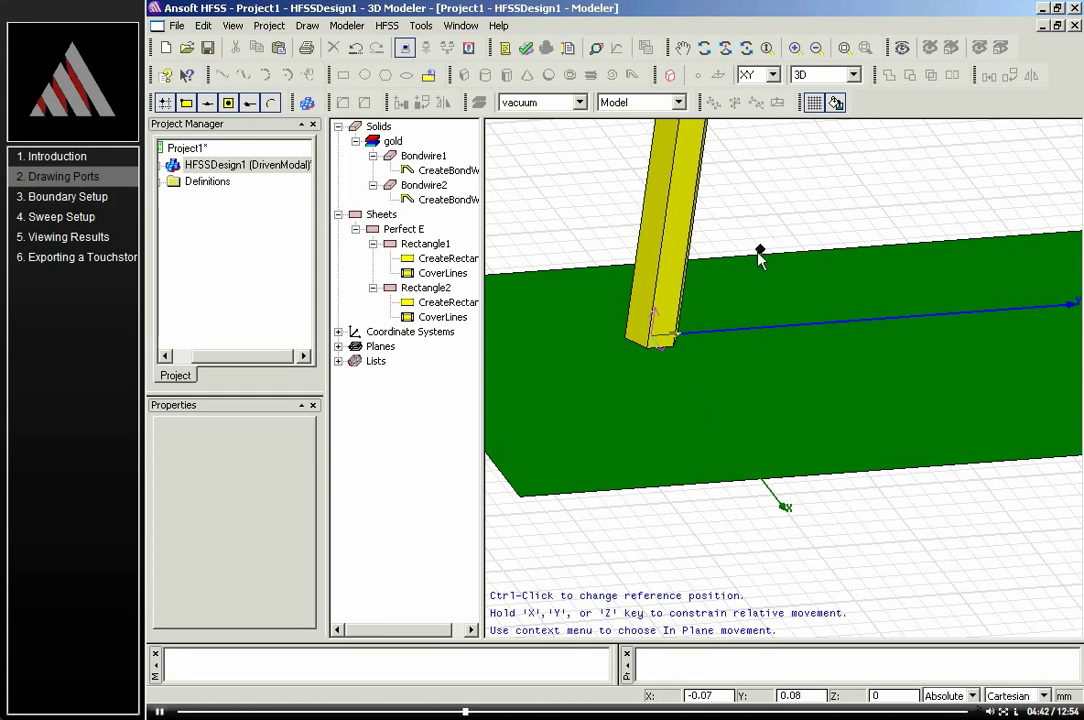
click(774, 75)
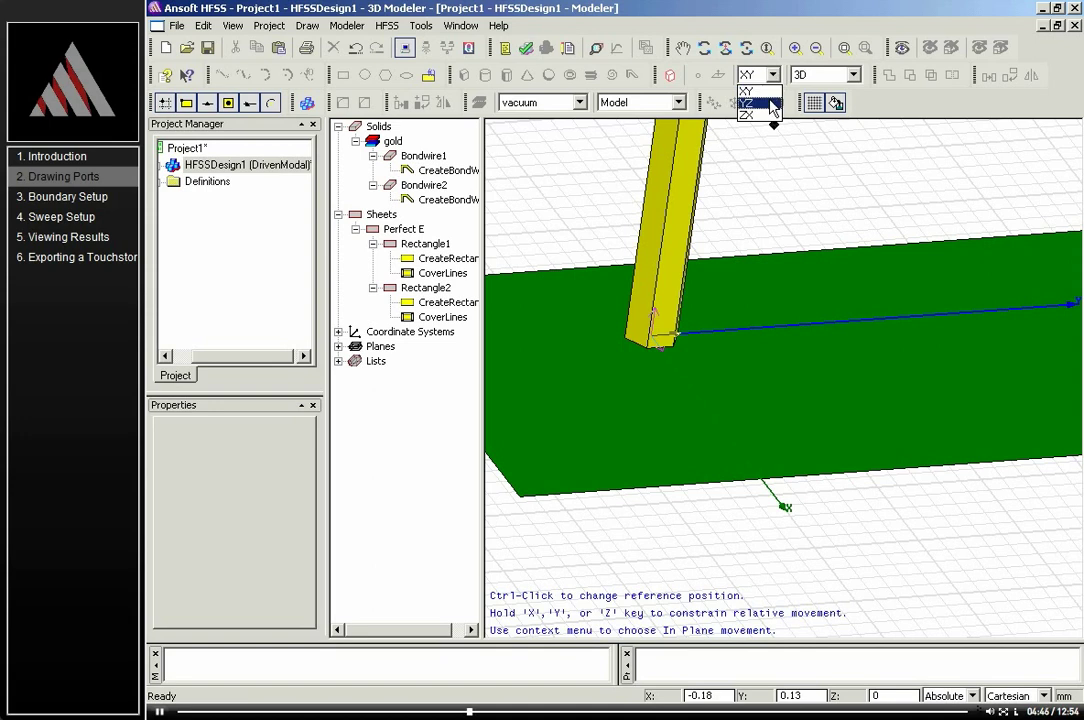
click(748, 103)
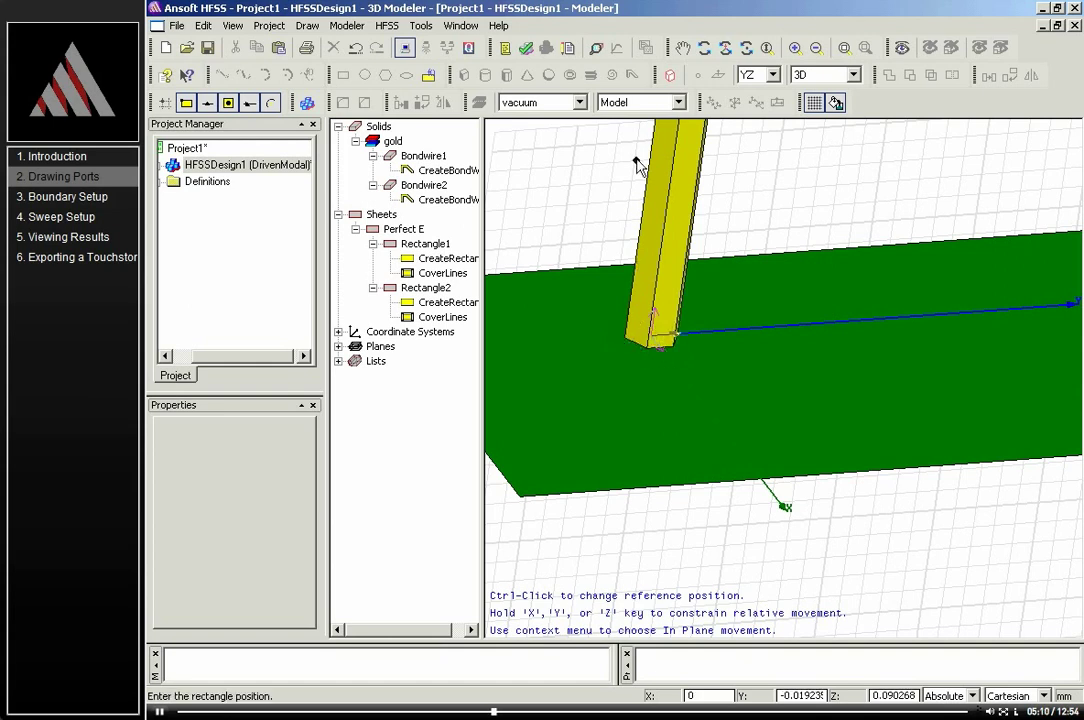
click(624, 339)
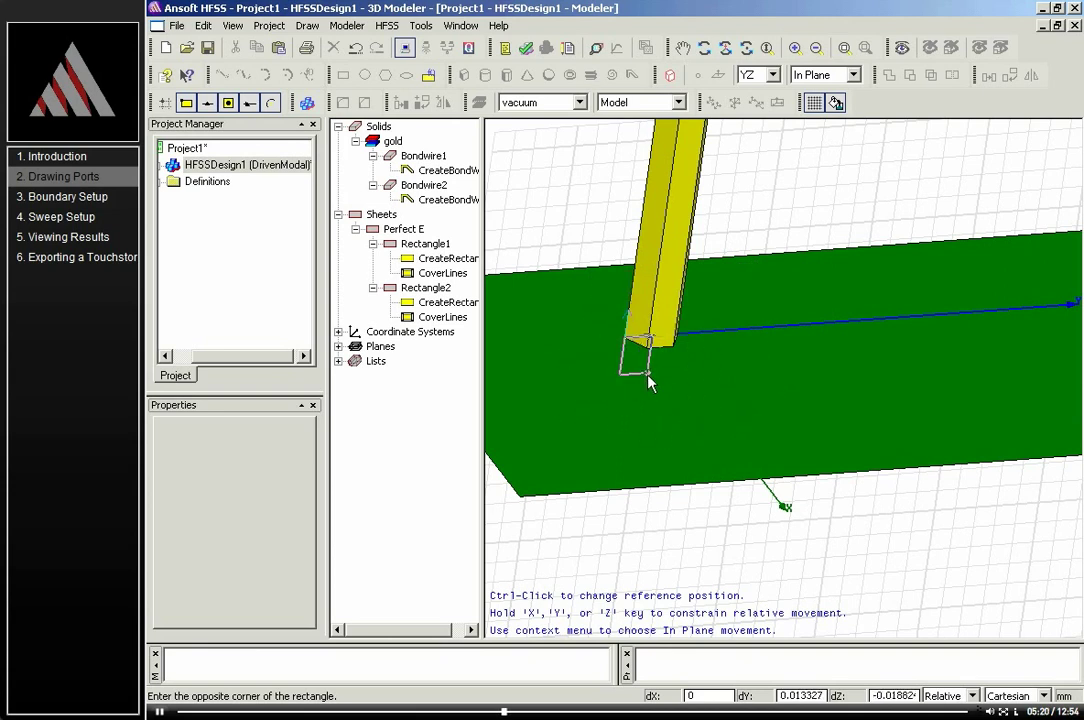
alt+drag(660, 373, 620, 417)
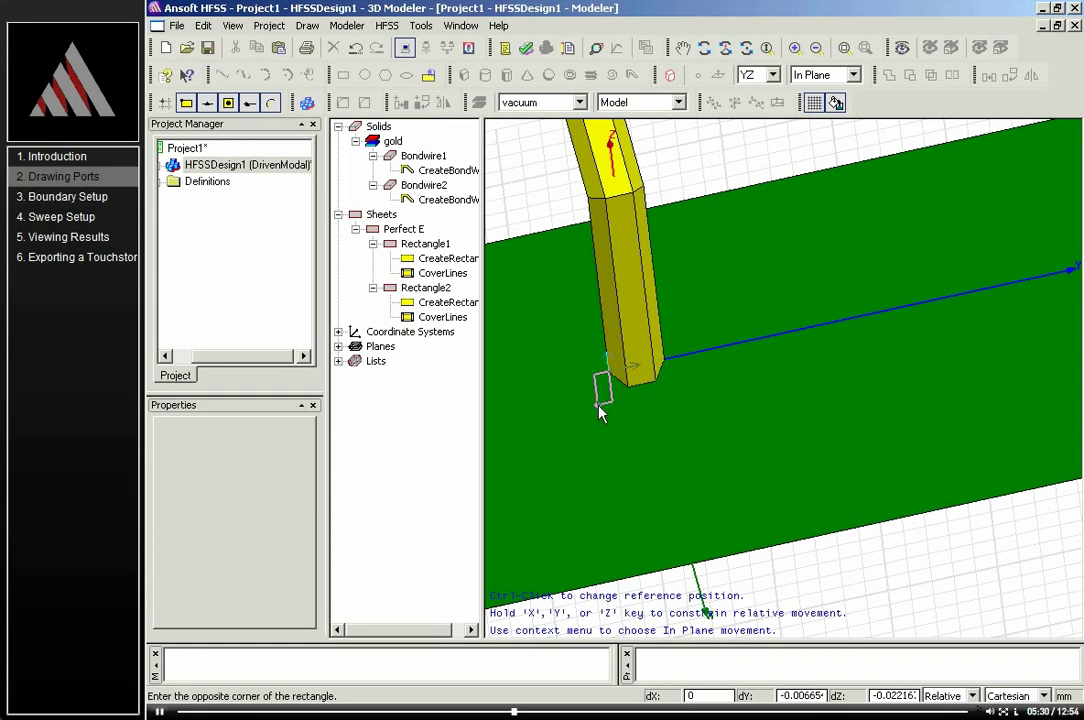
click(659, 407)
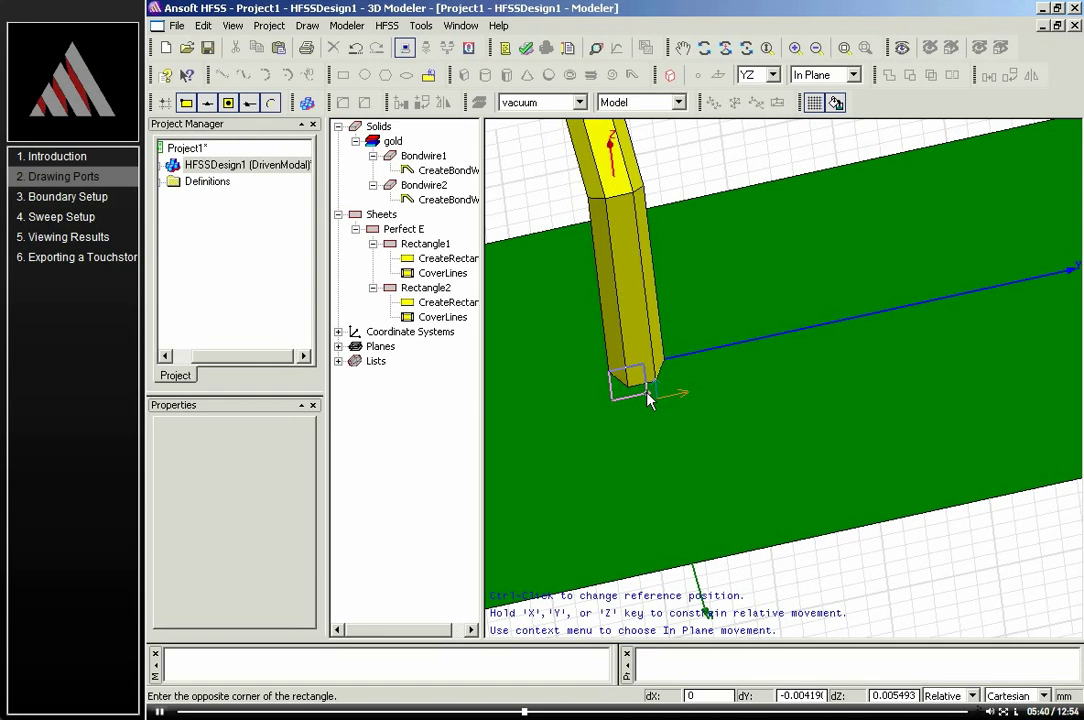
shift+drag(612, 438, 709, 392)
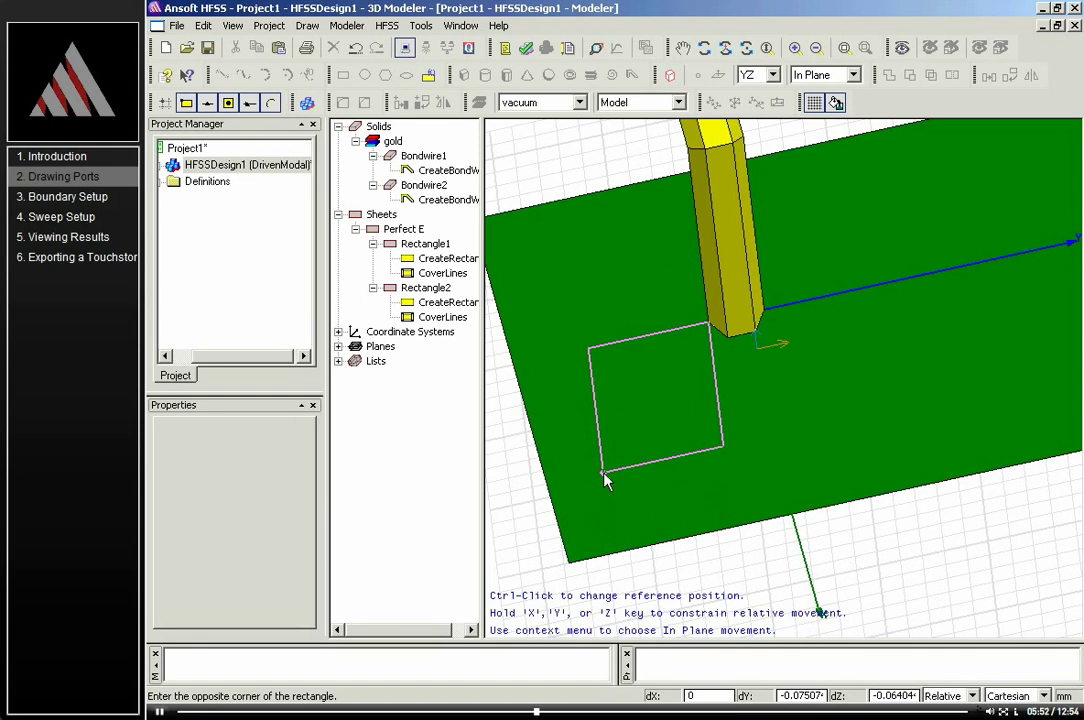
key(z)
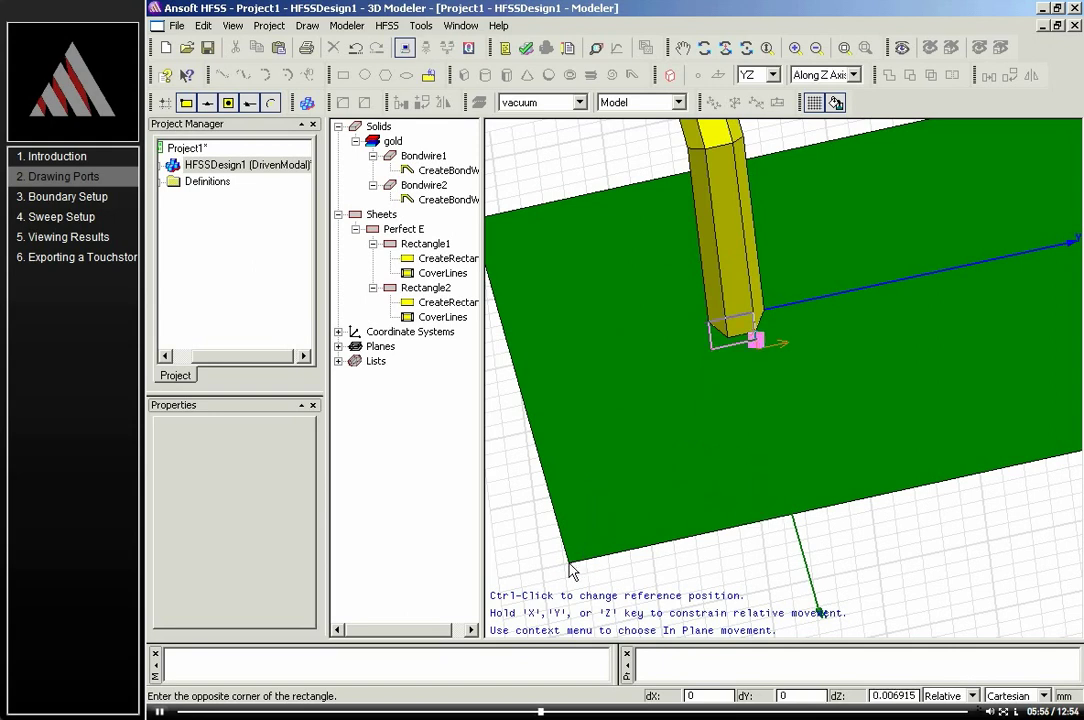
click(570, 570)
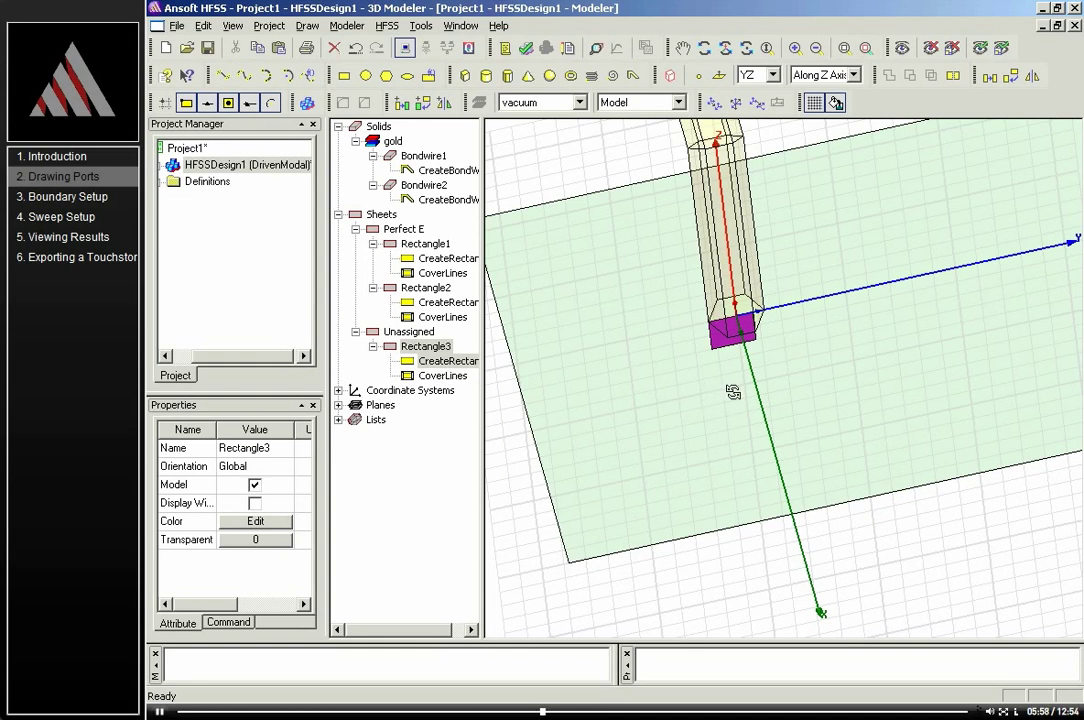
Assign a lumped port to the rectangle at the first bondwire's base, using Rectangle1 as the reference conductor
alt+drag(733, 392, 716, 368)
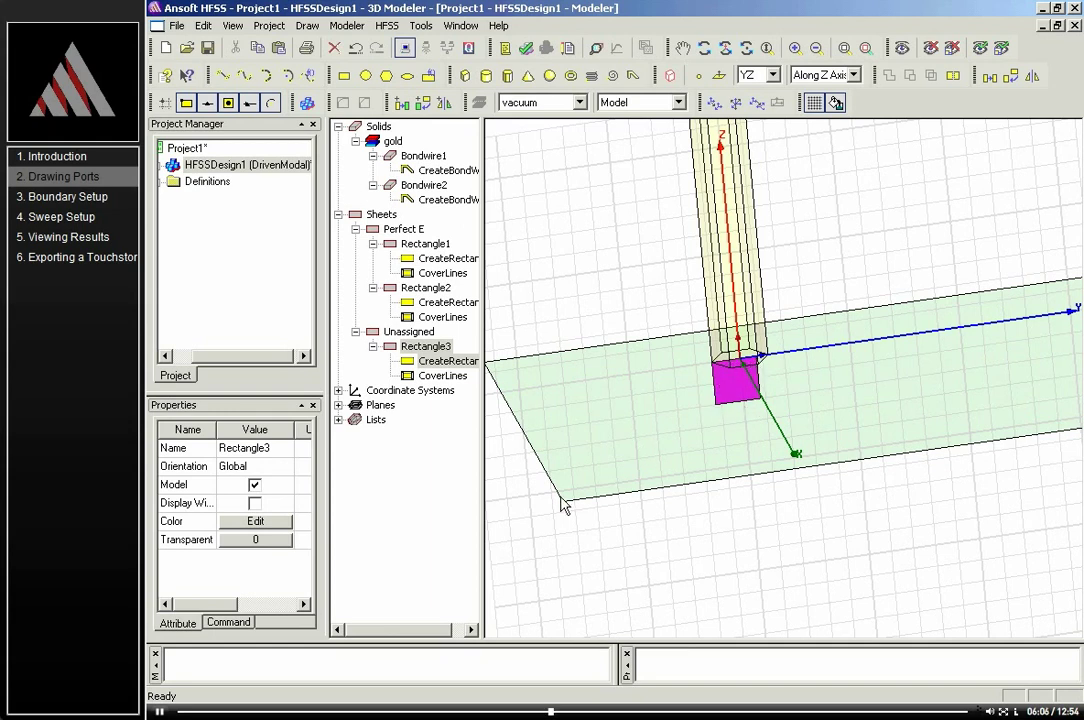
alt+shift+drag(757, 456, 622, 284)
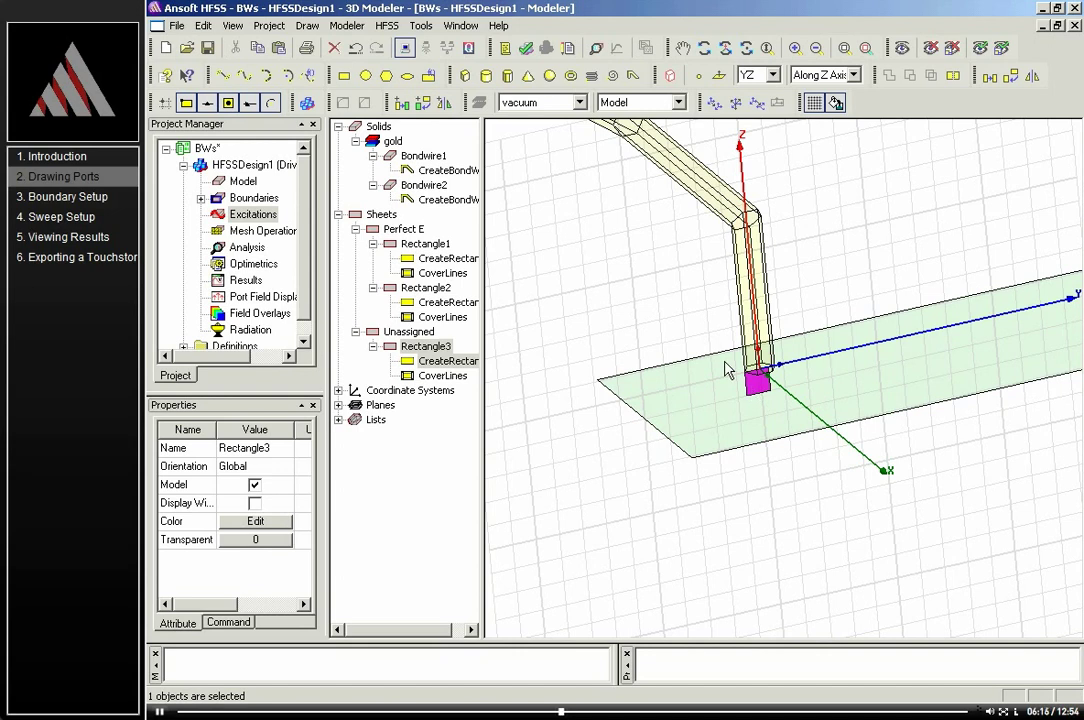
right_click(712, 327)
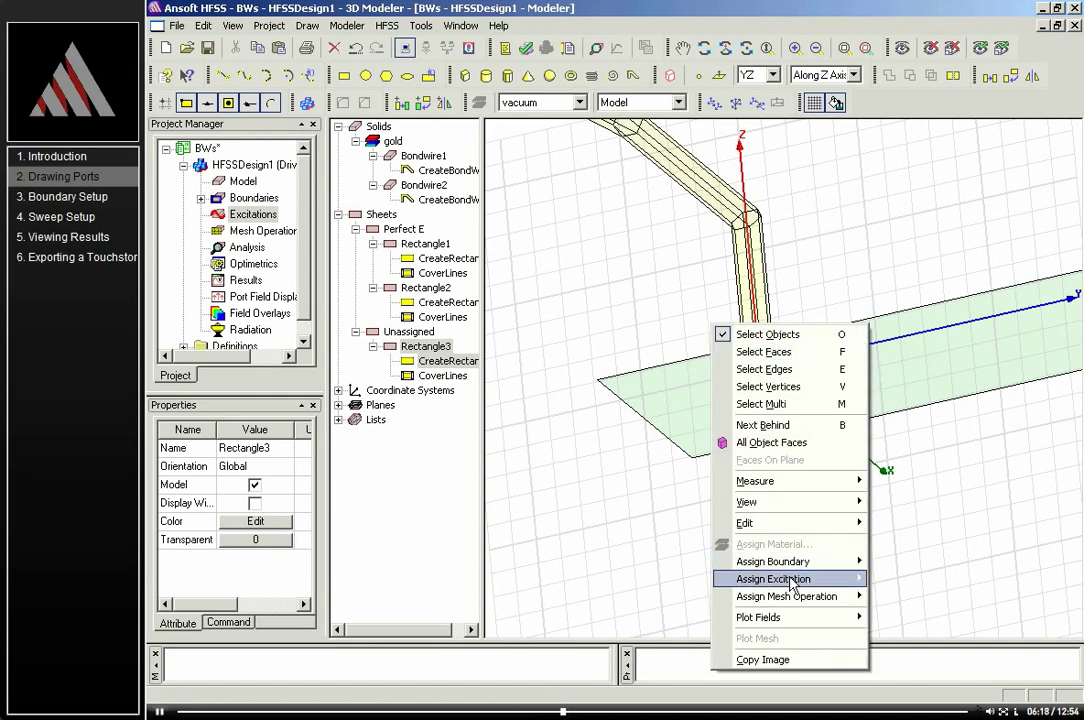
mouse_move(807, 585)
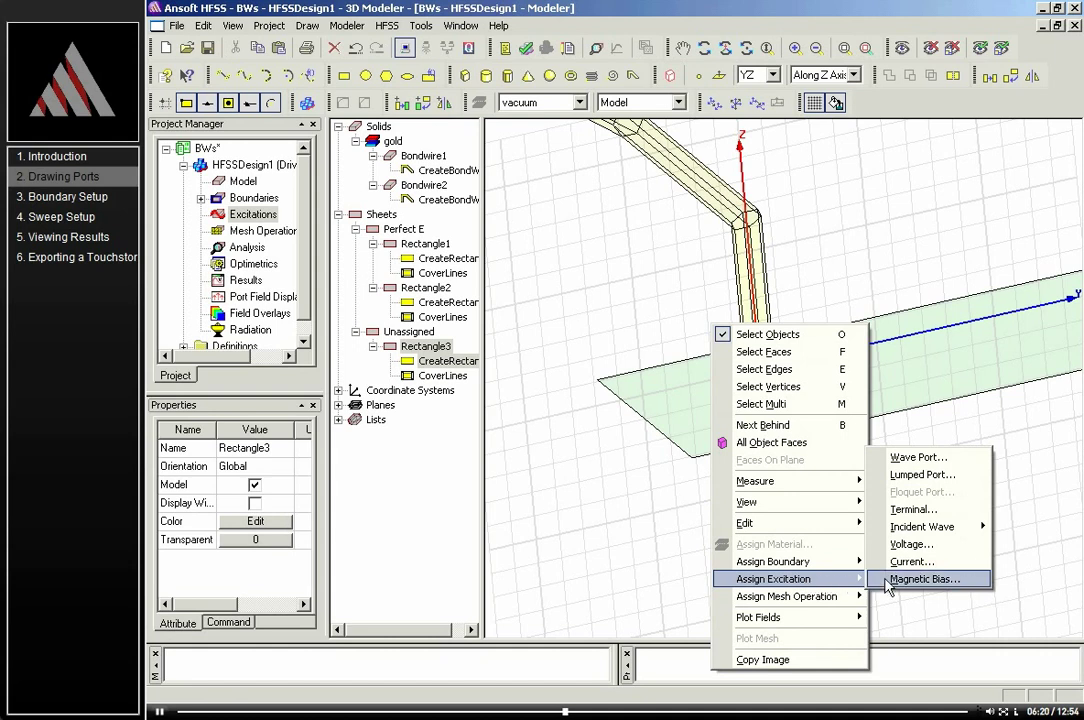
click(935, 478)
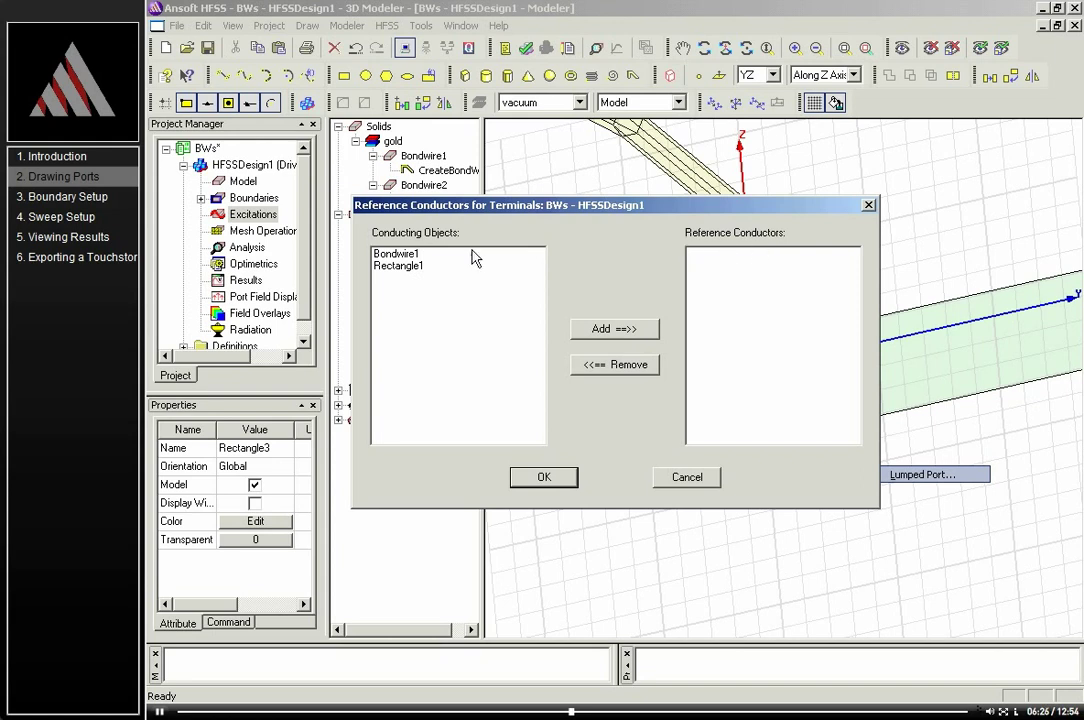
click(418, 267)
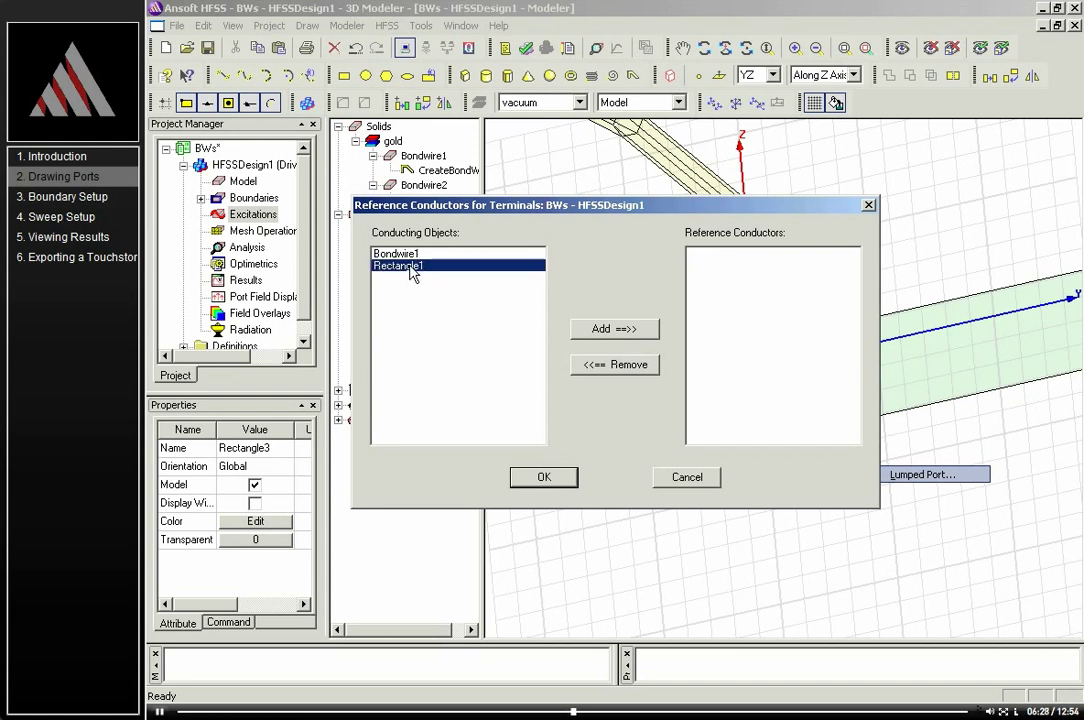
click(598, 330)
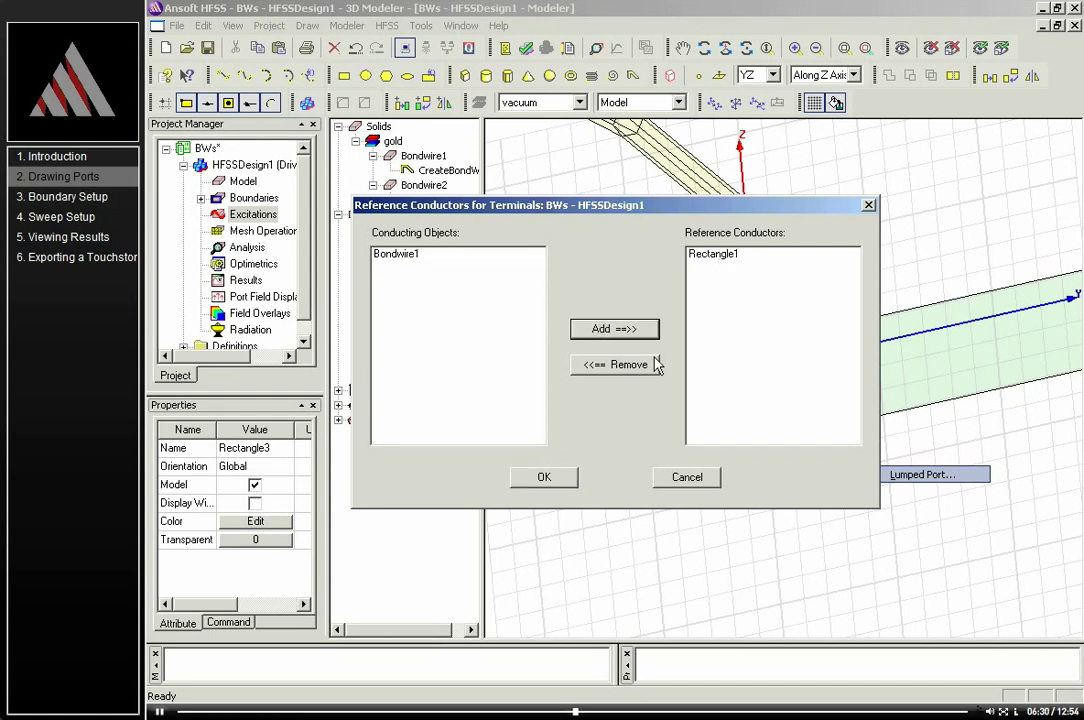
click(550, 481)
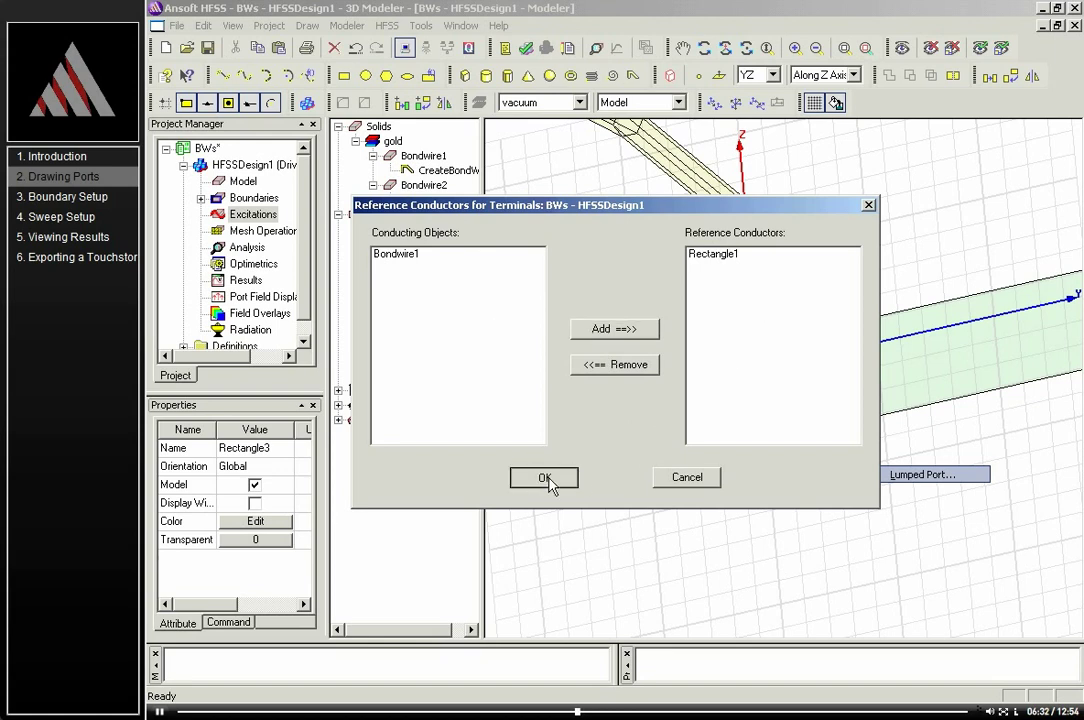
double_click(240, 214)
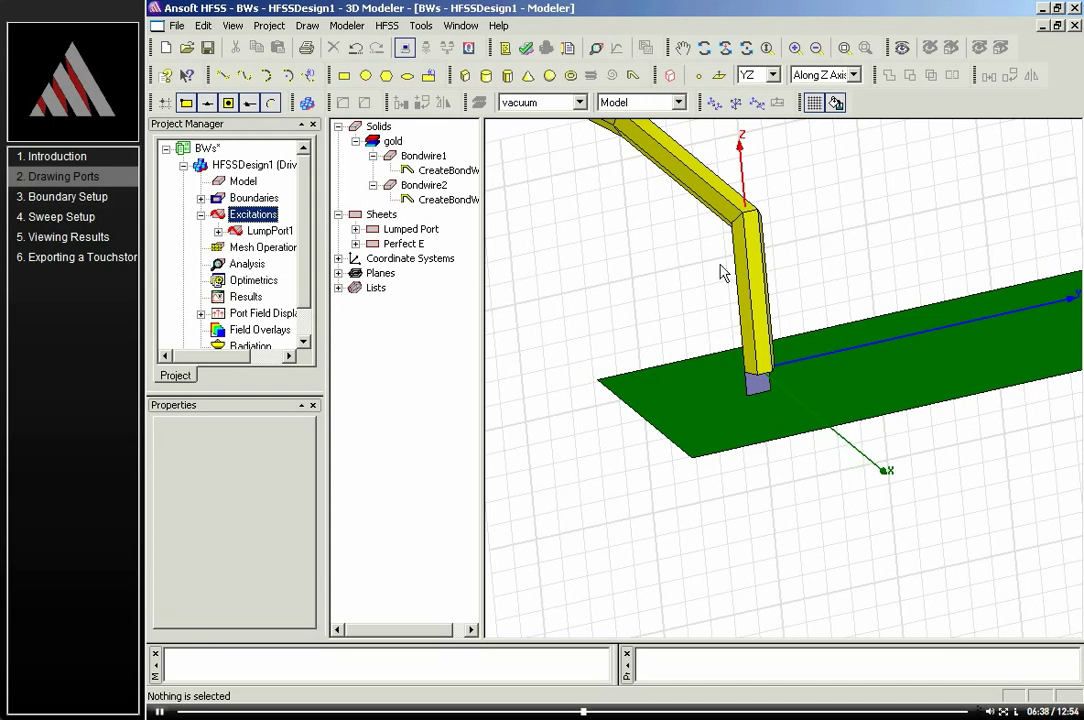
Draw a YZ-plane rectangle across the second bondwire's base, about 0.019 mm wide and extending 0.02 mm down in Z to the sheet
shift+drag(672, 278, 569, 288)
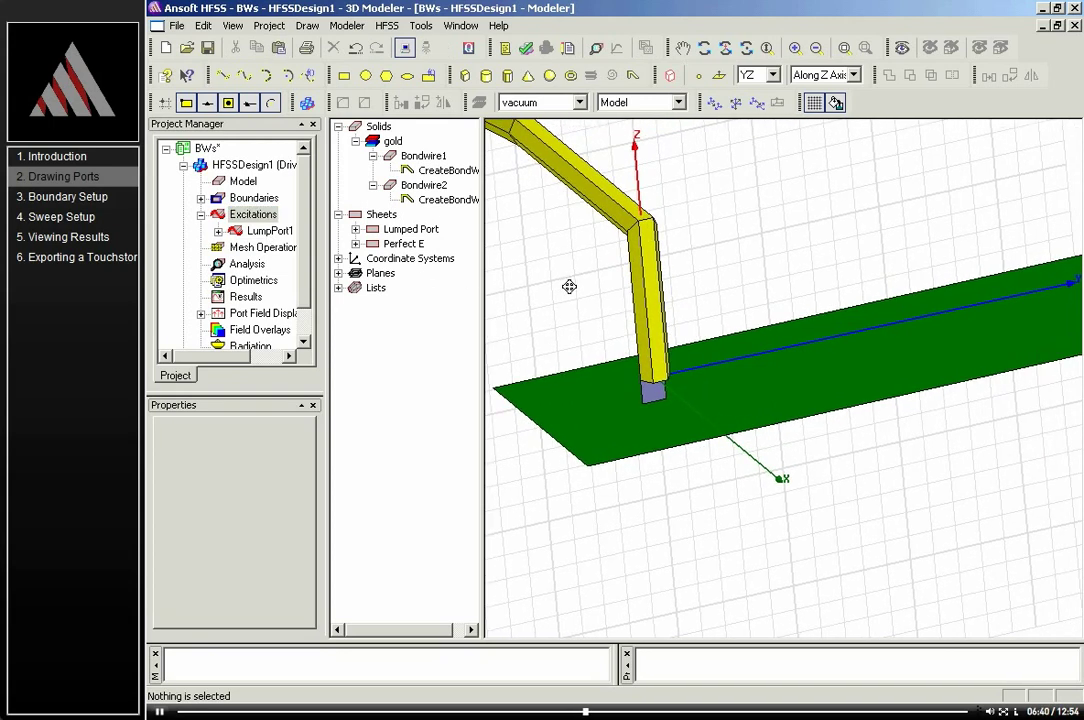
shift+drag(810, 247, 576, 305)
shift+drag(765, 251, 664, 253)
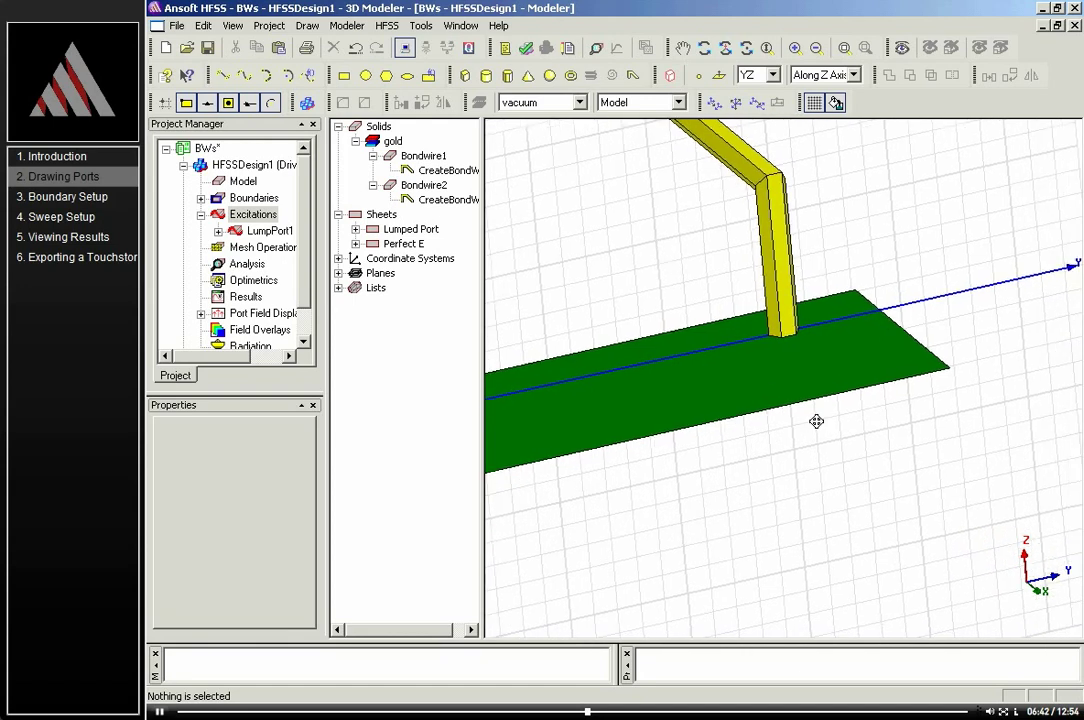
mouse_move(846, 468)
alt+shift+mouse_down()
mouse_move(817, 328)
mouse_move(793, 391)
mouse_move(755, 385)
mouse_move(708, 407)
alt+shift+mouse_up()
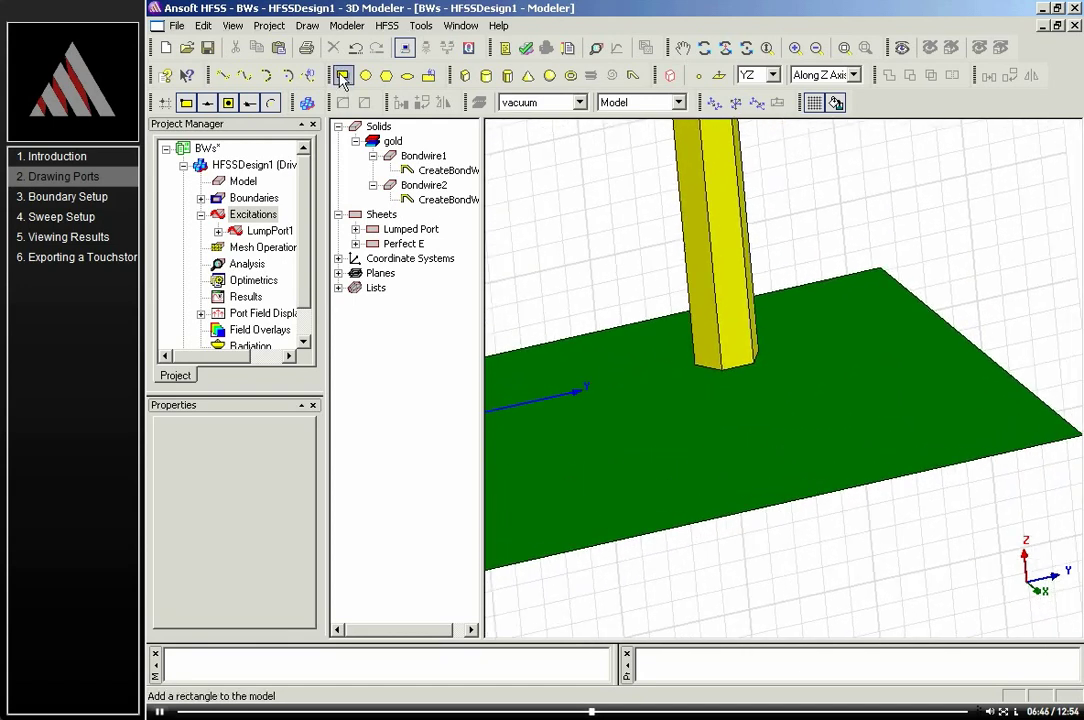
click(343, 75)
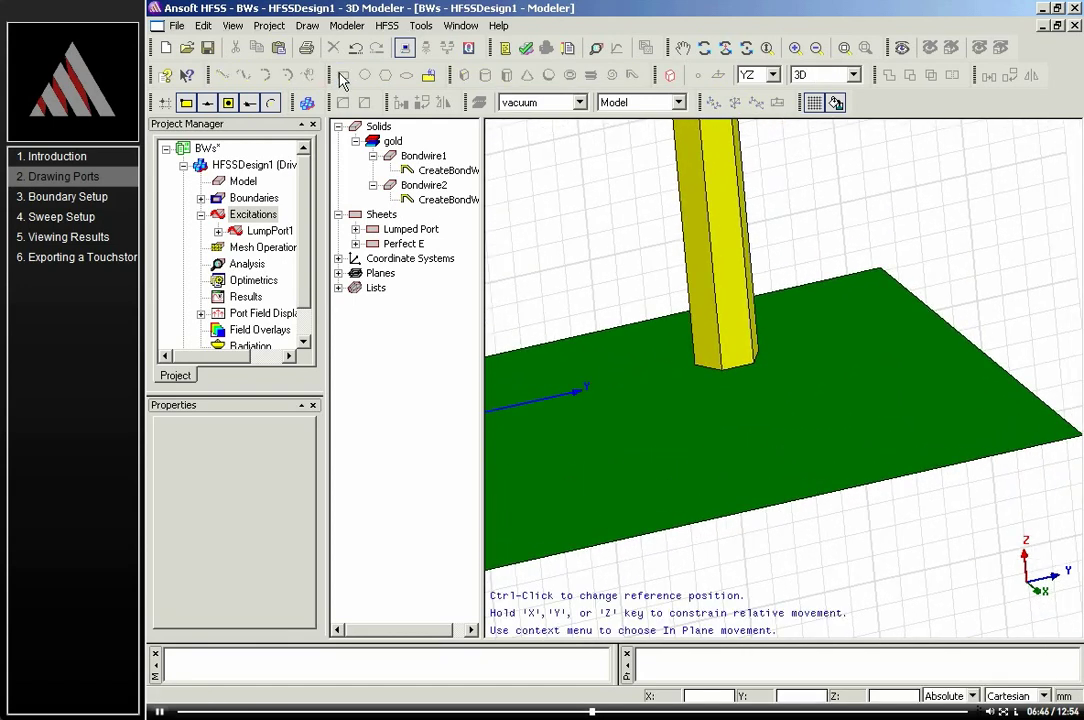
click(697, 370)
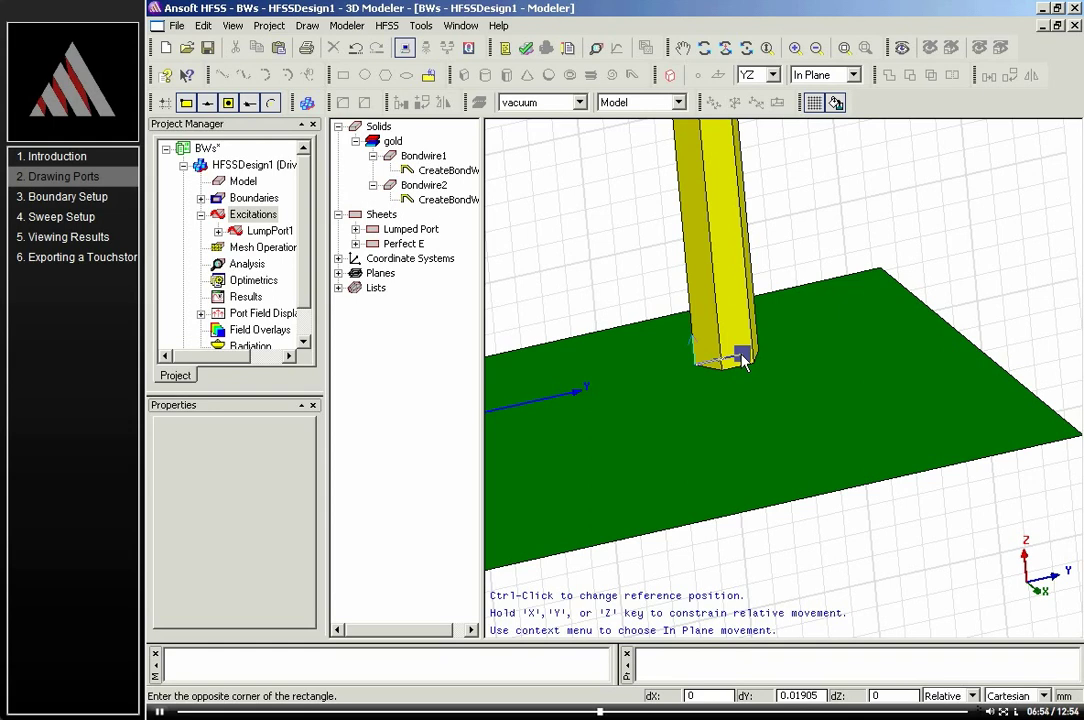
key(z)
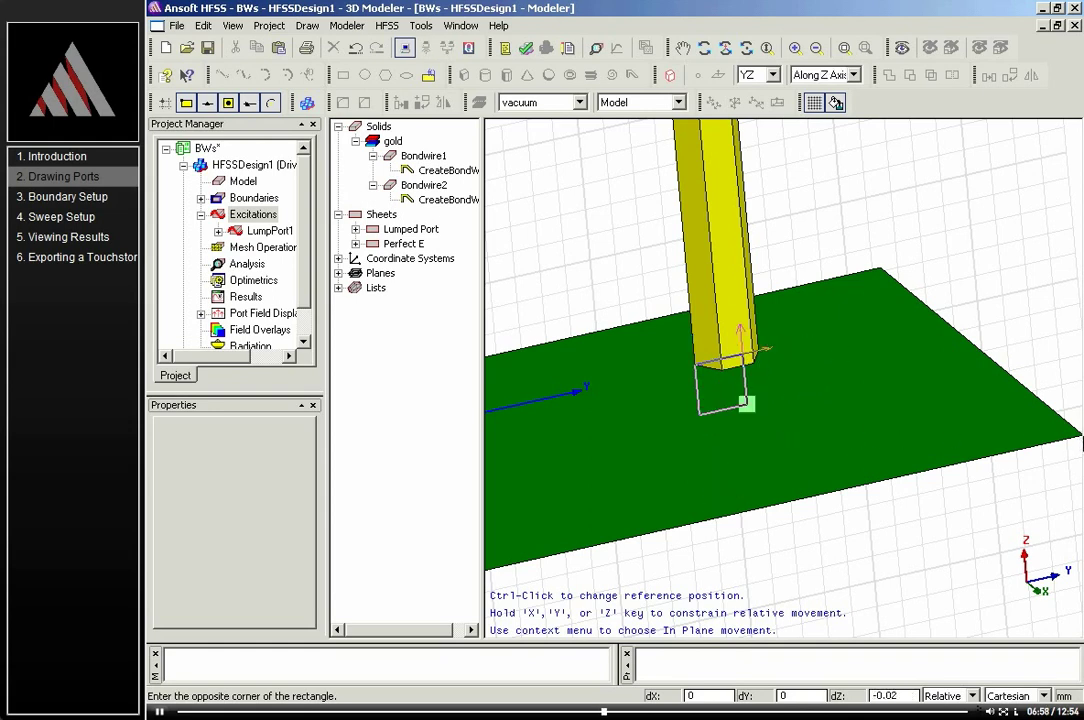
key(z)
key(z)
click(1080, 440)
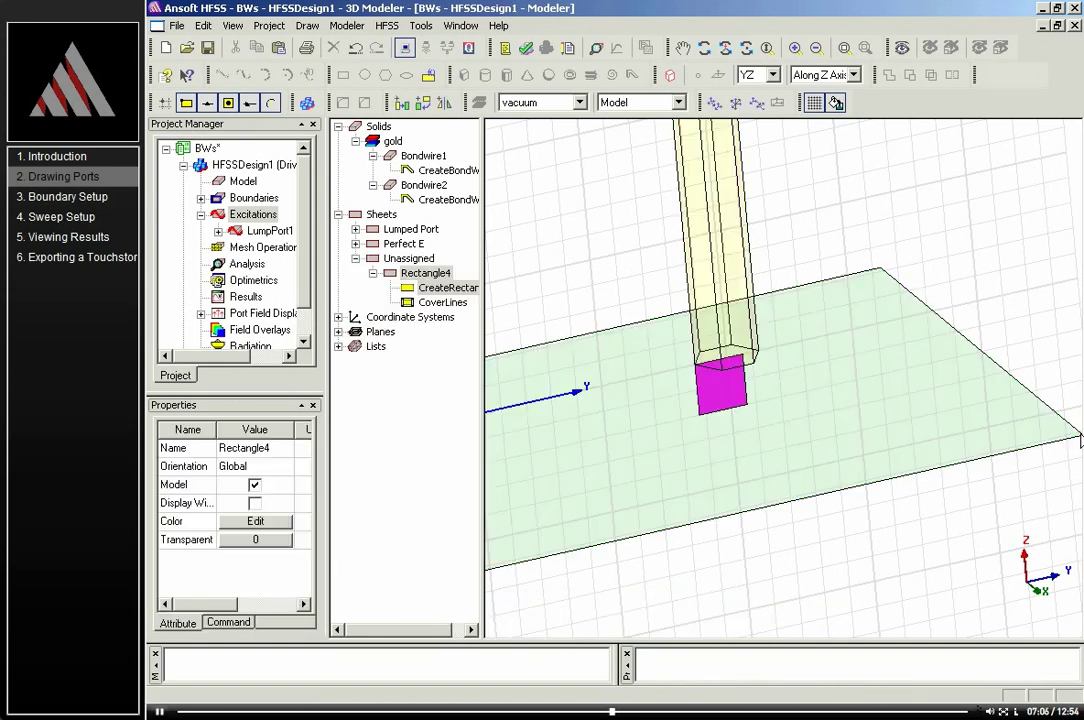
Assign a lumped port to the rectangle at the second bondwire's base, keeping Rectangle1 as the reference conductor
alt+drag(720, 408, 847, 307)
right_click(856, 219)
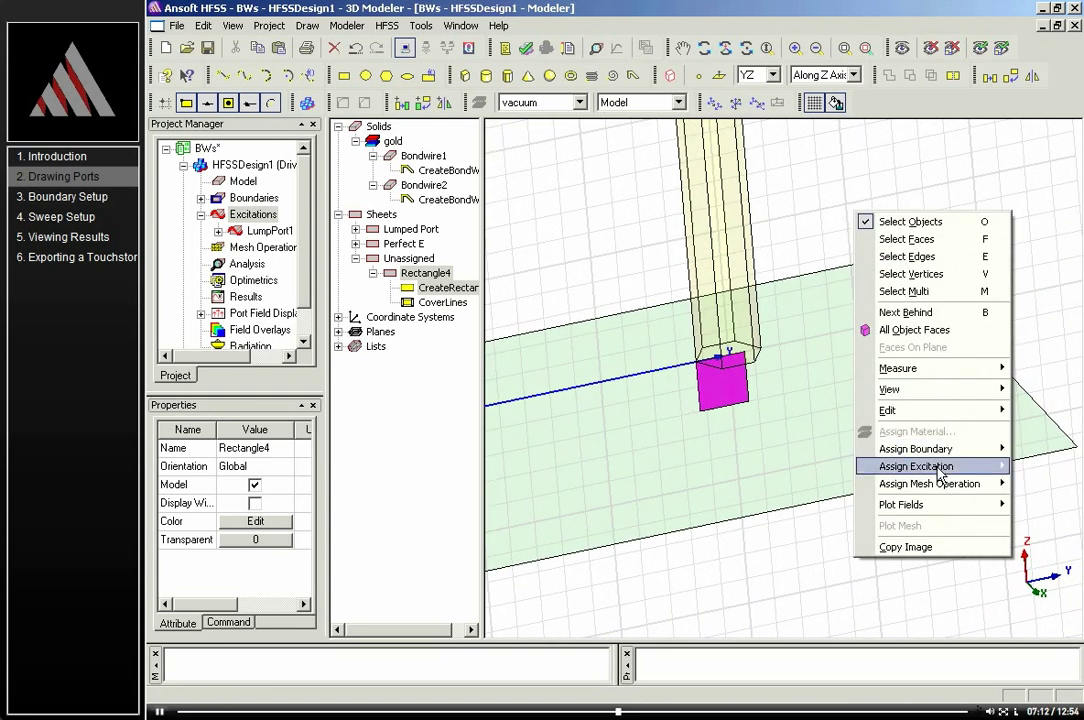
mouse_move(912, 466)
click(808, 484)
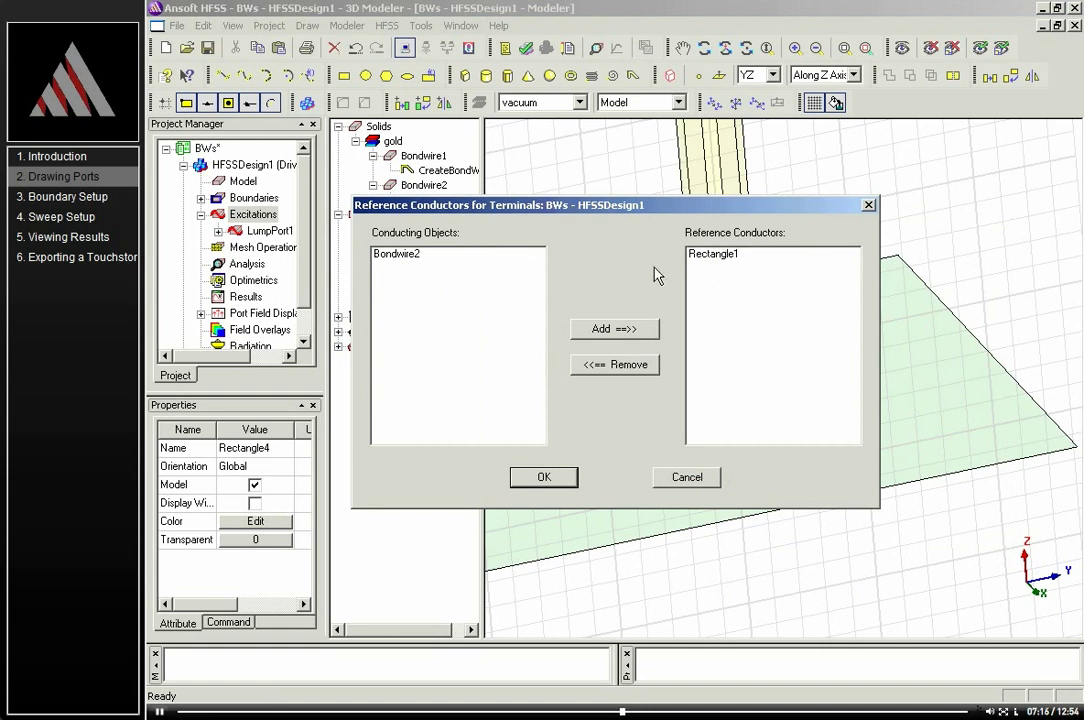
click(543, 477)
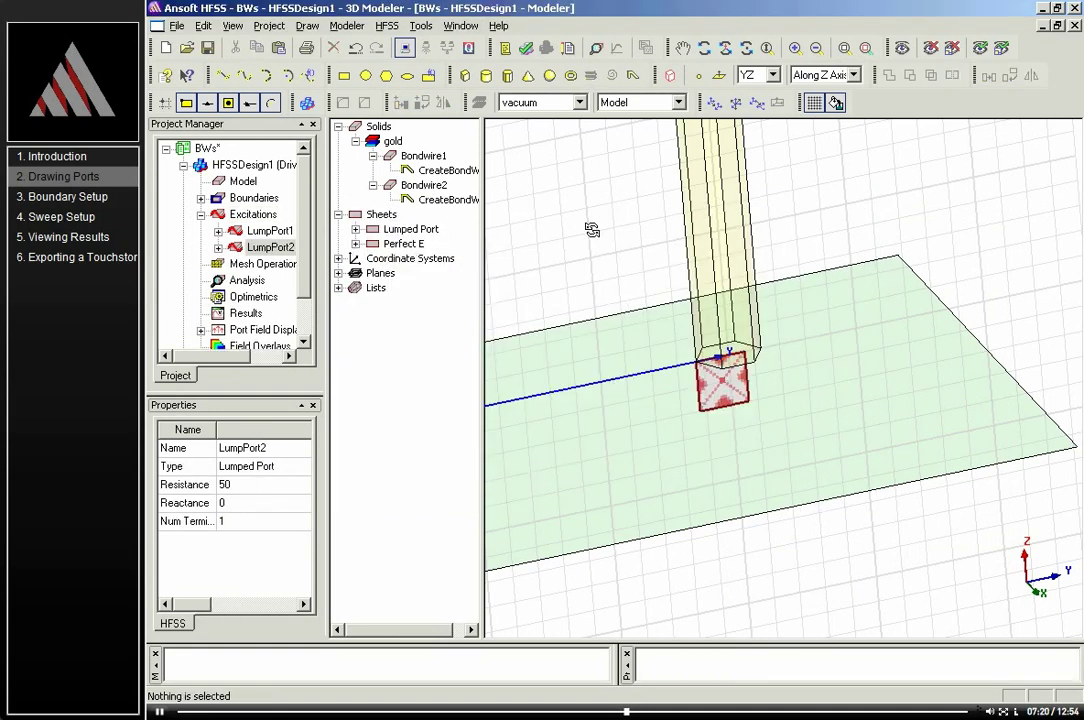
Draw a YZ-plane rectangle across the far end of the first bondwire, extending in Z to the level of the sheet there
alt+drag(588, 230, 790, 455)
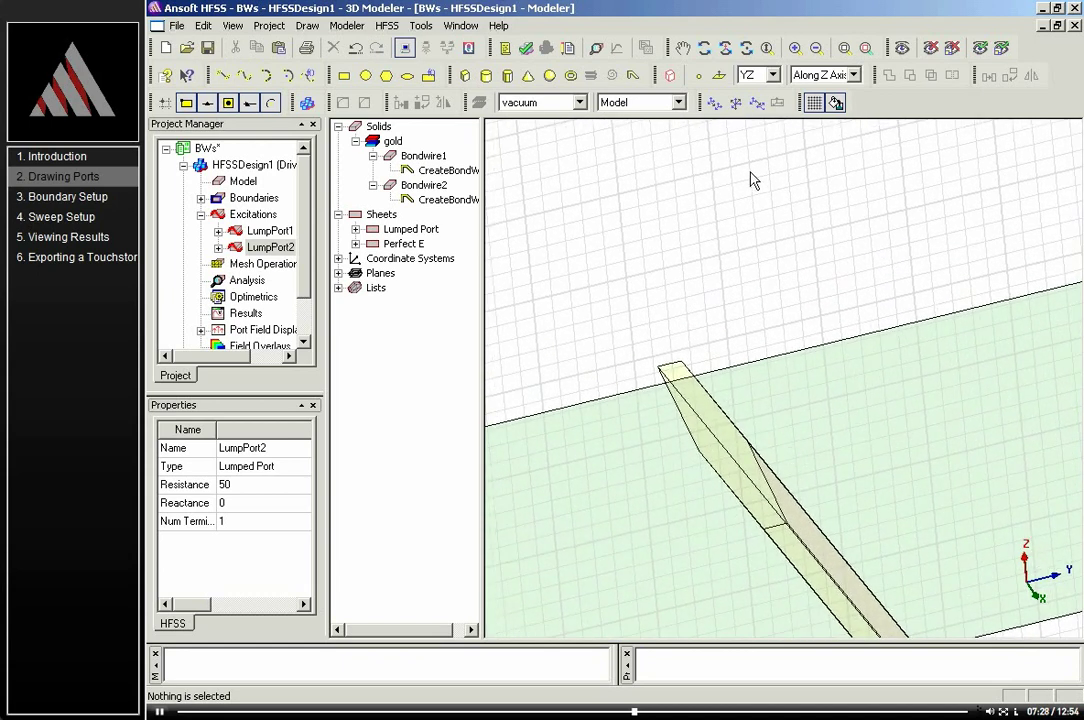
click(288, 74)
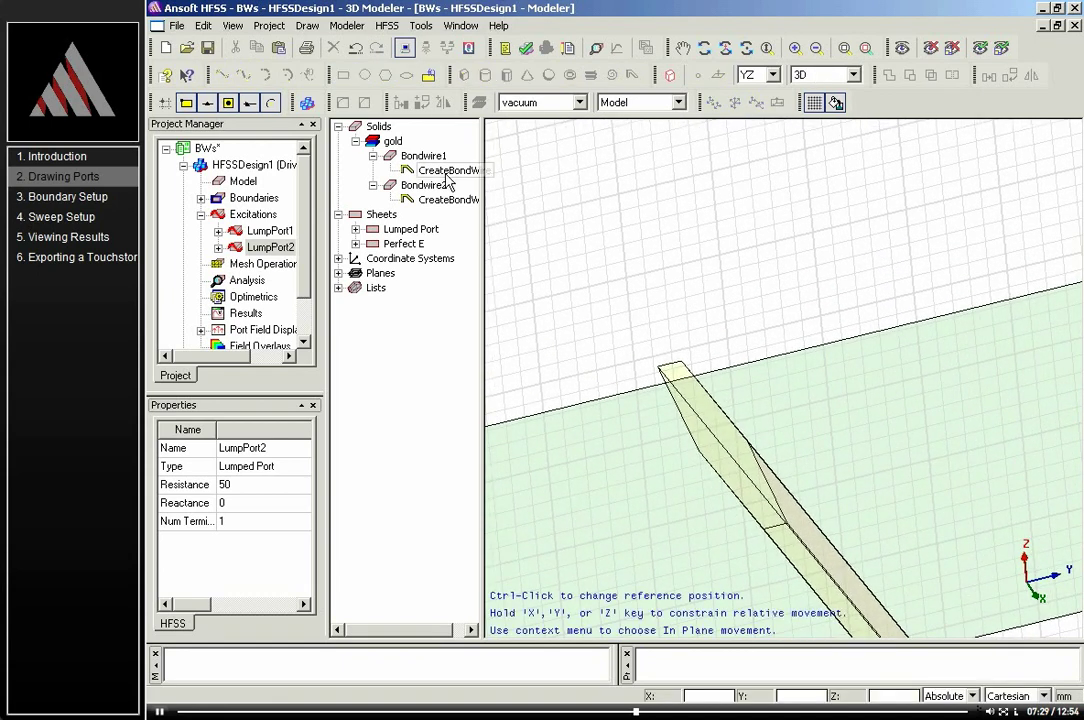
click(699, 452)
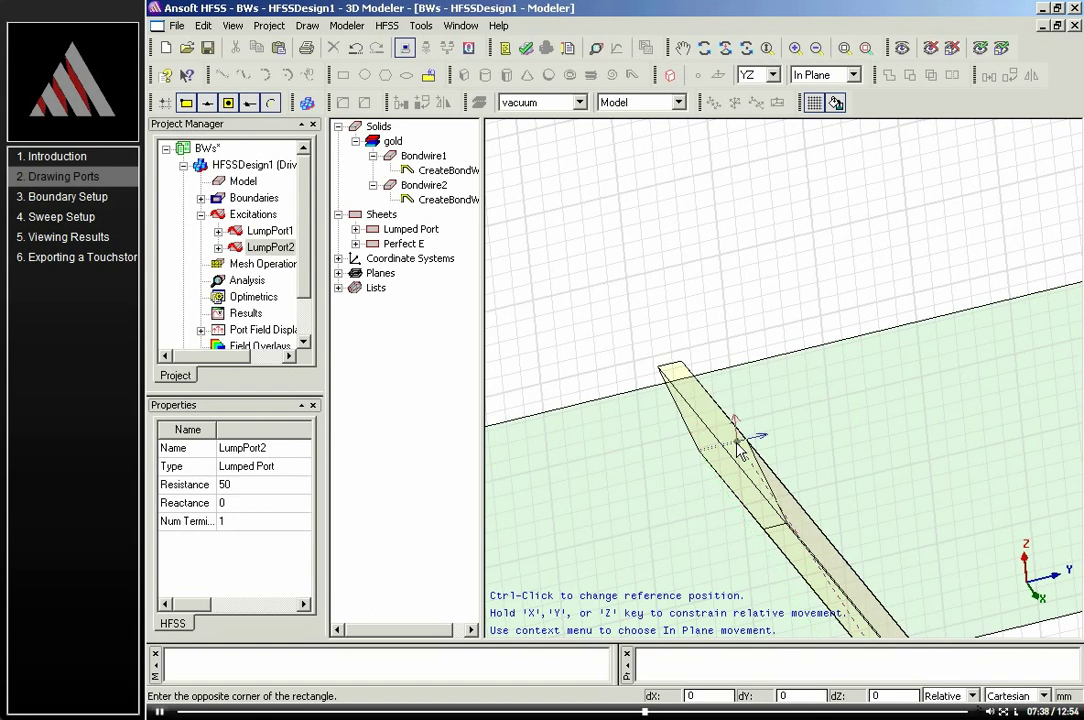
alt+drag(628, 381, 757, 430)
key(z)
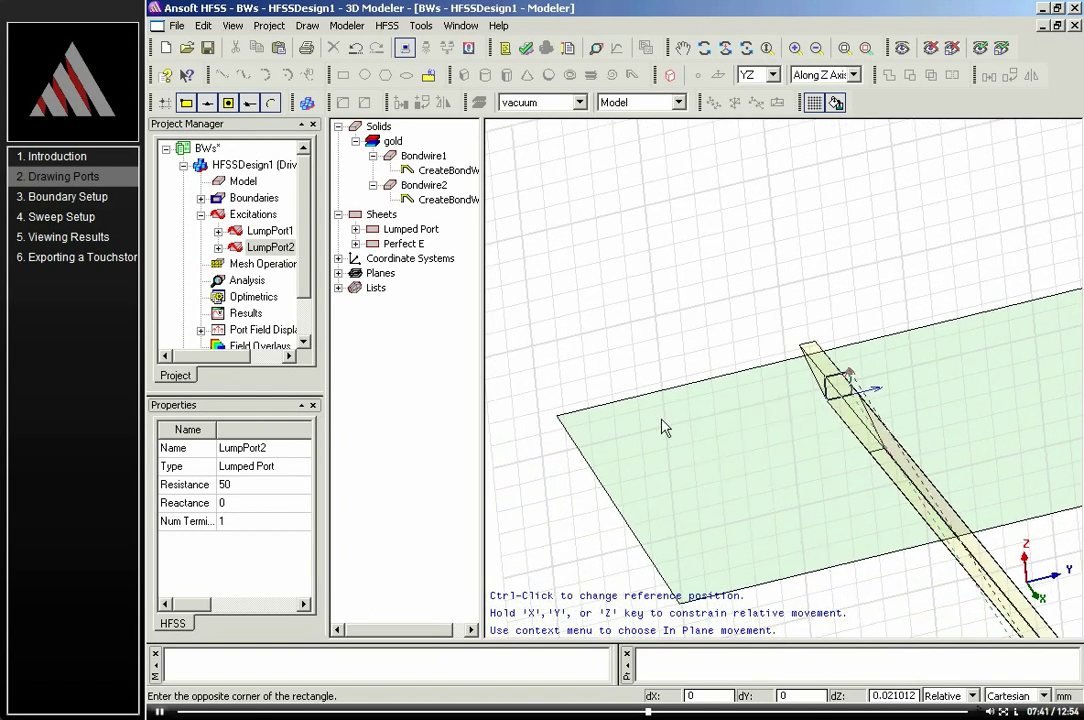
click(558, 418)
Assign a lumped port to the rectangle at the first bondwire's far end, using Rectangle2 as the reference conductor
alt+drag(722, 419, 840, 474)
right_click(731, 337)
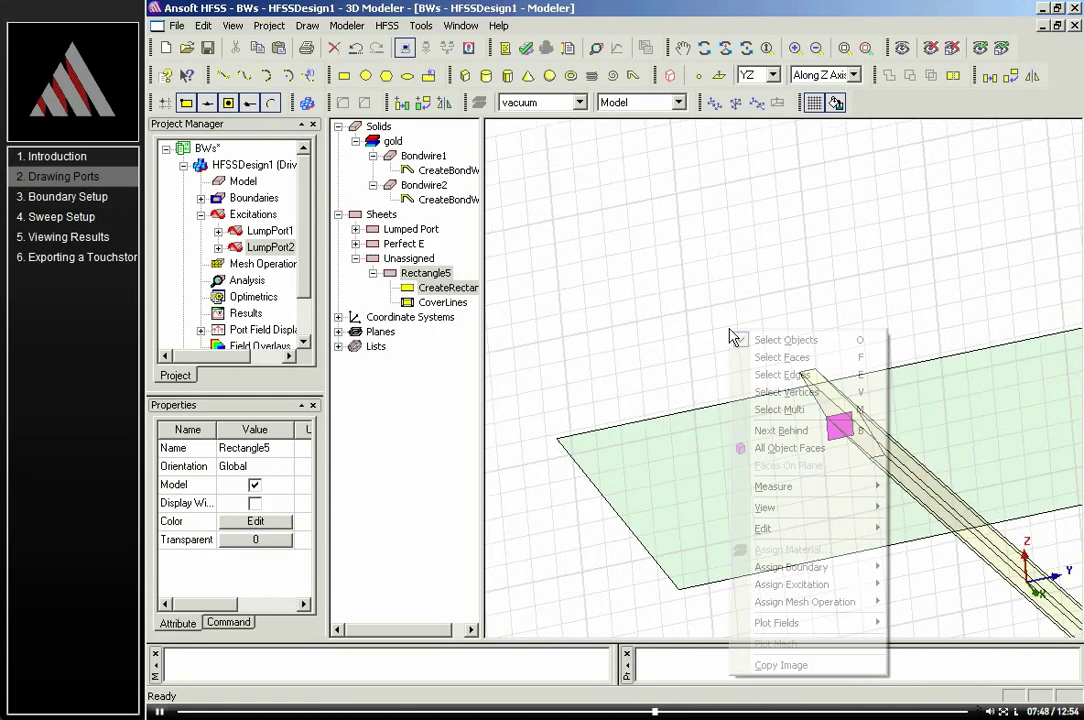
mouse_move(830, 584)
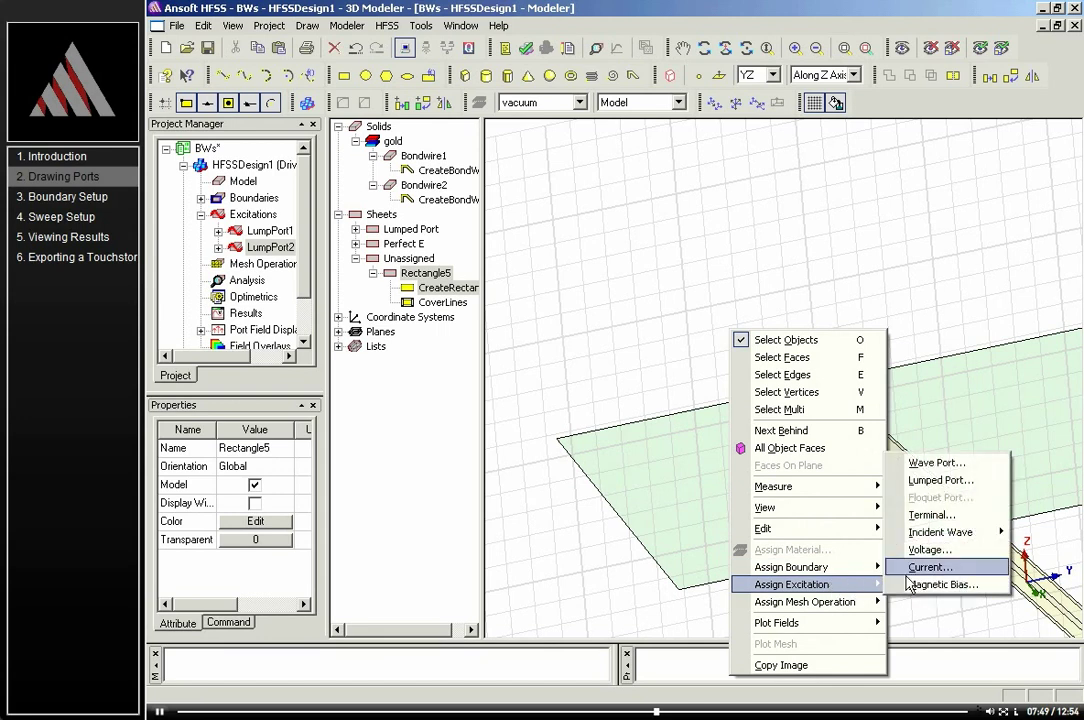
click(928, 488)
click(420, 266)
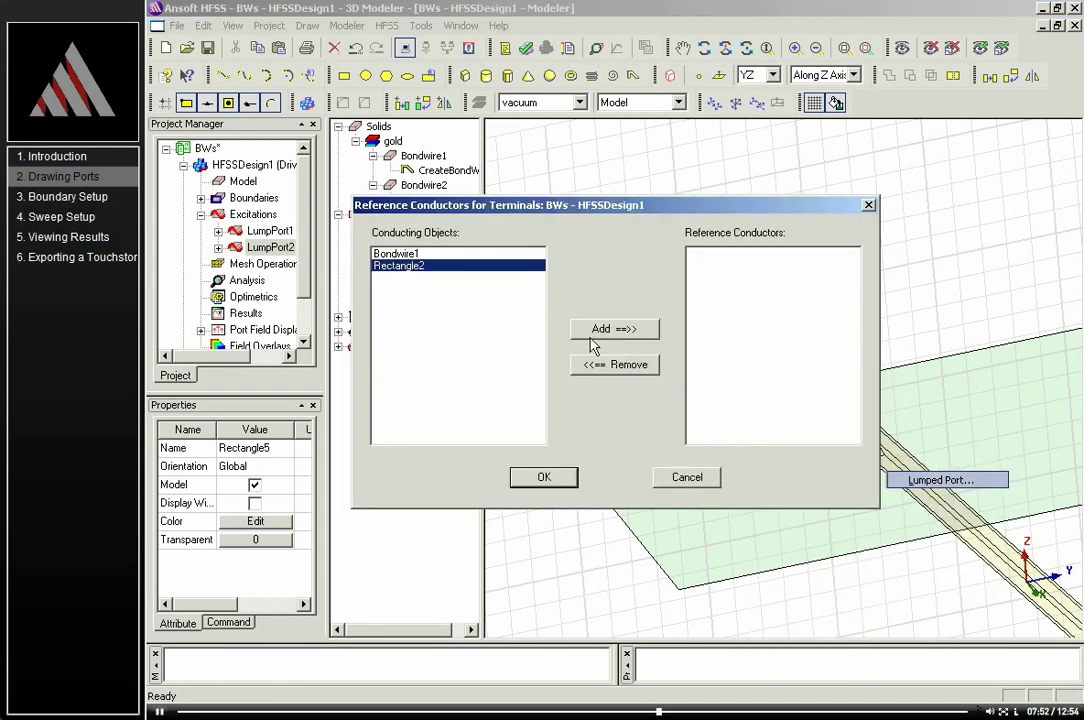
click(601, 334)
click(565, 479)
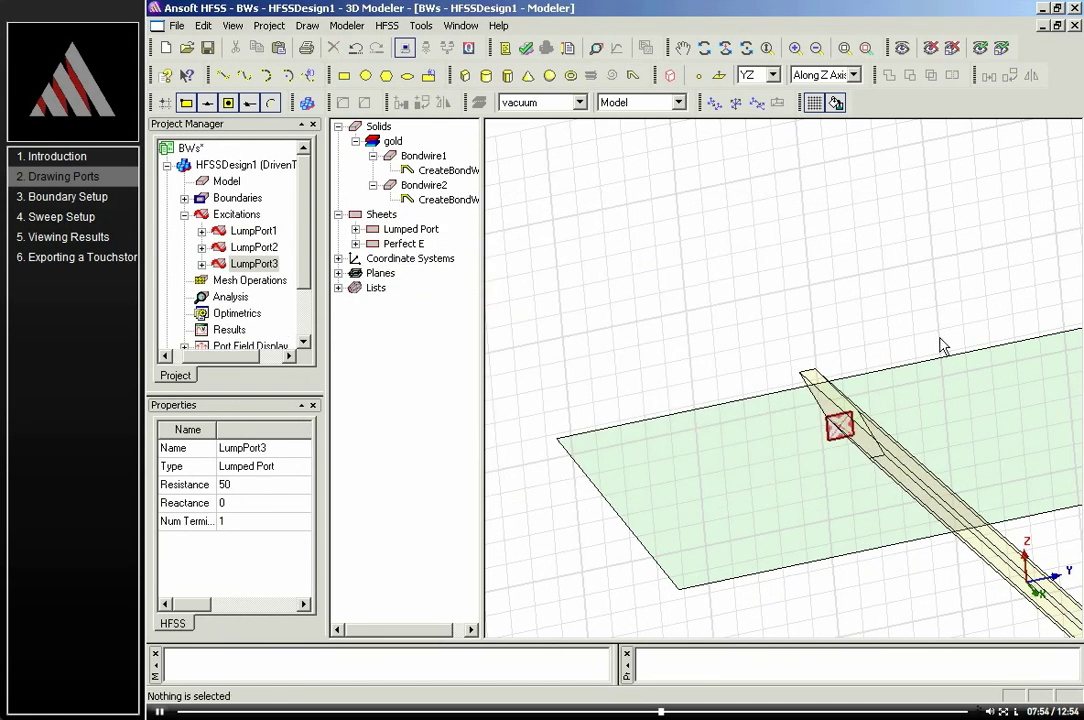
Draw a YZ-plane rectangle across the far end of the second bondwire, extending down in Z to the sheet
scroll(1006, 363, up, 5)
scroll(767, 412, up, 3)
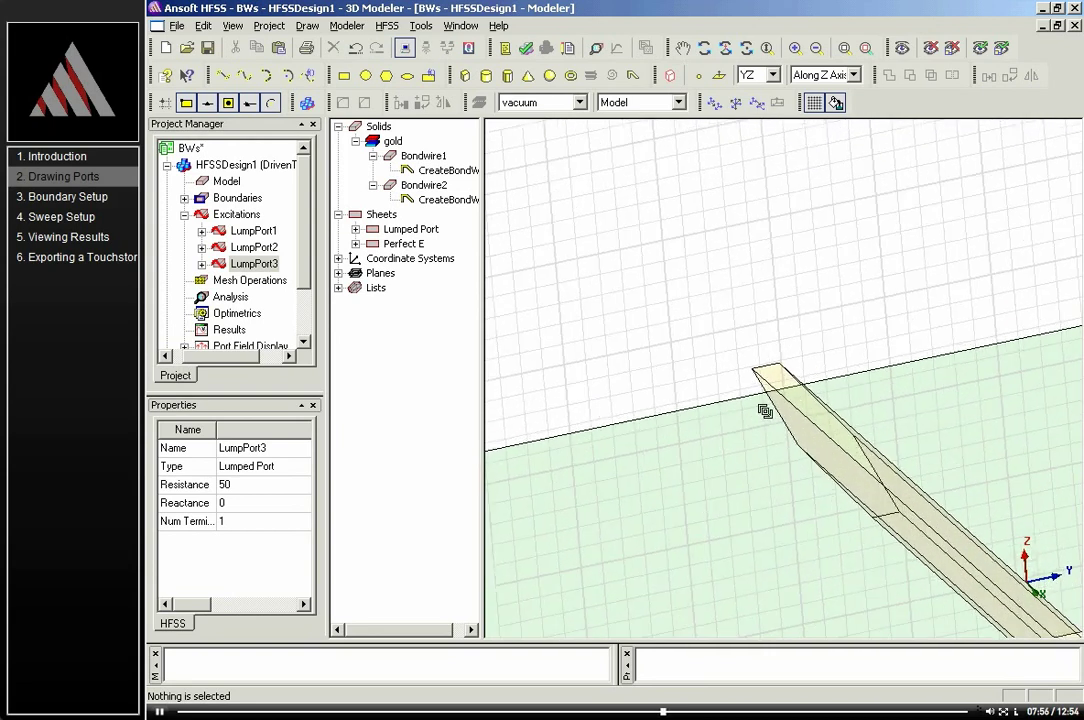
click(344, 75)
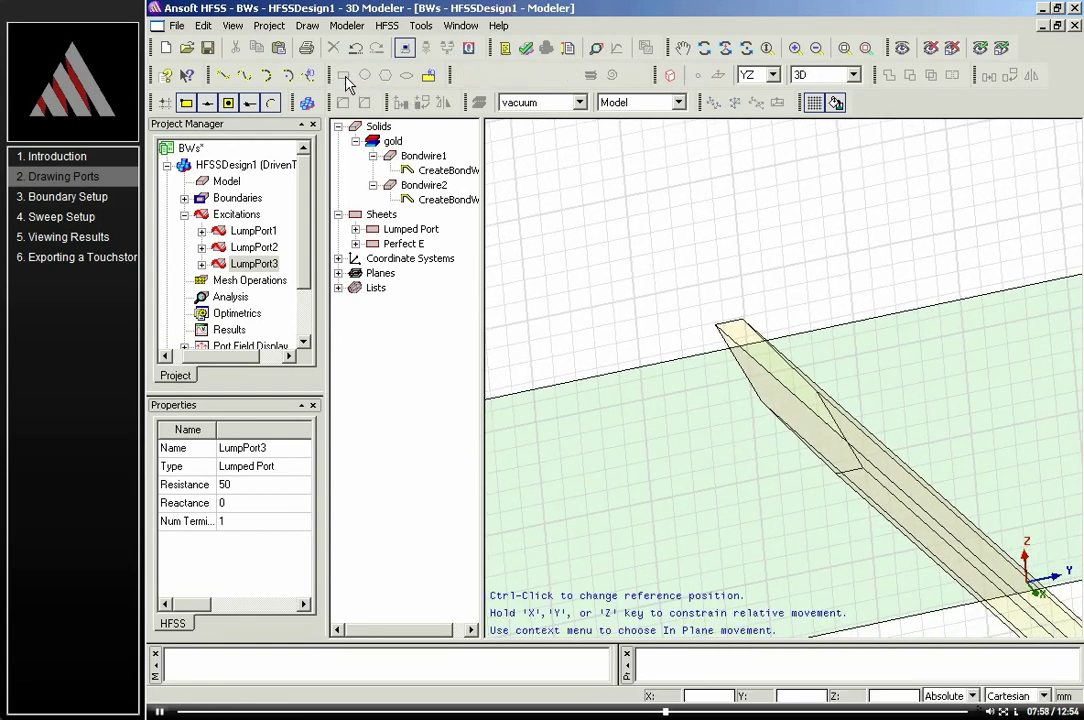
click(760, 402)
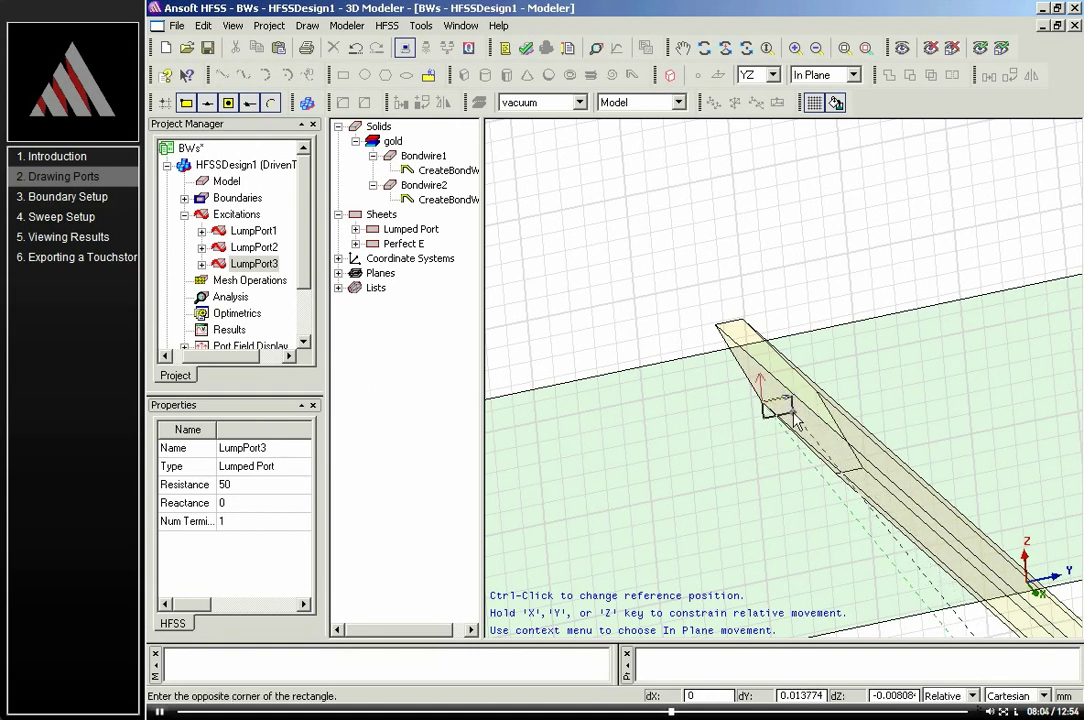
click(803, 414)
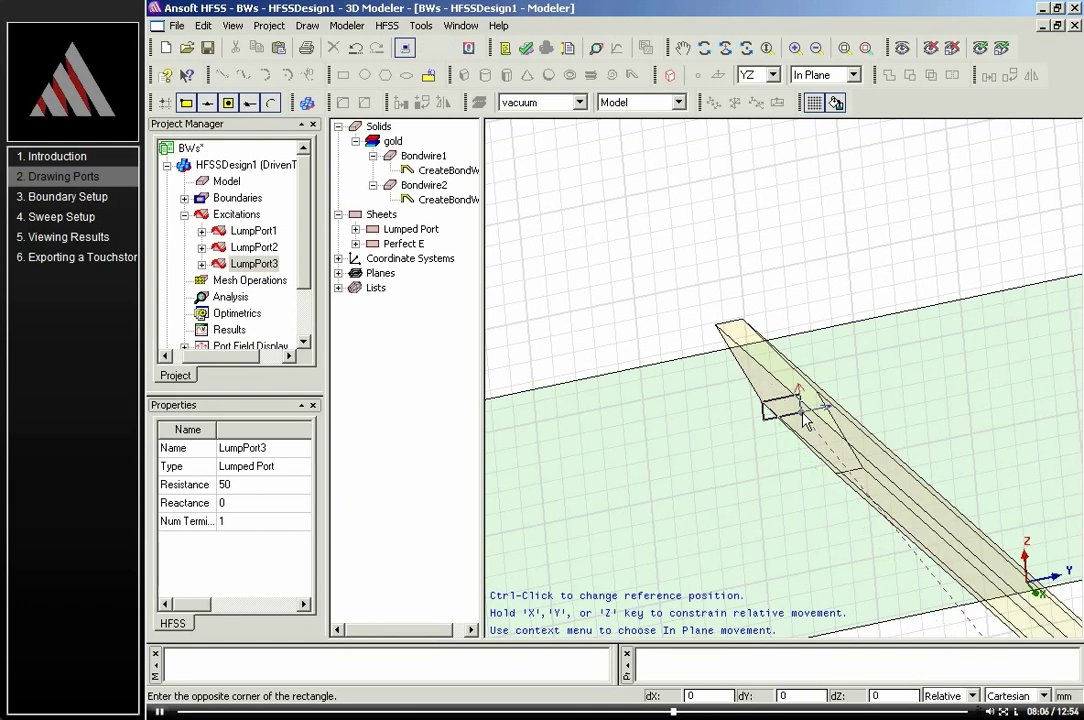
scroll(900, 391, down, 4)
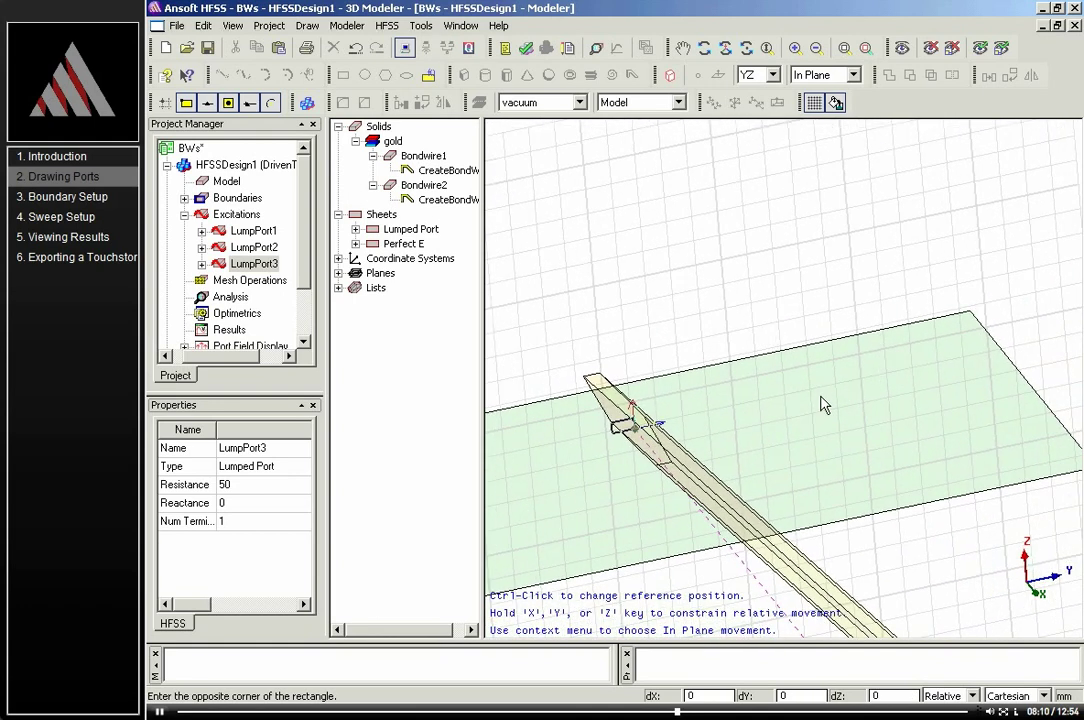
key(z)
click(822, 266)
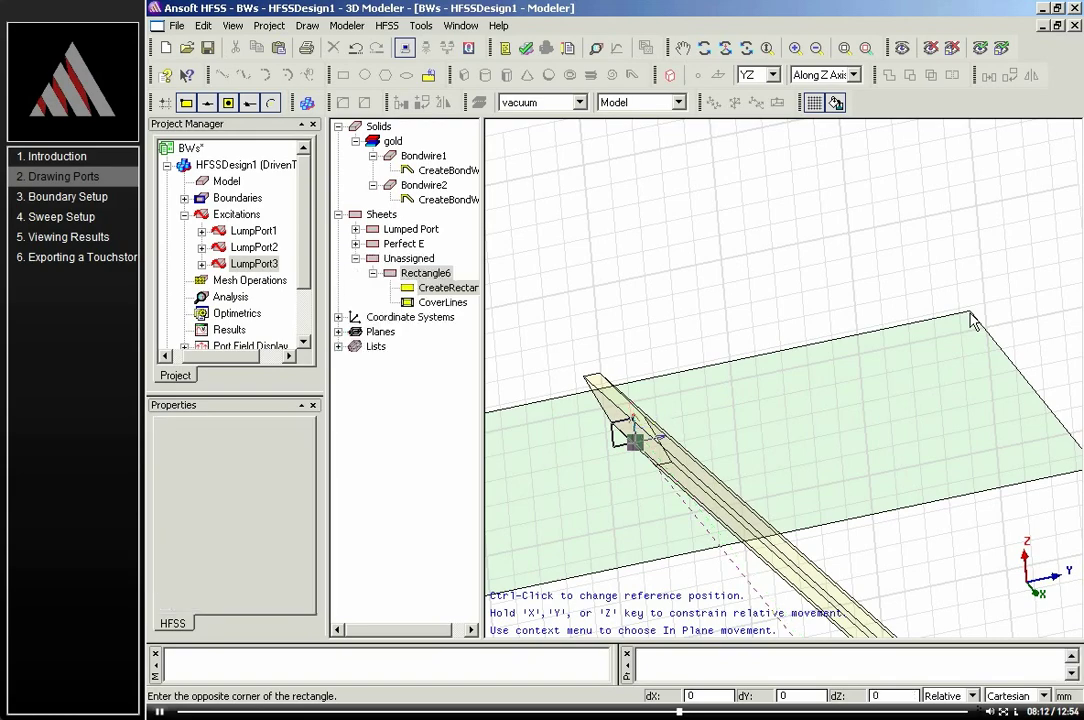
Assign a lumped port to the rectangle at the second bondwire's far end, using Rectangle2 as the reference conductor
alt+drag(645, 478, 653, 356)
right_click(653, 353)
mouse_move(735, 603)
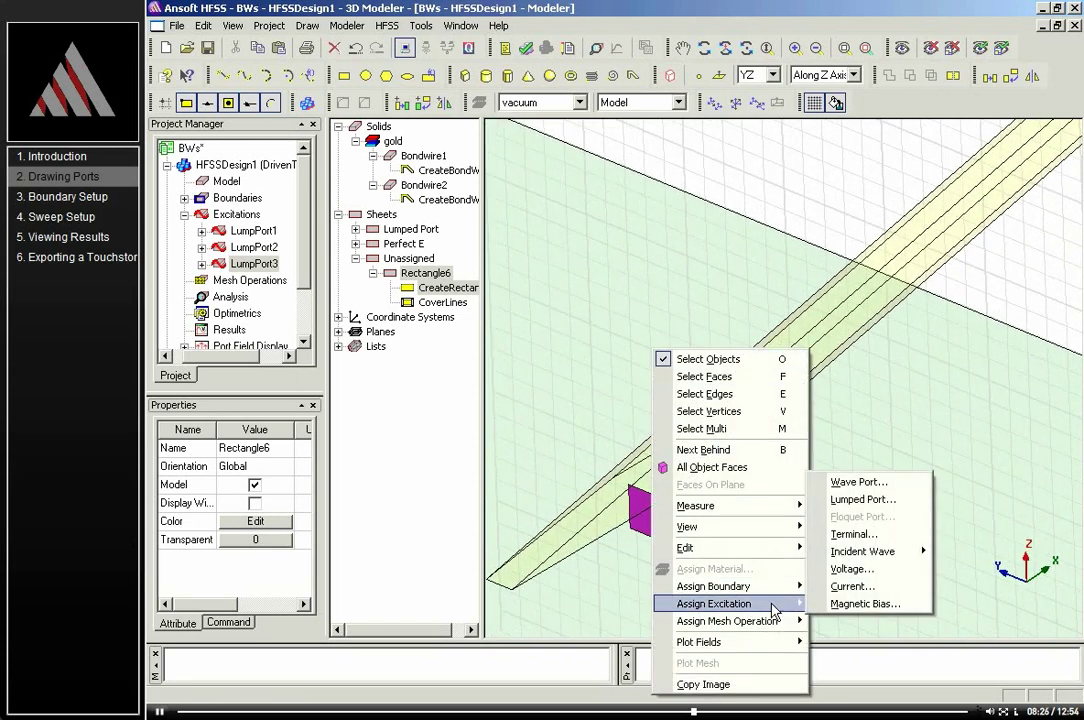
click(872, 499)
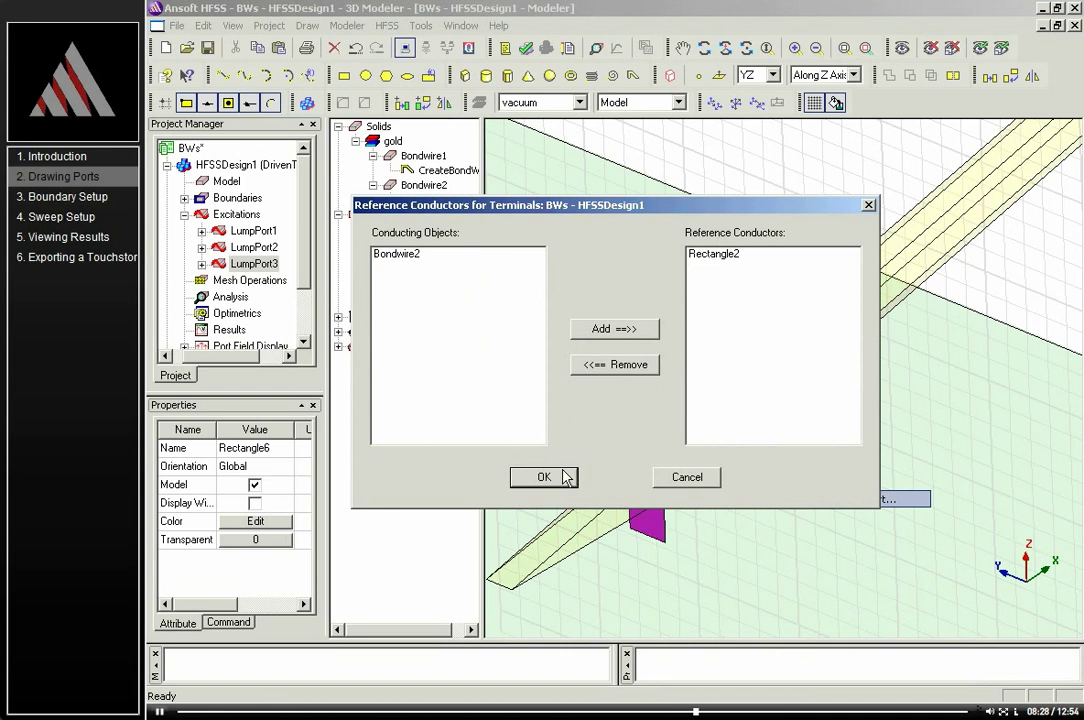
click(560, 477)
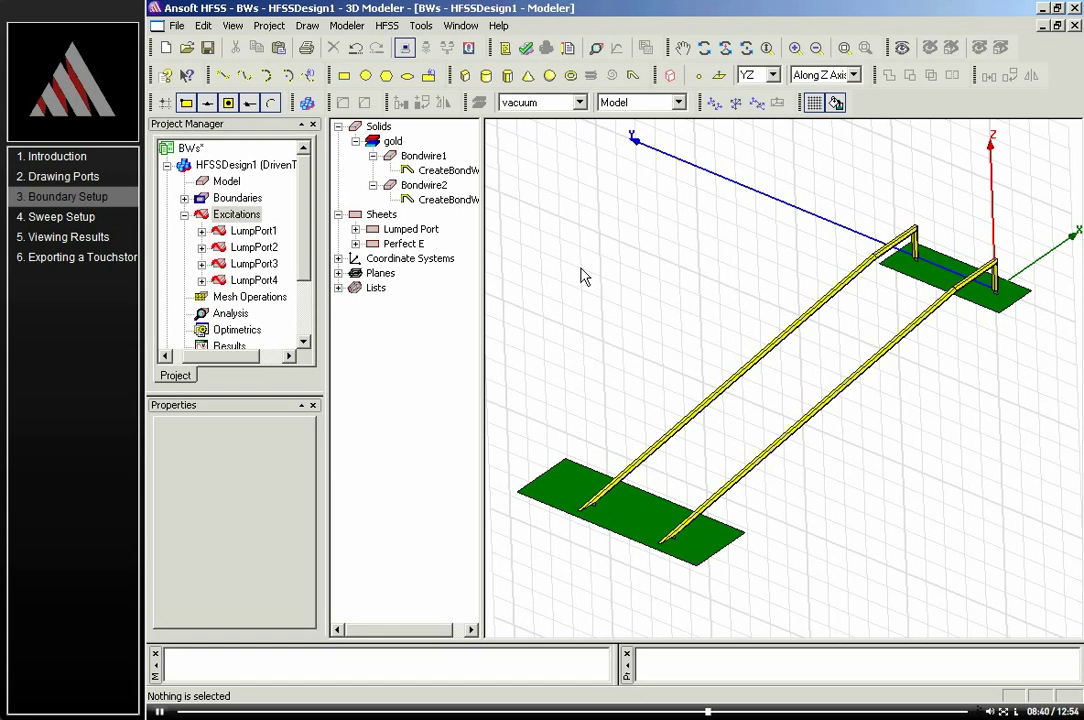
Create a vacuum region around the bondwires and sheets, padded 50 percent in all directions
alt+drag(605, 293, 636, 280)
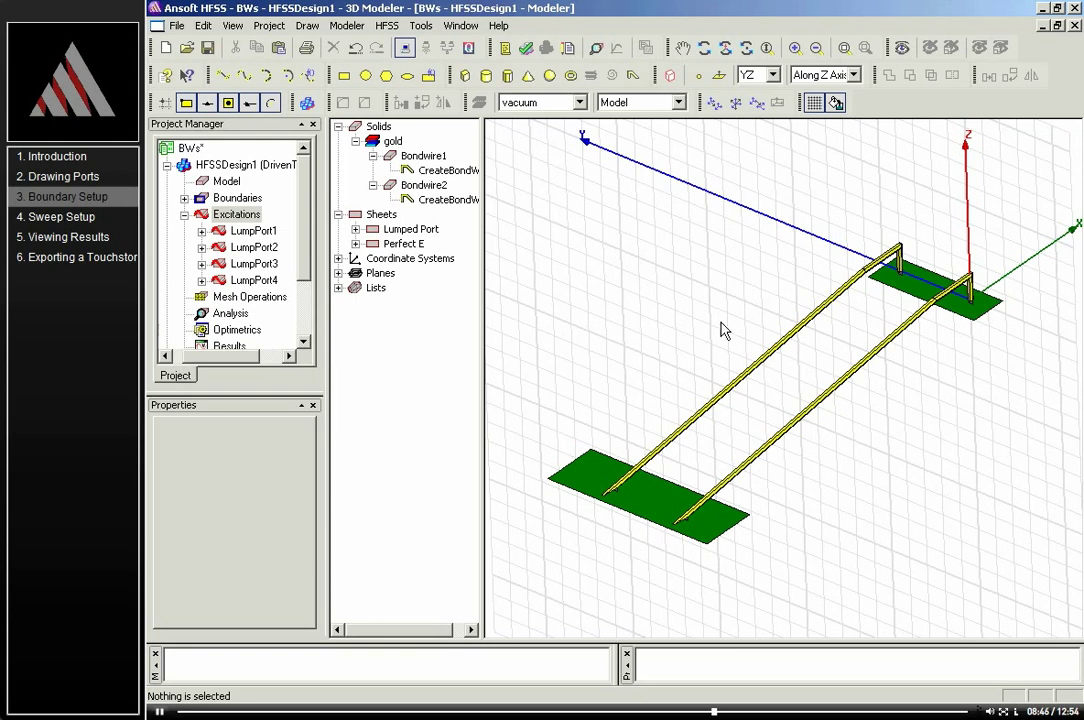
alt+drag(585, 215, 695, 276)
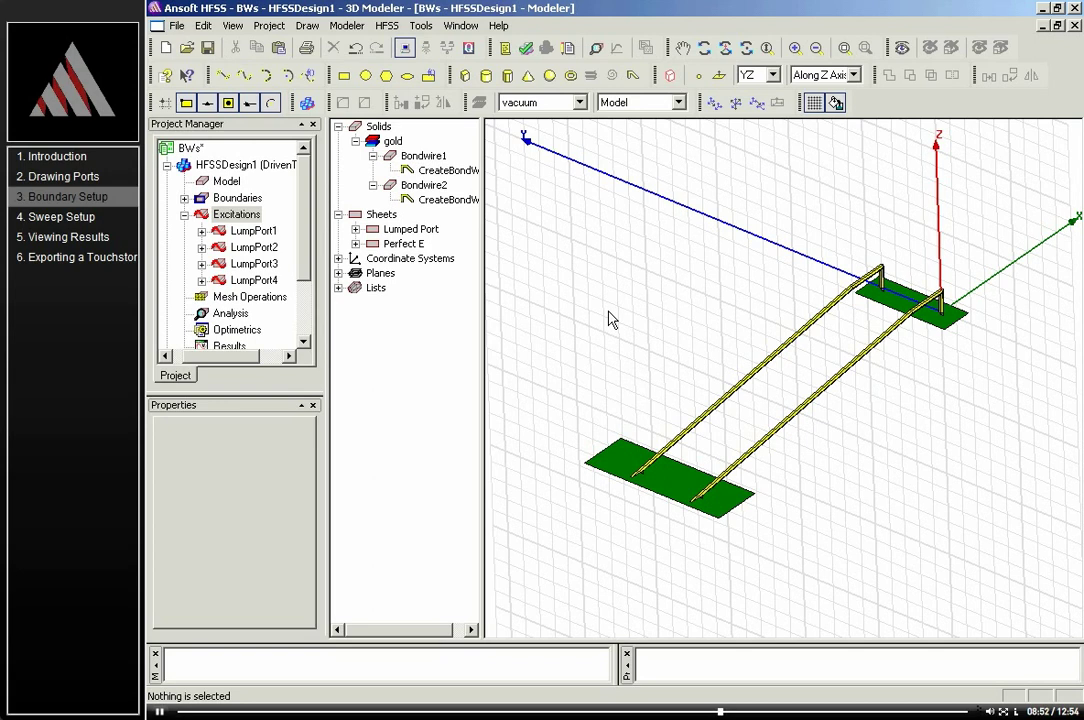
mouse_move(629, 307)
alt+mouse_down()
mouse_move(622, 297)
mouse_move(627, 307)
alt+mouse_up()
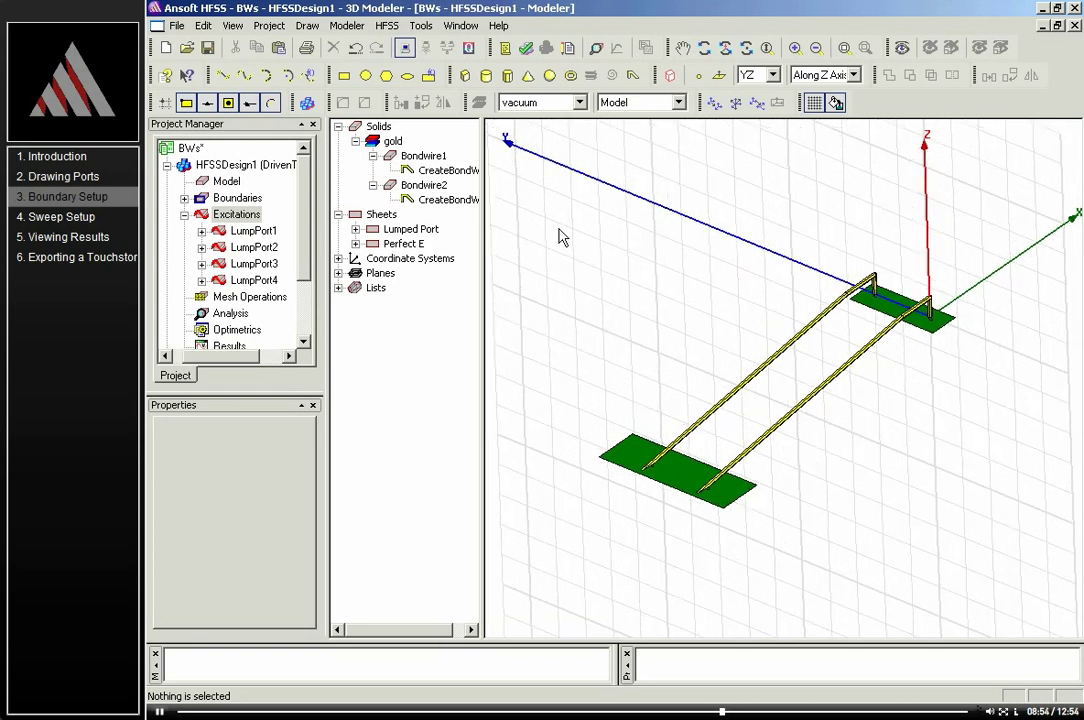
click(308, 27)
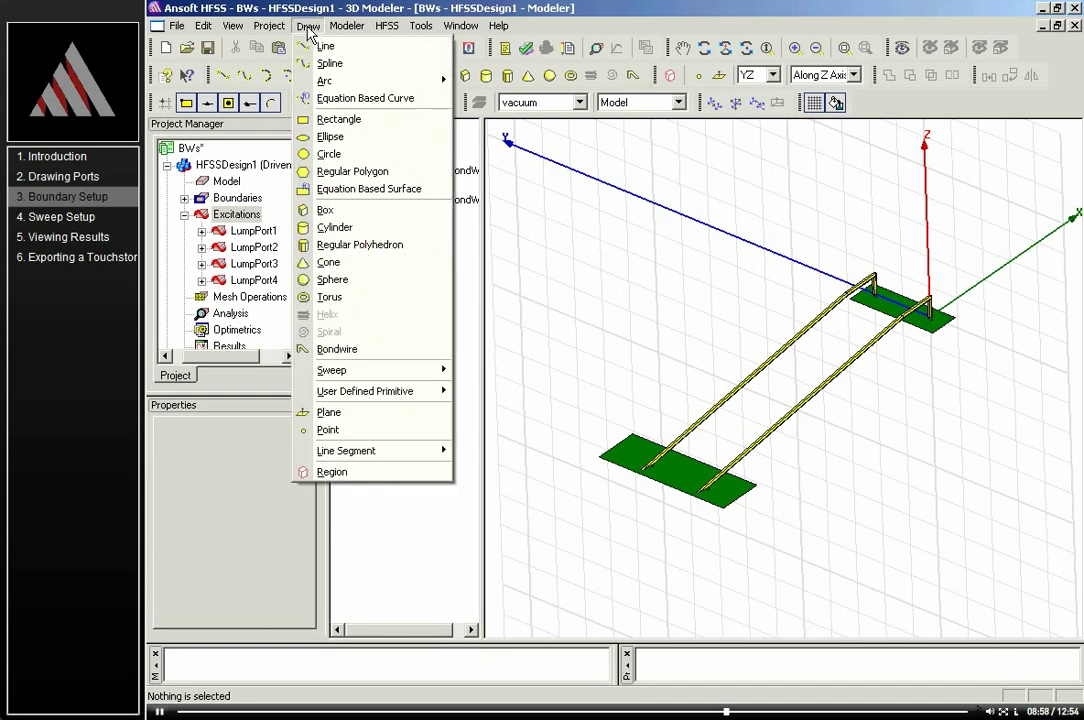
click(343, 476)
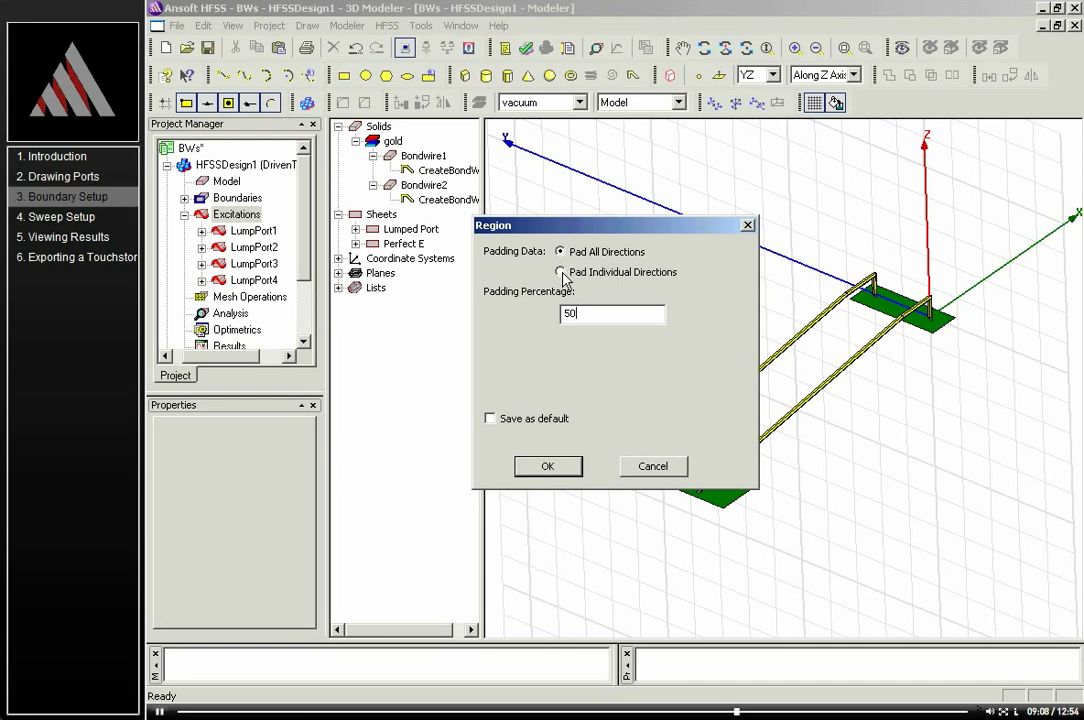
click(548, 467)
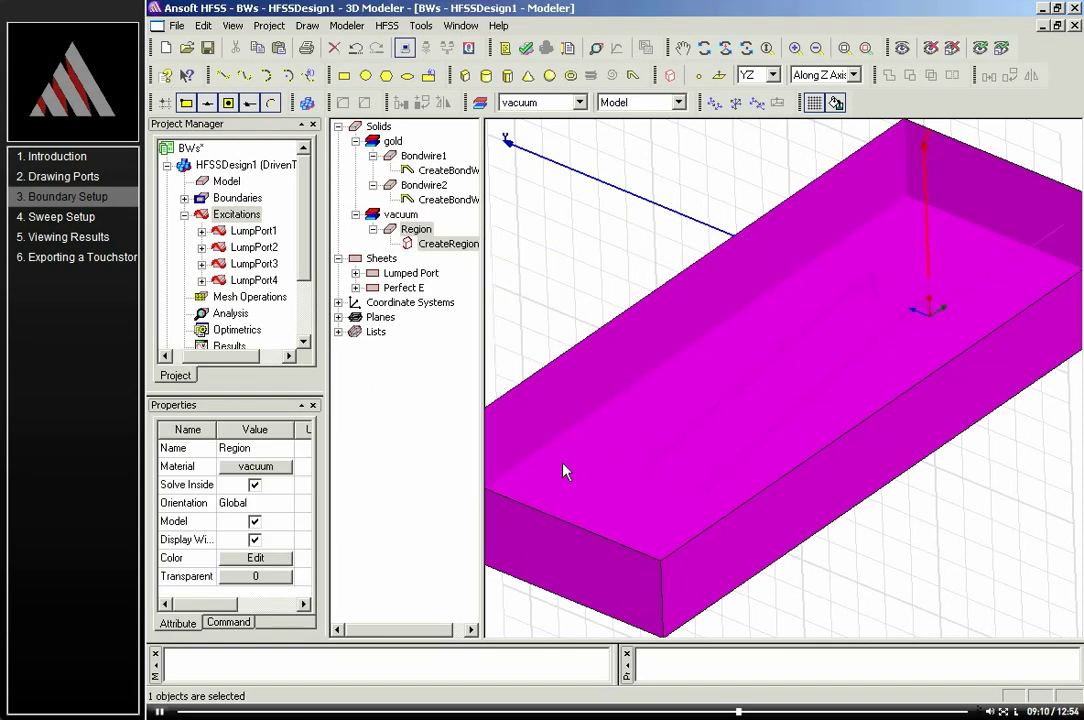
click(573, 290)
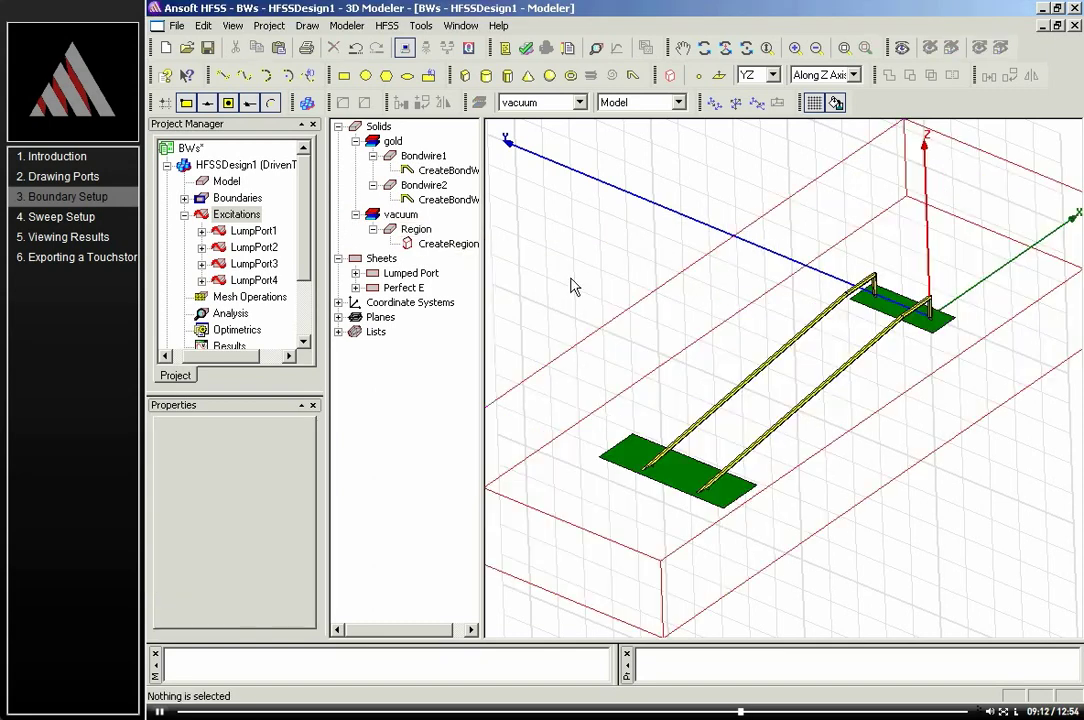
click(648, 350)
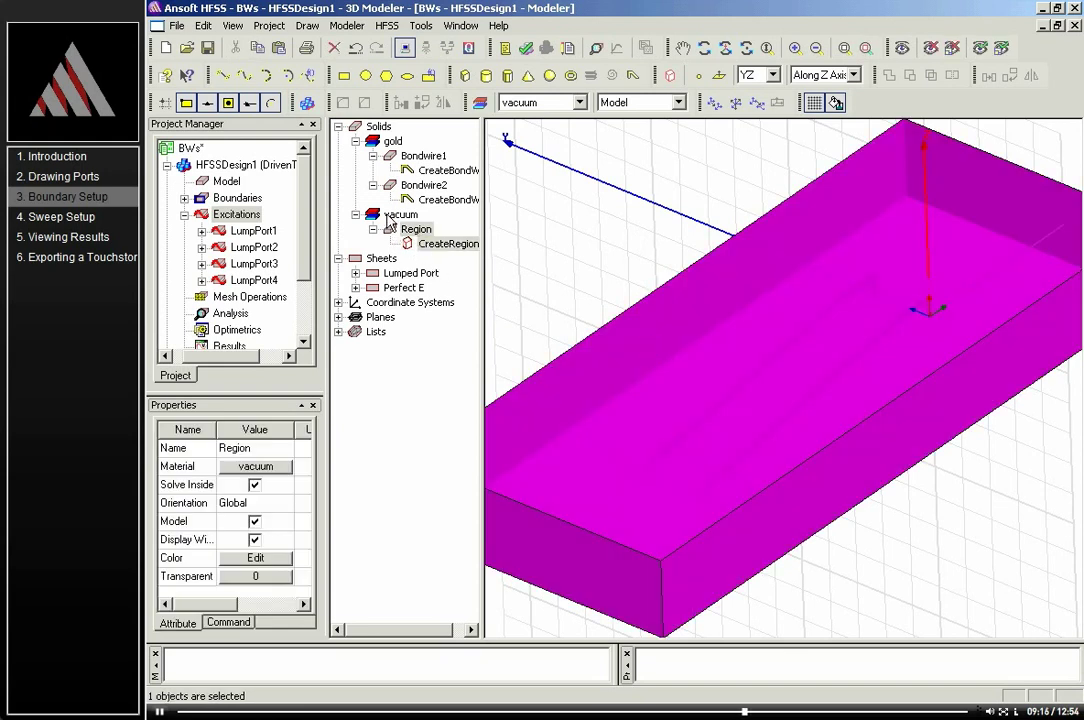
click(568, 276)
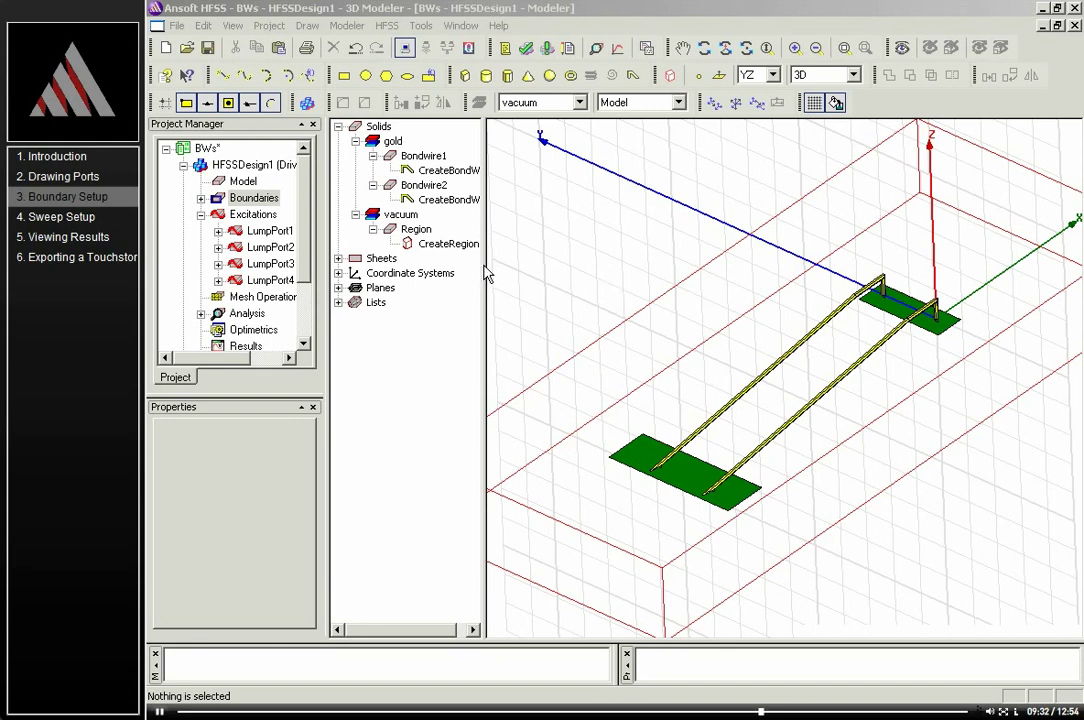
Assign a radiation boundary named Rad1 to the vacuum region, leaving the advanced options off
click(578, 383)
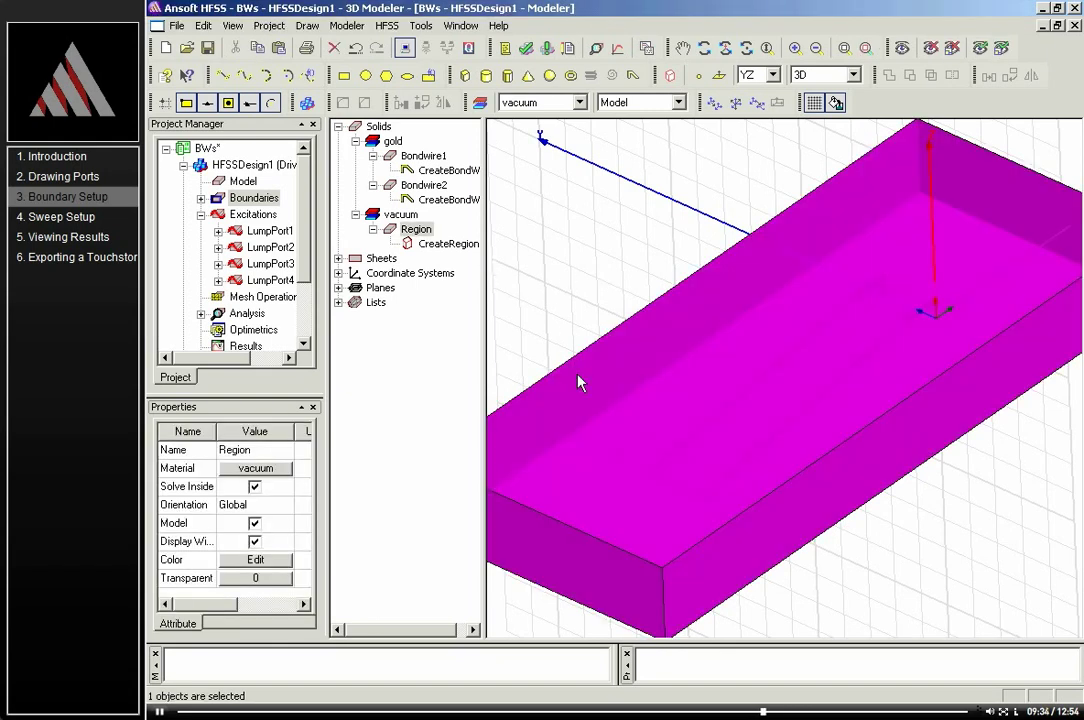
right_click(569, 301)
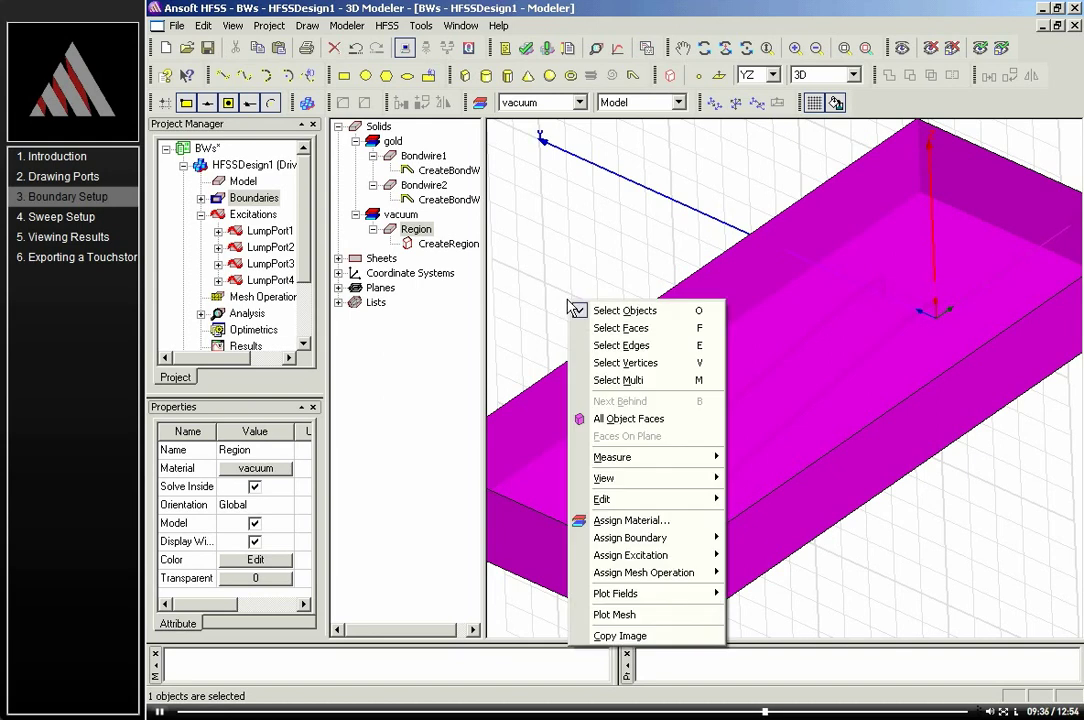
mouse_move(660, 540)
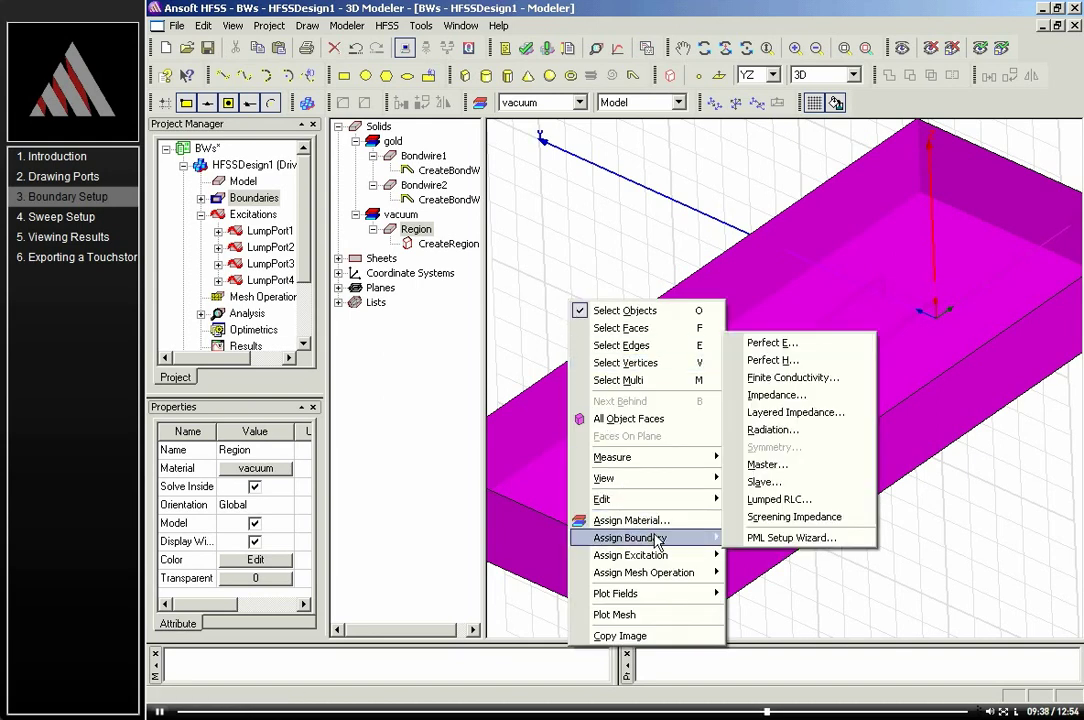
click(779, 438)
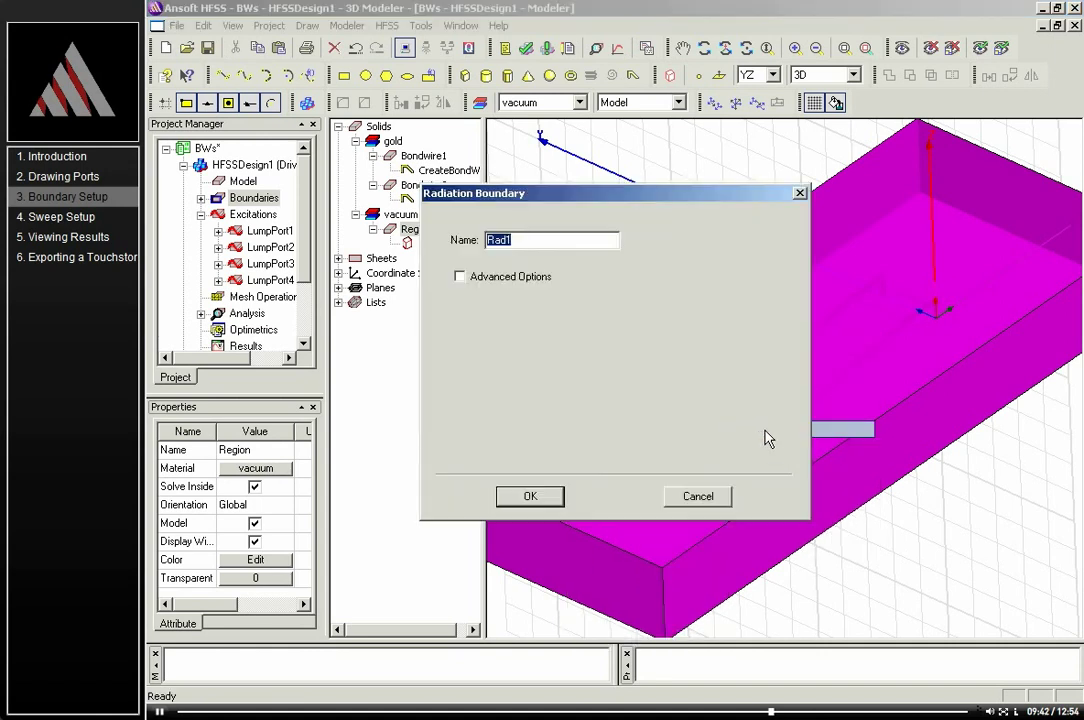
click(531, 497)
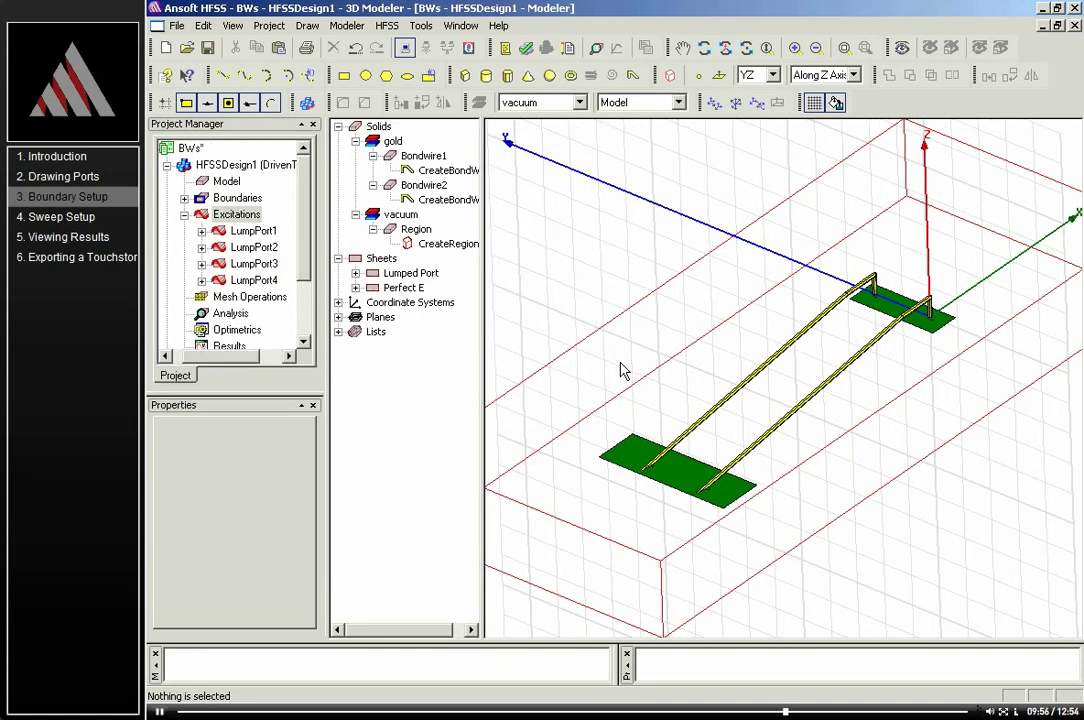
Hide the vacuum region so that only the bondwires and sheets are displayed
click(623, 350)
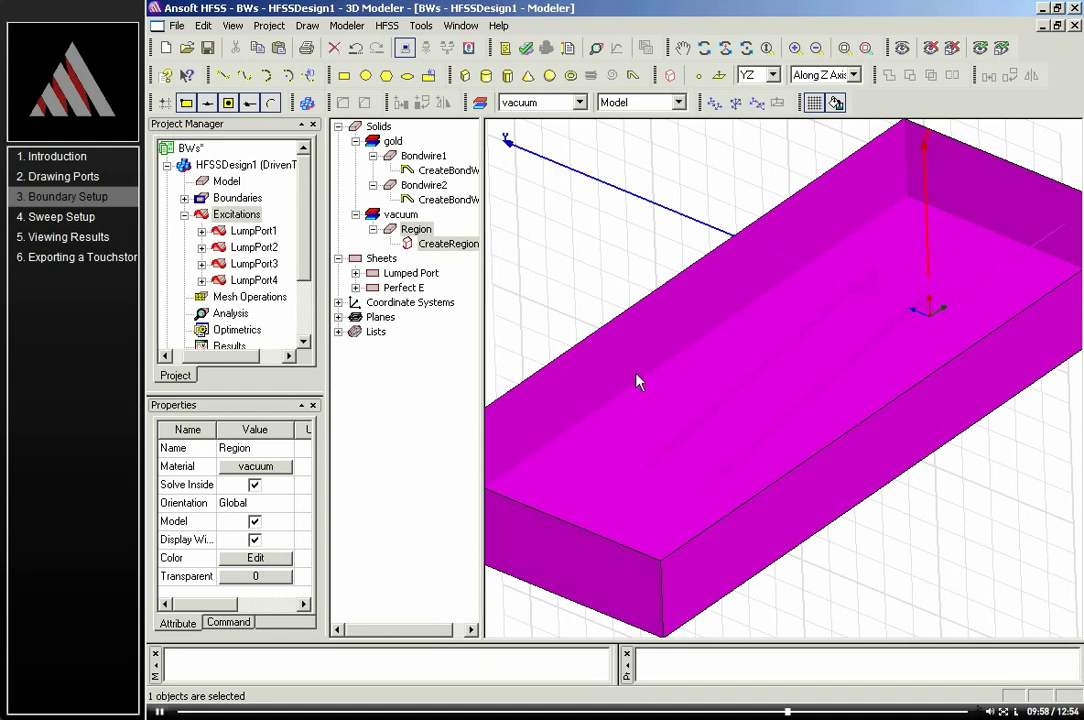
click(931, 49)
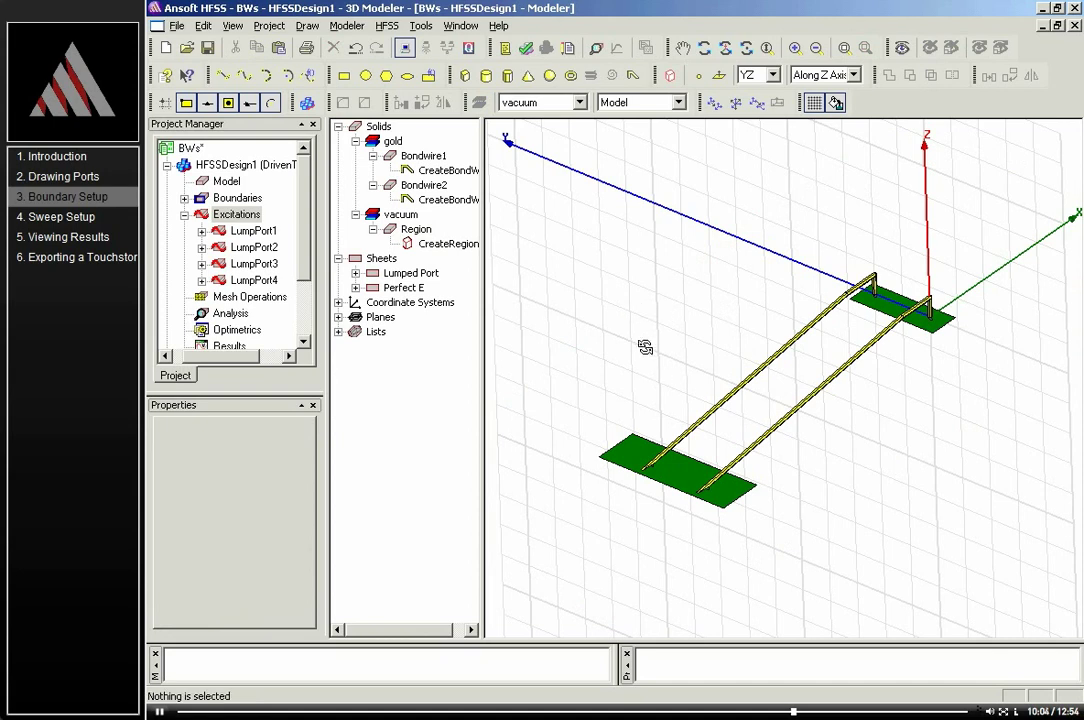
drag(645, 347, 542, 353)
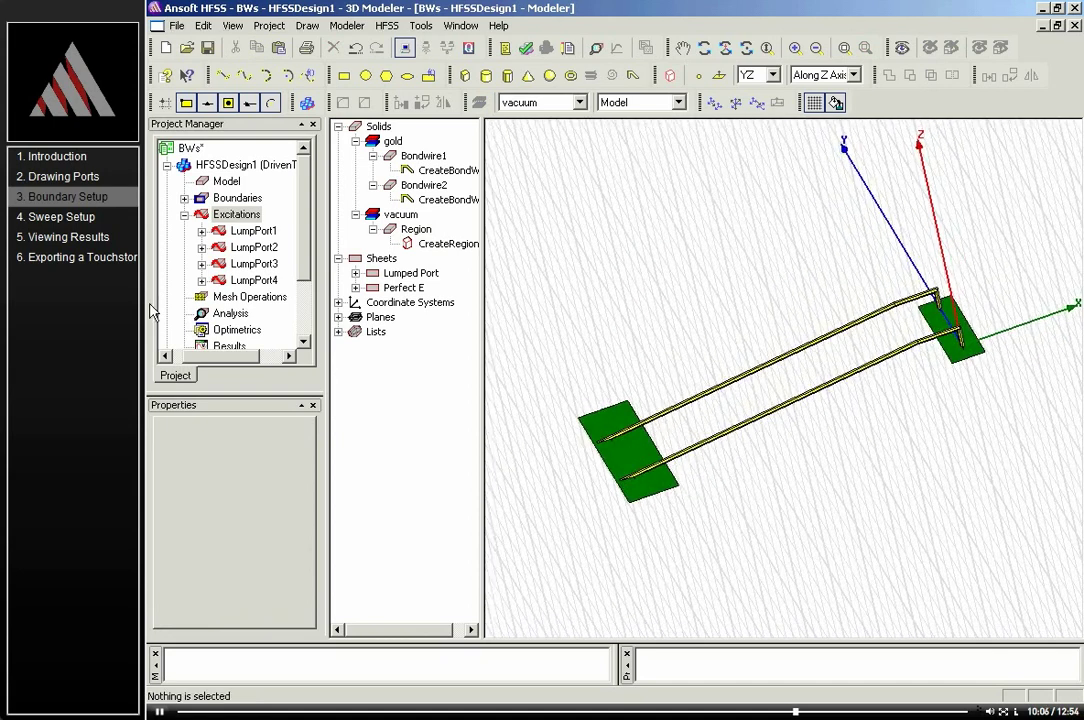
Add solution setup Setup1 with a 5 GHz solution frequency, keeping 6 maximum passes and a maximum Delta S of 0.02
scroll(300, 285, down, 1)
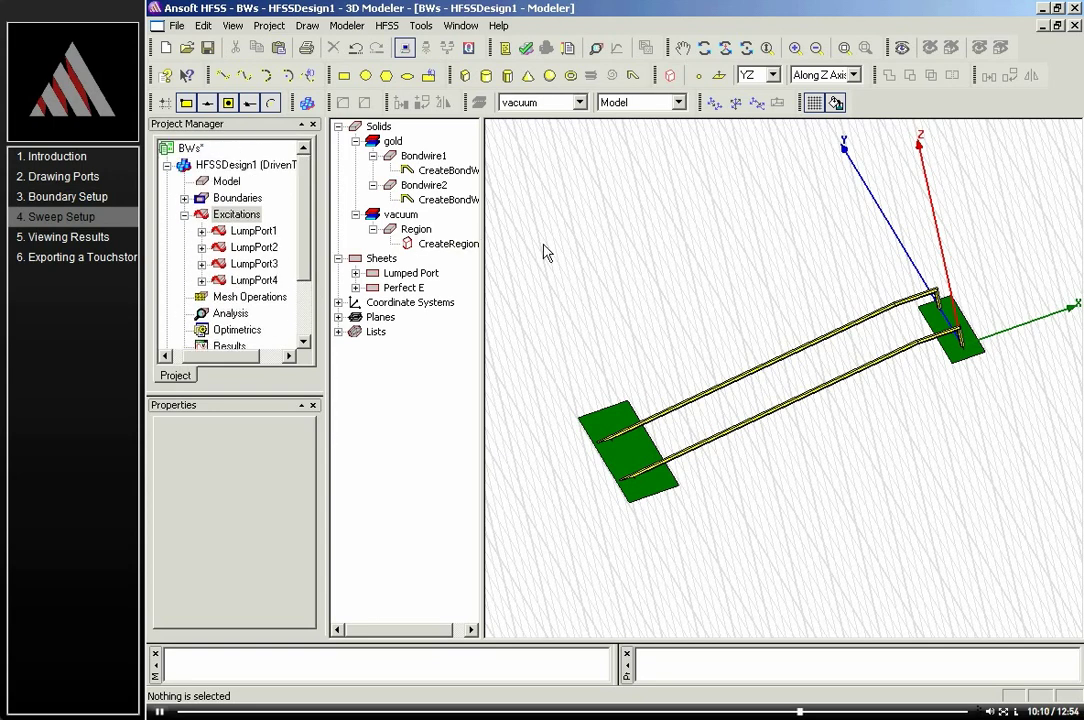
scroll(305, 255, down, 1)
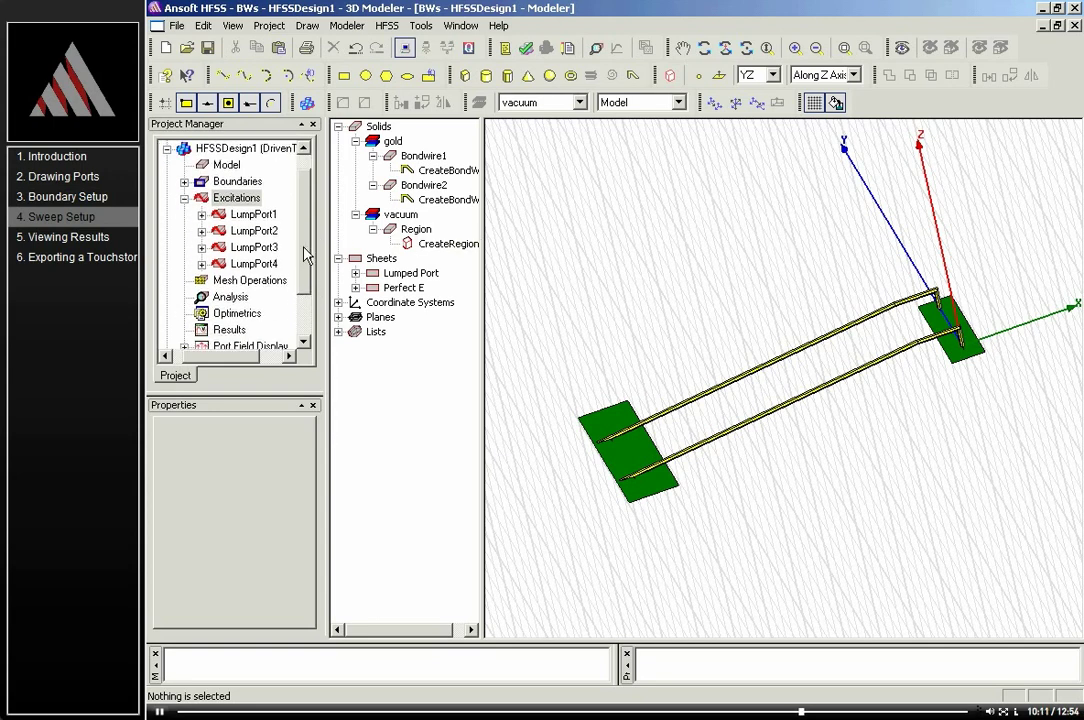
click(206, 298)
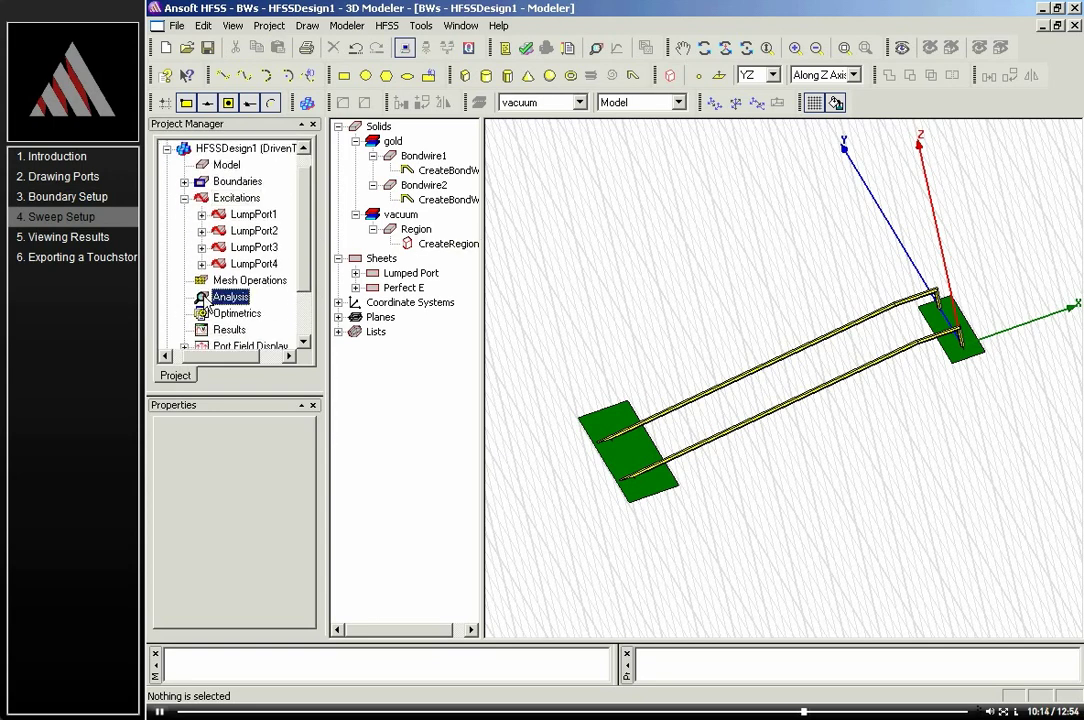
right_click(206, 300)
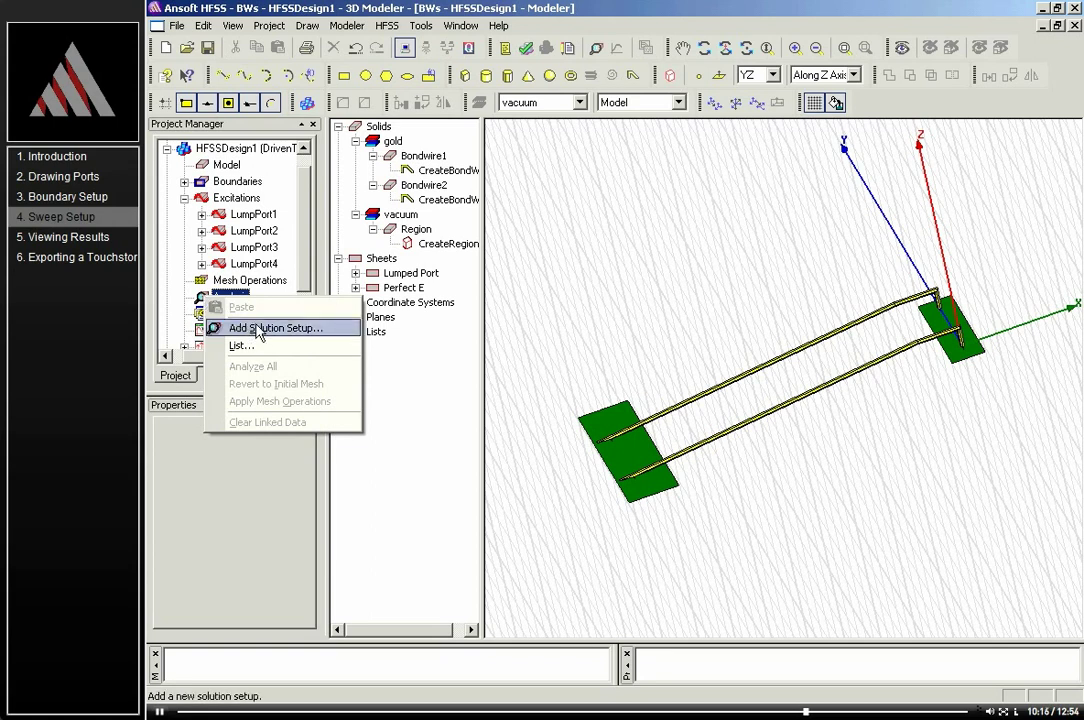
click(225, 328)
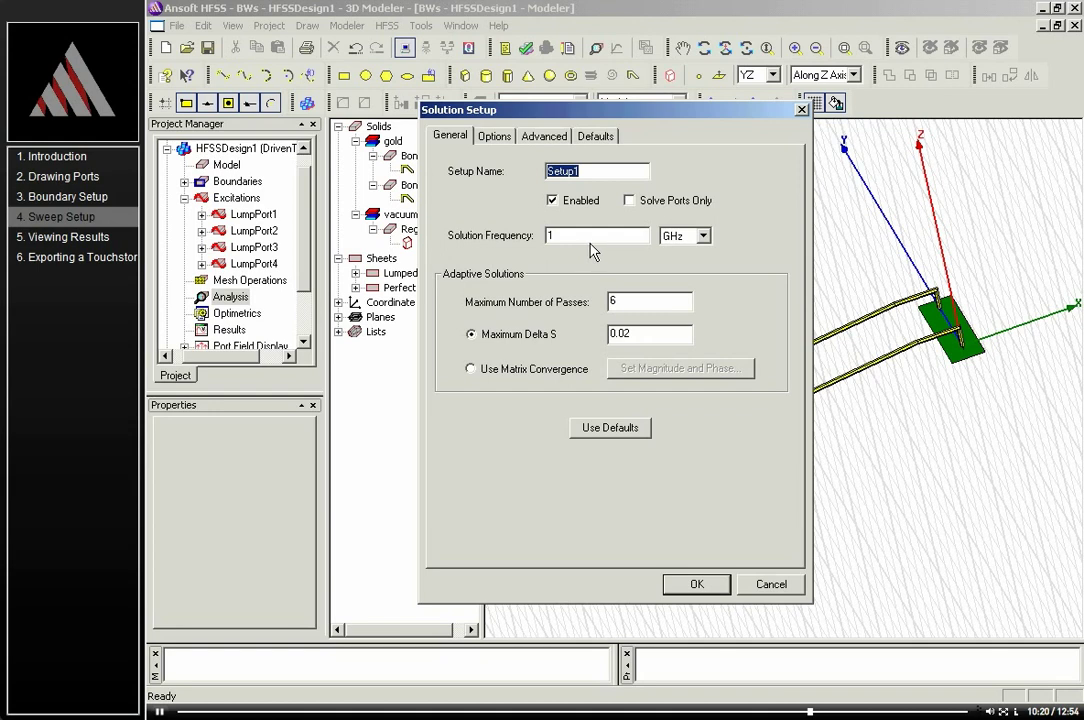
click(549, 235)
text(5)
click(493, 137)
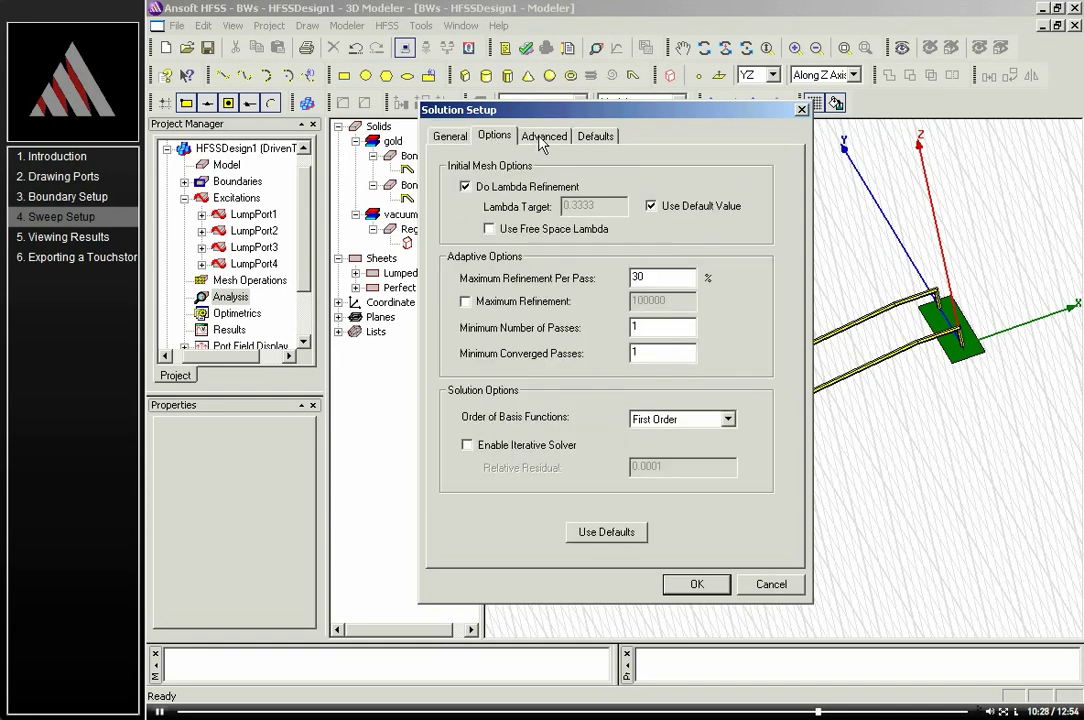
click(535, 140)
click(496, 138)
click(451, 137)
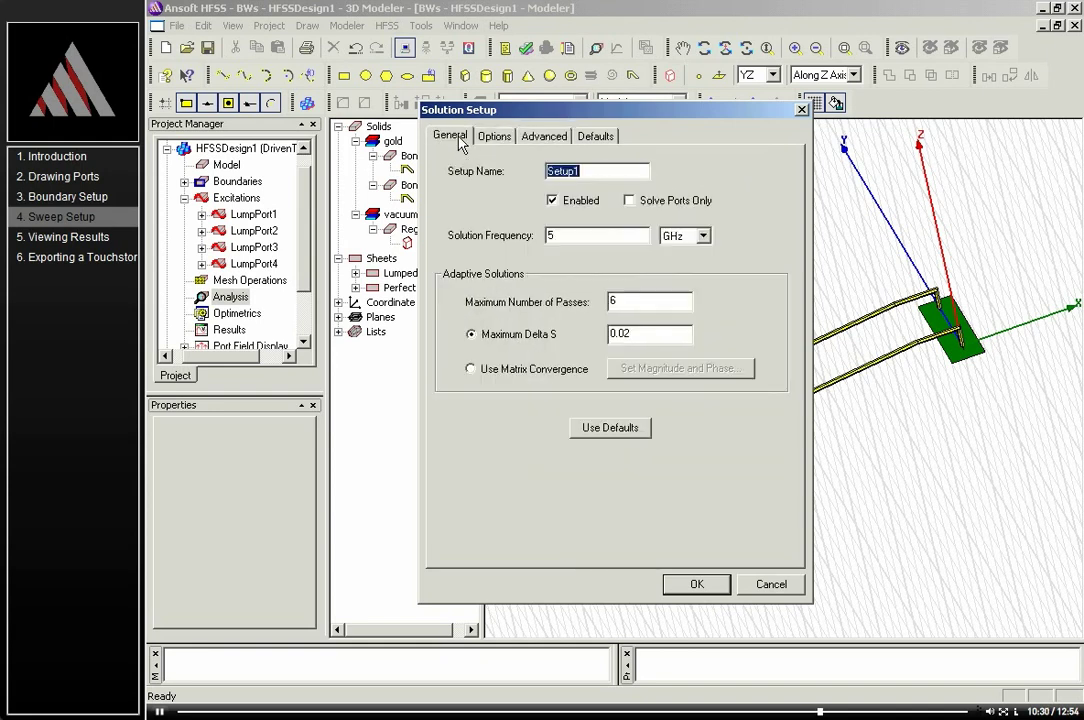
click(716, 586)
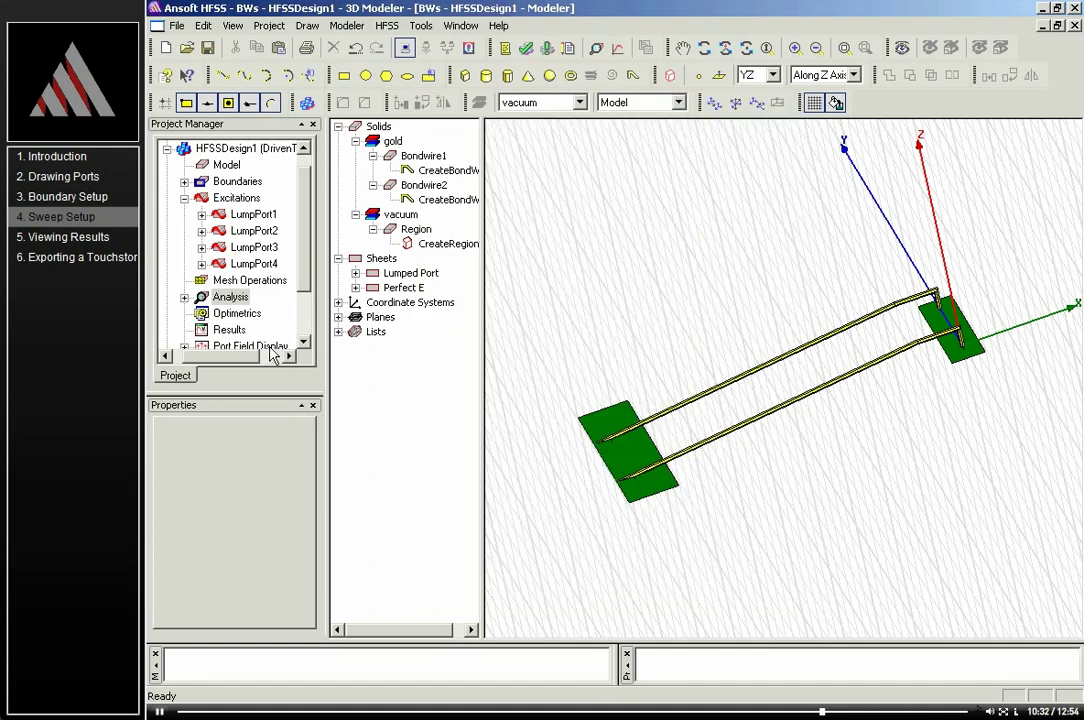
Add a frequency sweep named Sweep1 to Setup1 and make it an Interpolating sweep
click(184, 298)
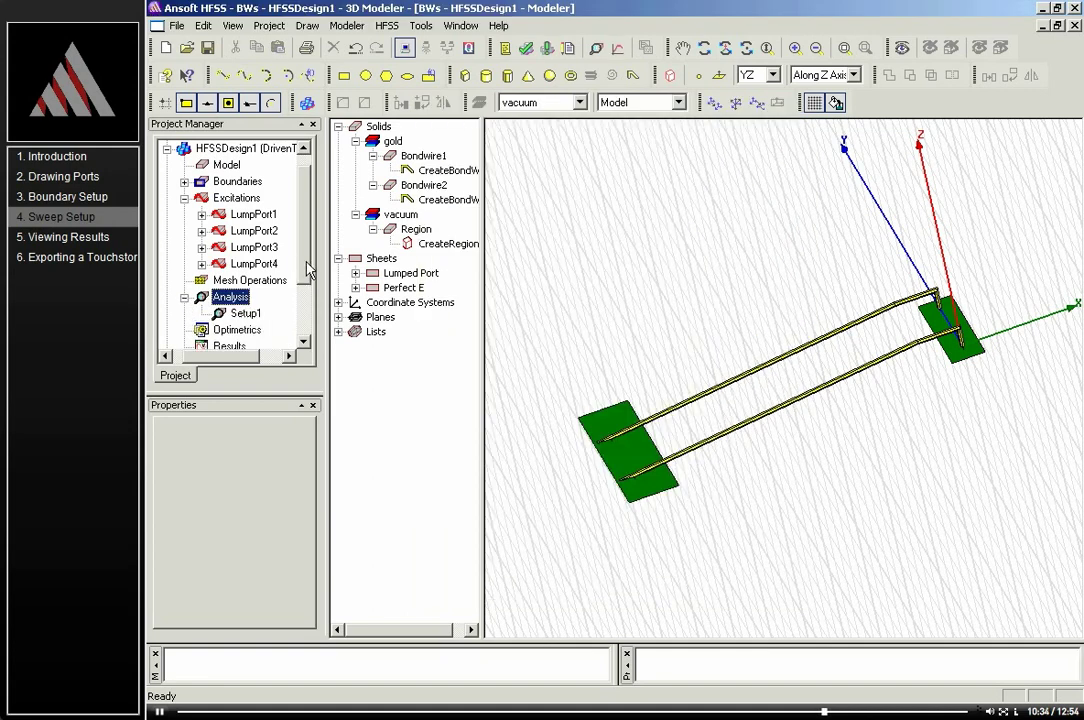
scroll(309, 295, down, 1)
click(222, 264)
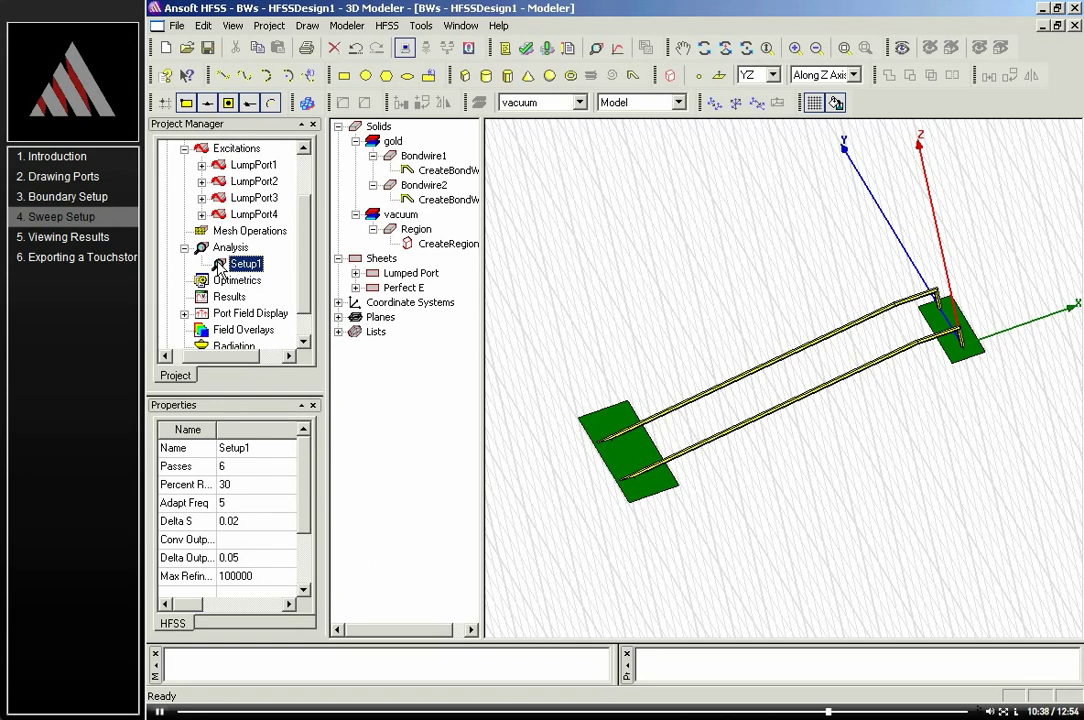
right_click(220, 266)
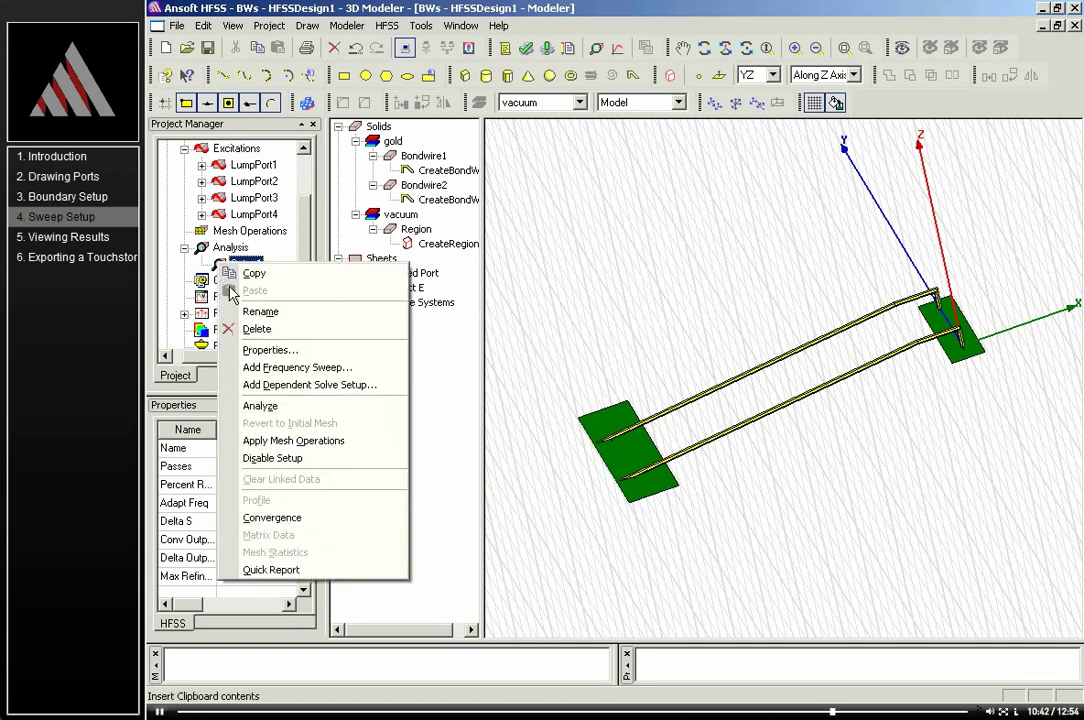
click(308, 369)
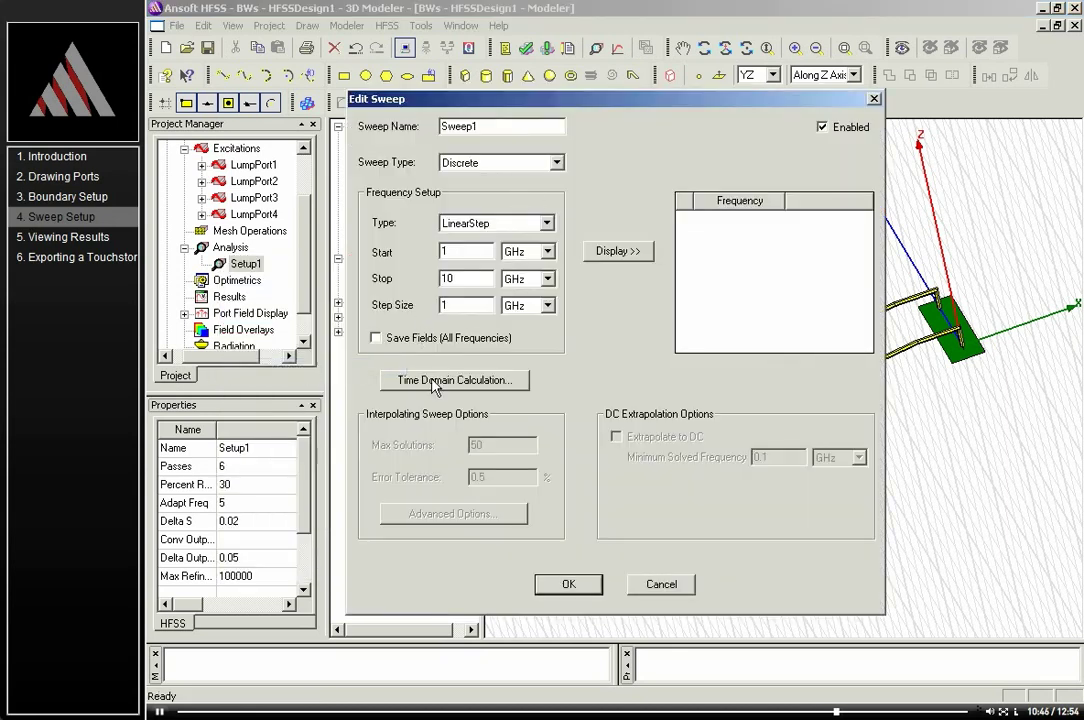
click(557, 165)
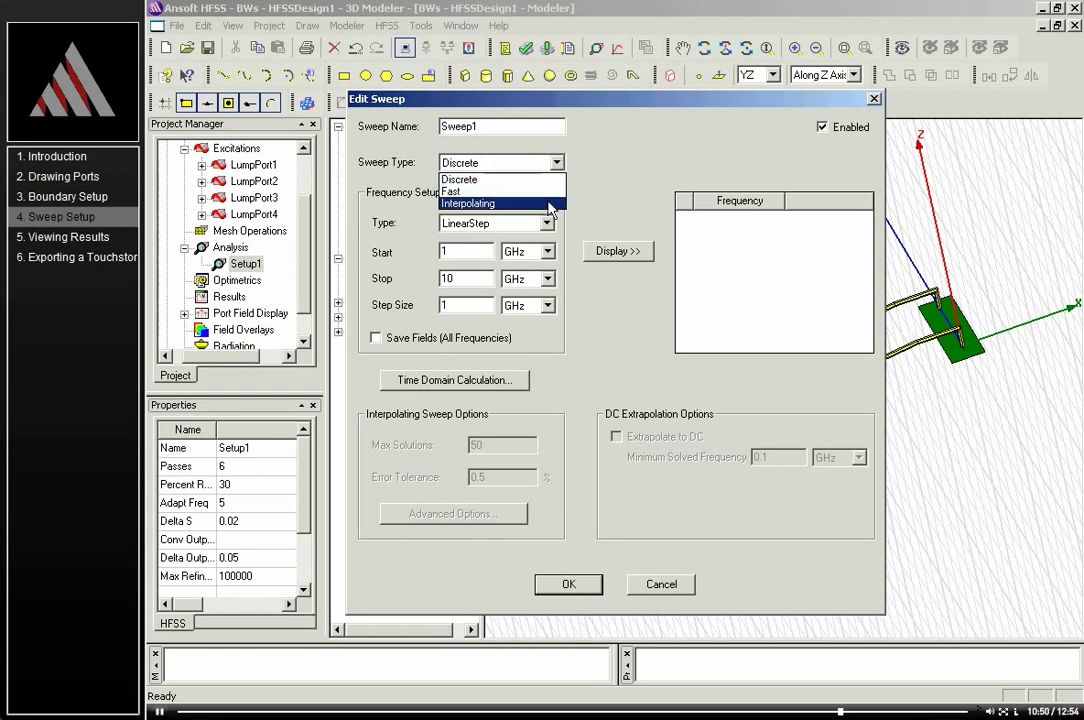
click(550, 204)
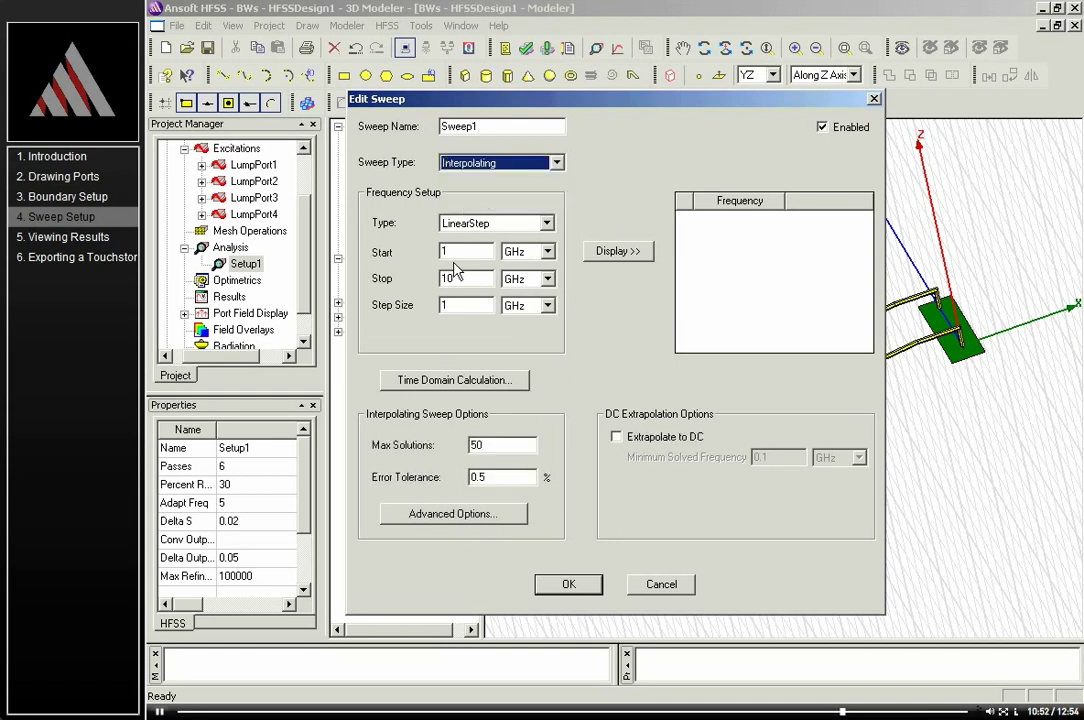
Set the linear-step sweep to run from 0 GHz to 5 GHz in 100 MHz steps
drag(461, 251, 443, 251)
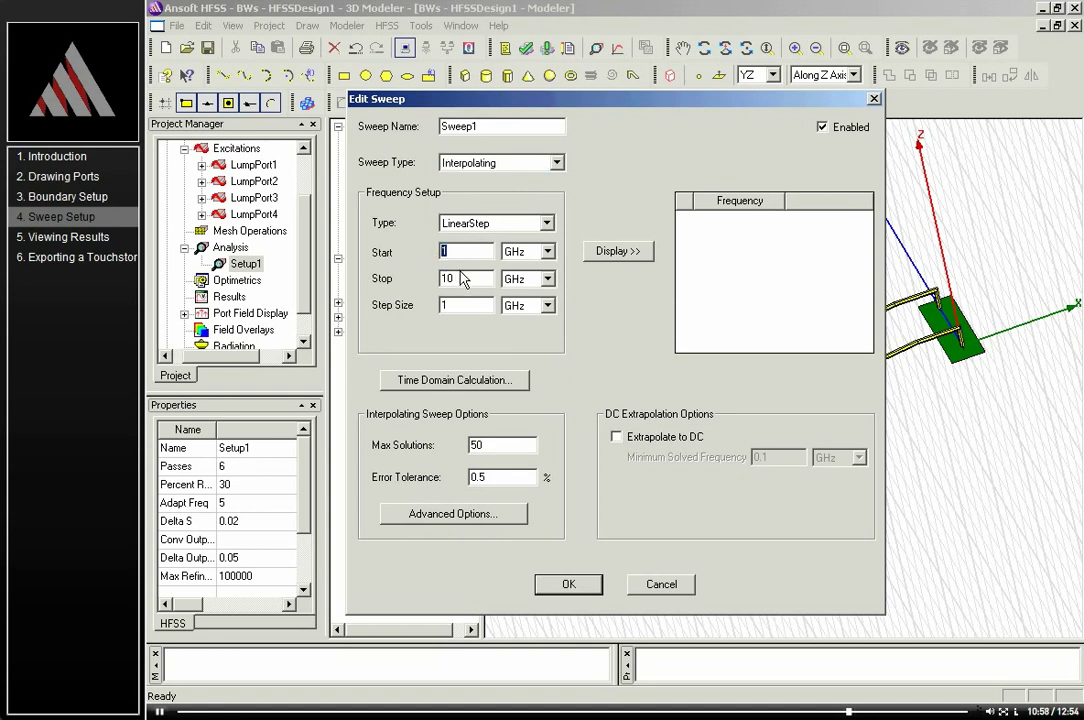
drag(463, 280, 422, 288)
text(5)
click(464, 307)
text(00)
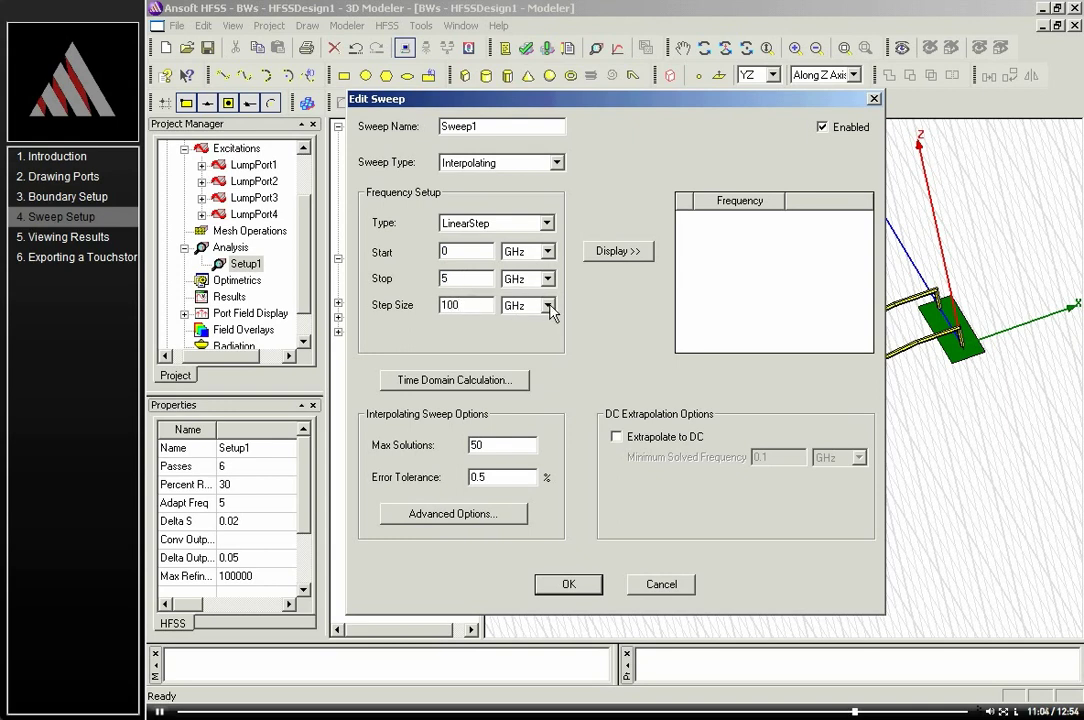
click(547, 305)
click(533, 359)
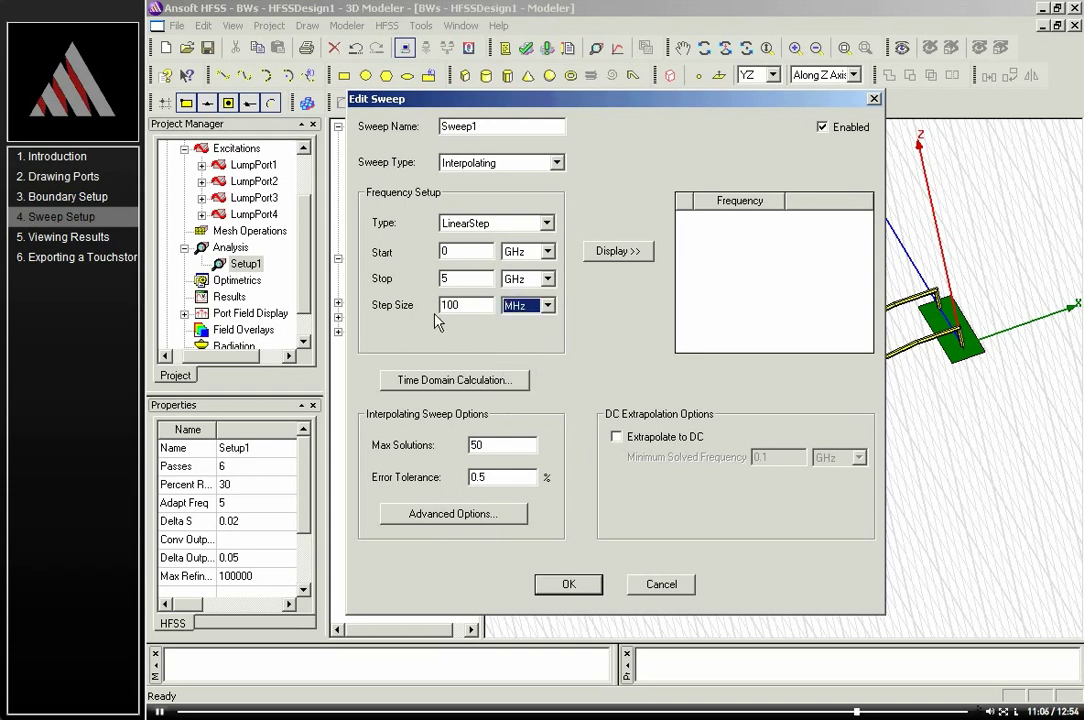
Enable extrapolation to DC with a 0.1 GHz minimum solved frequency, list the sweep frequencies, and accept the sweep
click(616, 435)
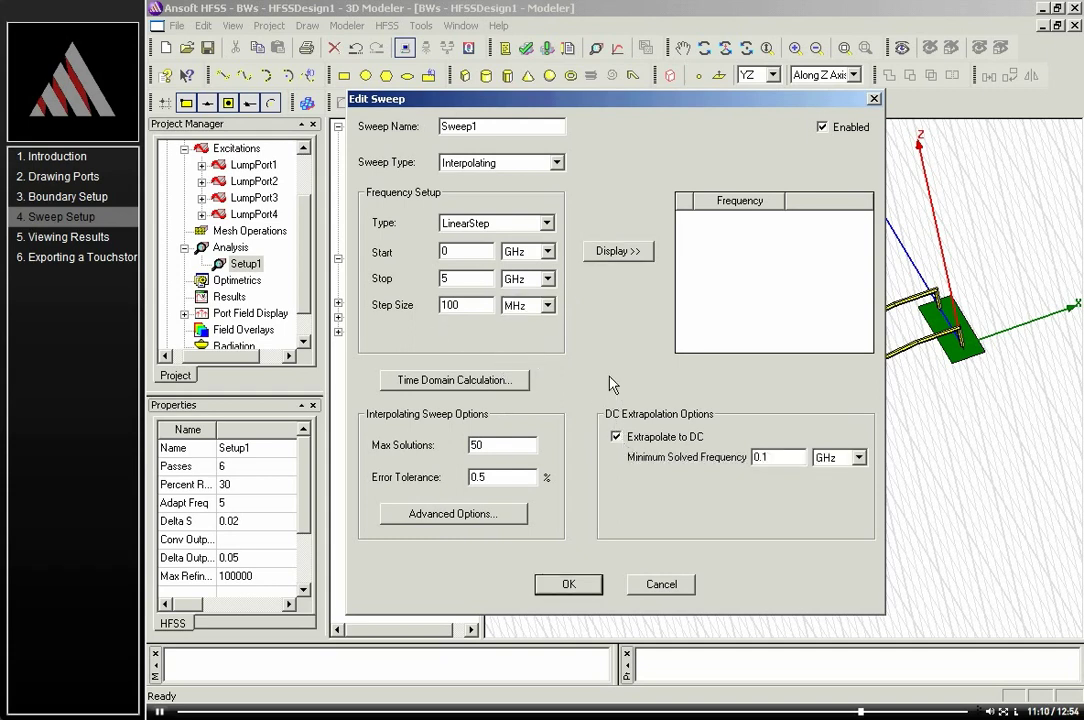
click(601, 255)
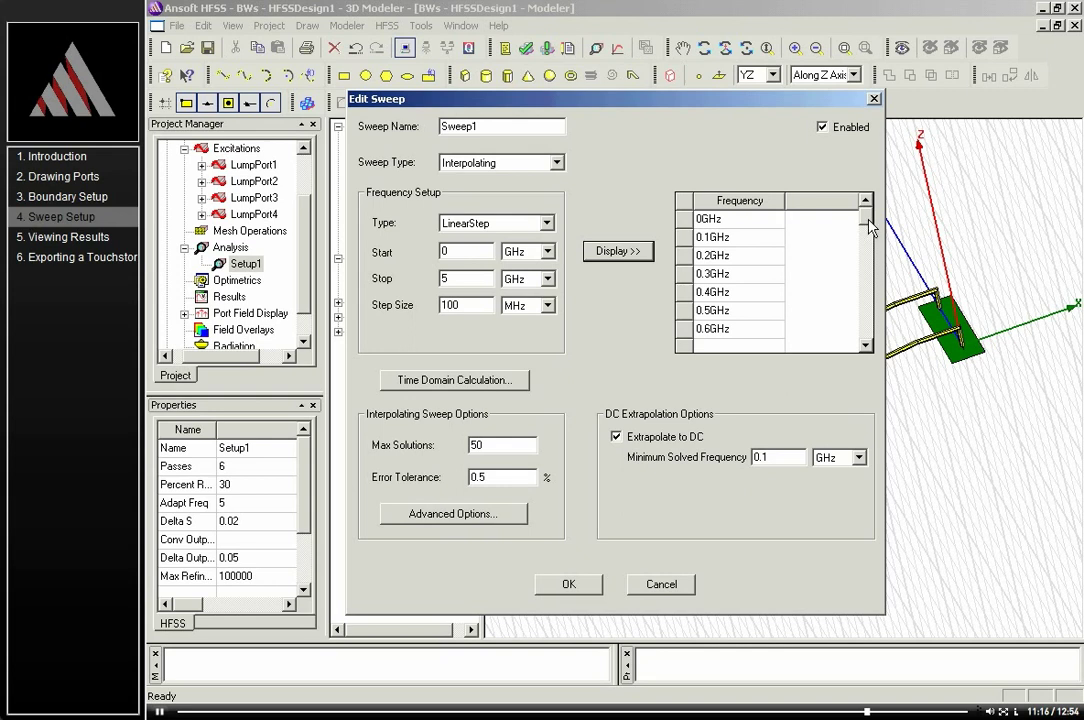
drag(866, 210, 893, 345)
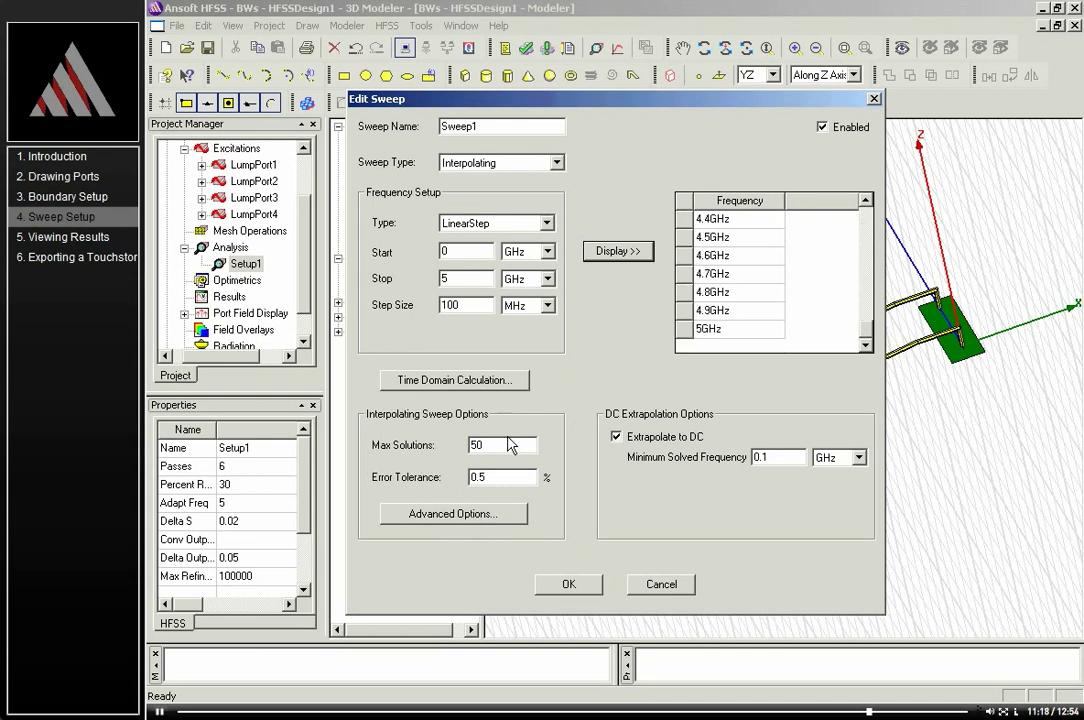
click(578, 588)
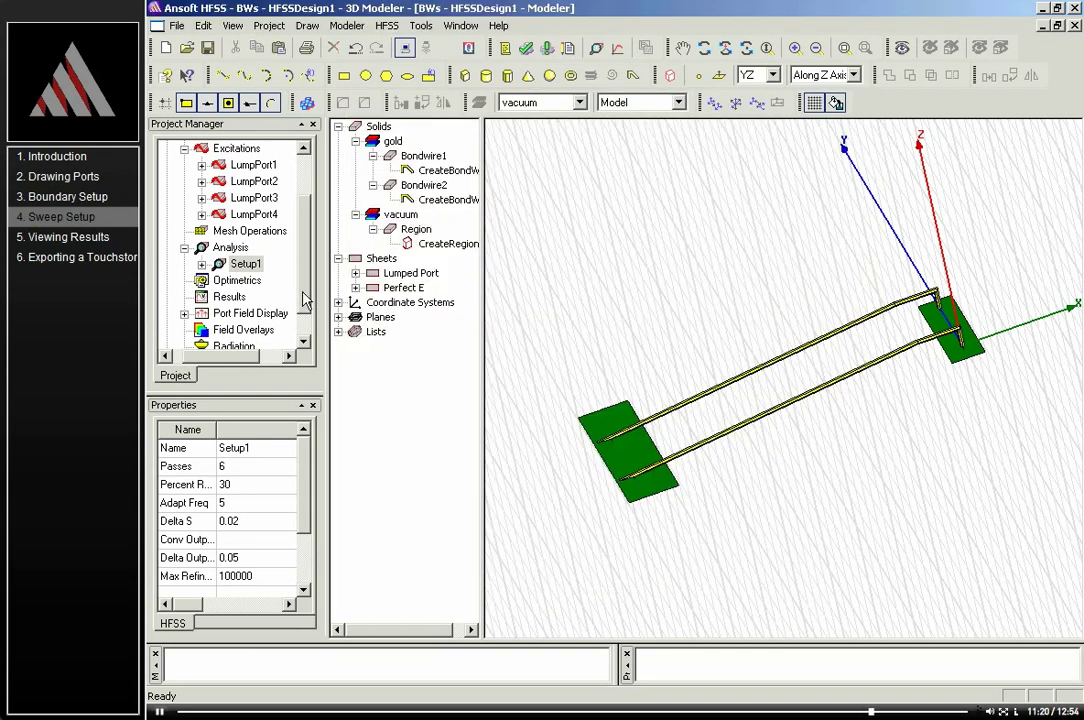
Validate the bondwire design and run the analysis
scroll(305, 300, down, 1)
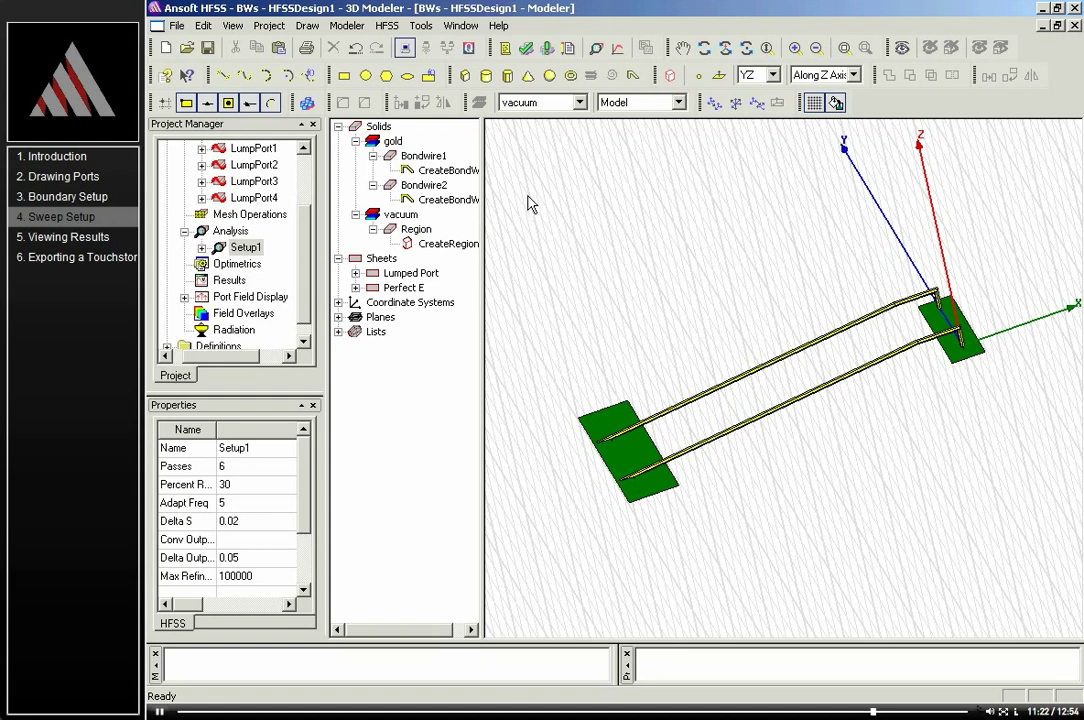
click(524, 50)
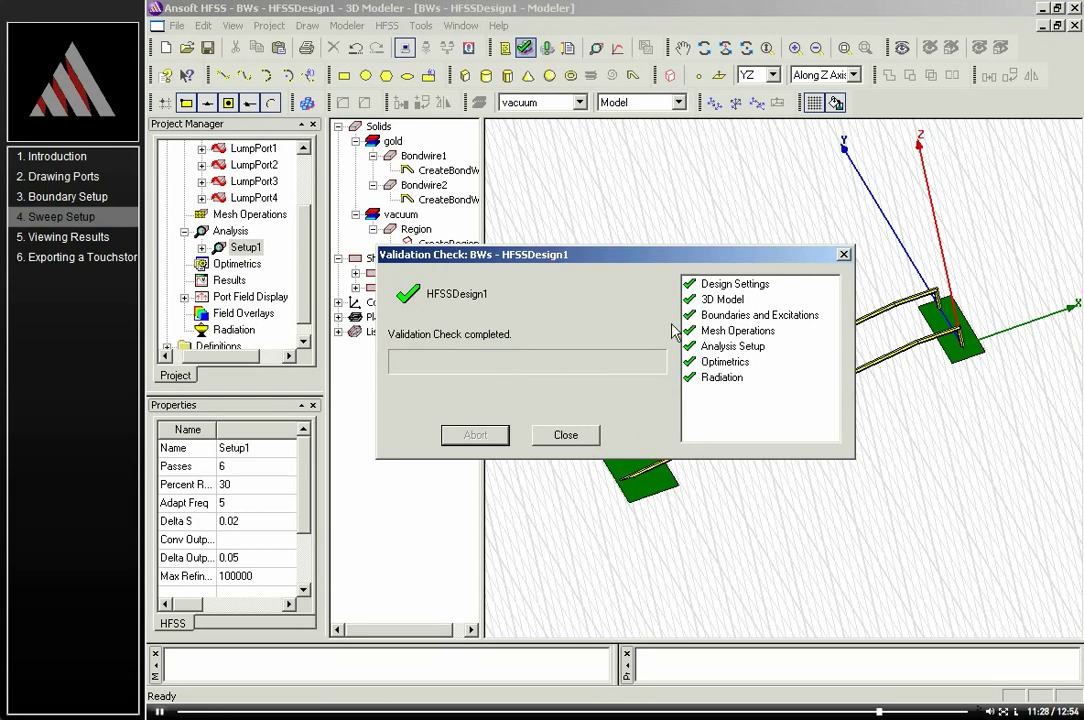
click(566, 436)
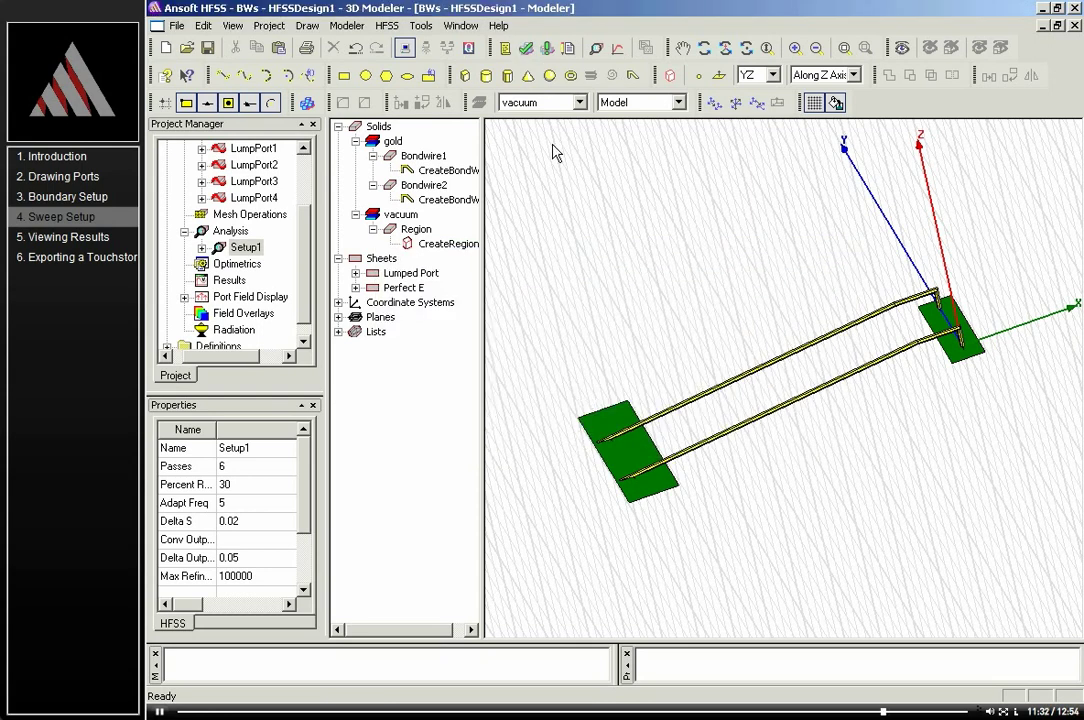
click(549, 50)
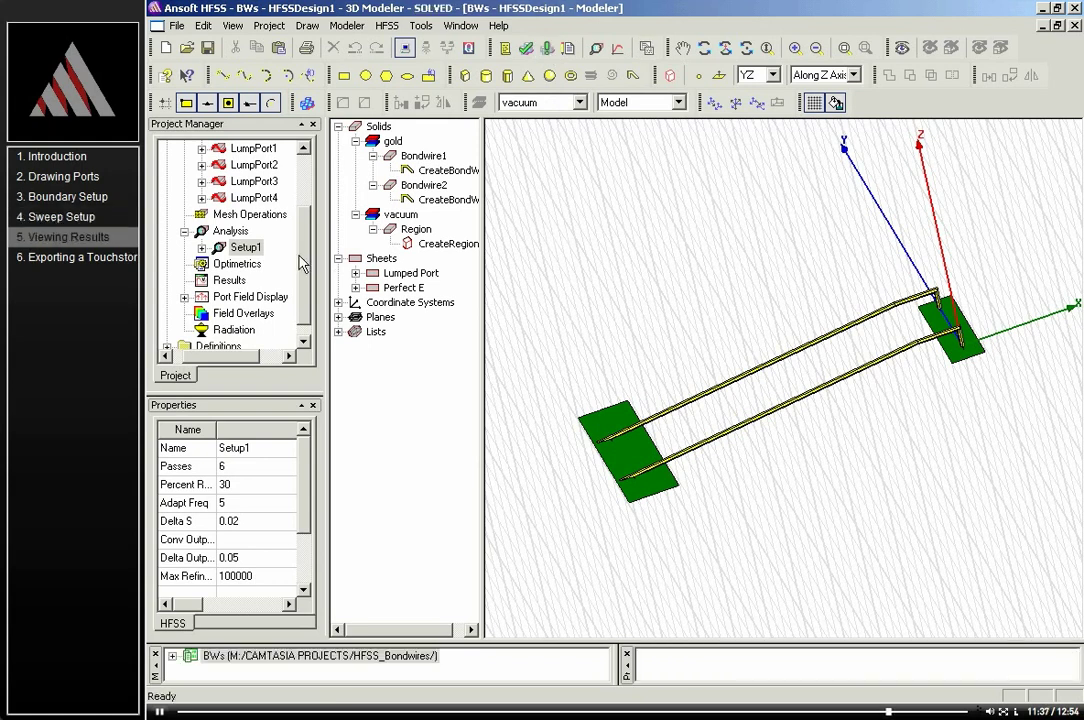
Create a rectangular terminal solution plot of dB(St(Rectangle3_T1,Rectangle3_T1)) against frequency for Setup1 : Sweep1
scroll(303, 290, down, 1)
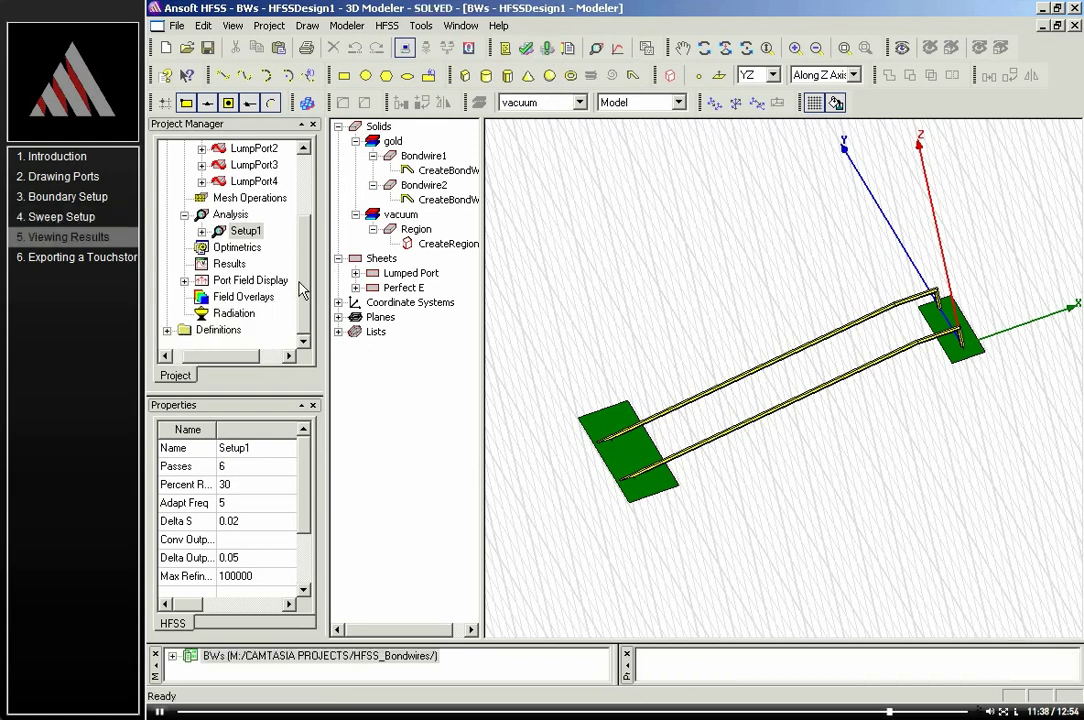
right_click(205, 265)
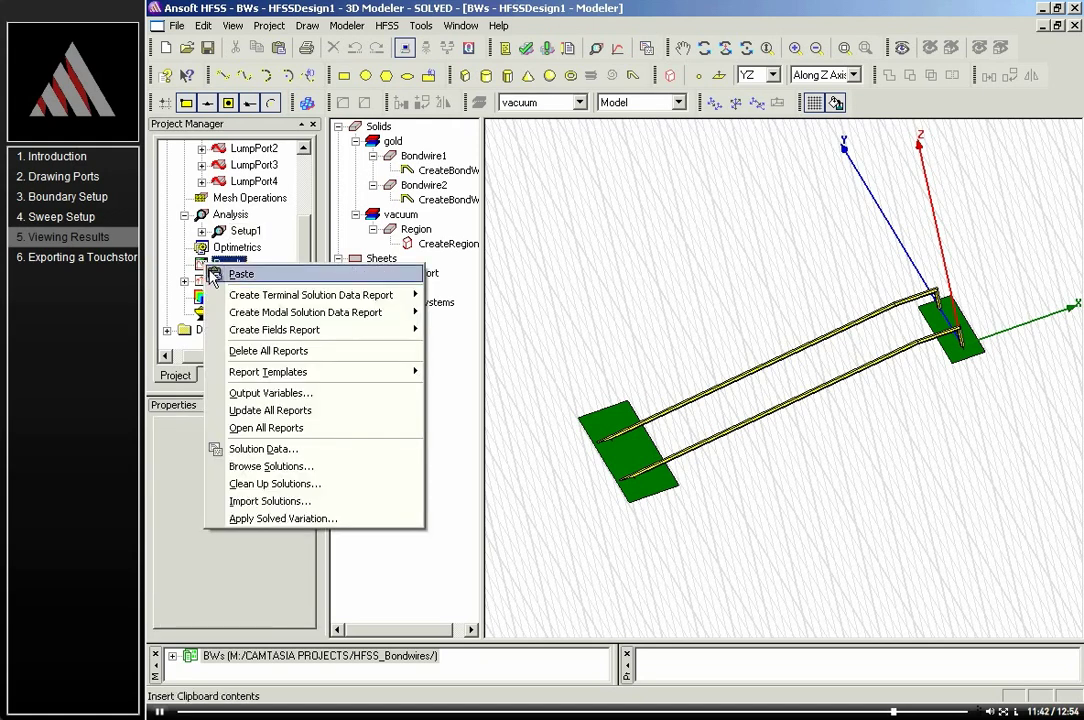
mouse_move(241, 303)
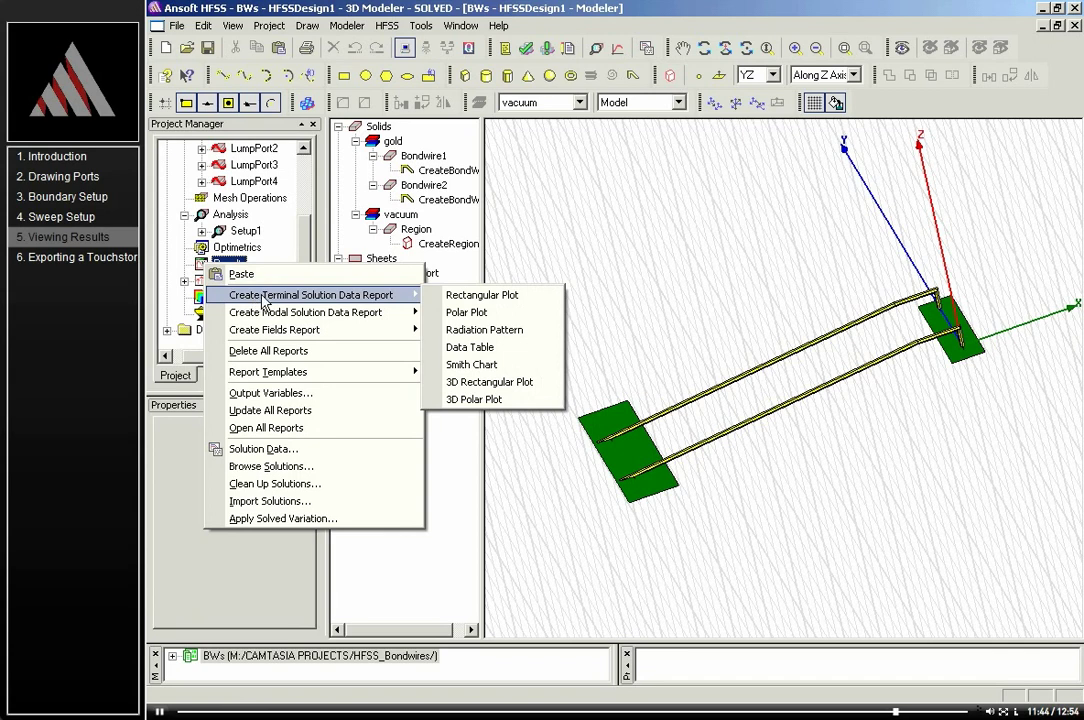
click(478, 304)
drag(496, 369, 530, 215)
mouse_move(772, 512)
mouse_down()
mouse_move(835, 560)
mouse_move(992, 636)
mouse_up()
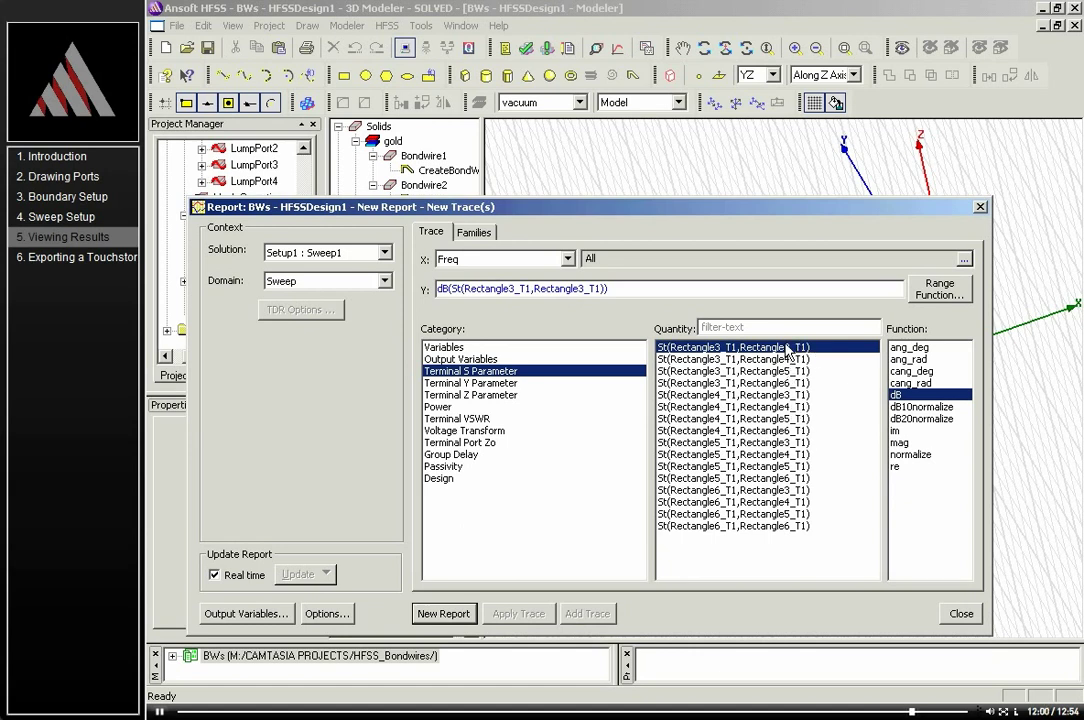
click(445, 614)
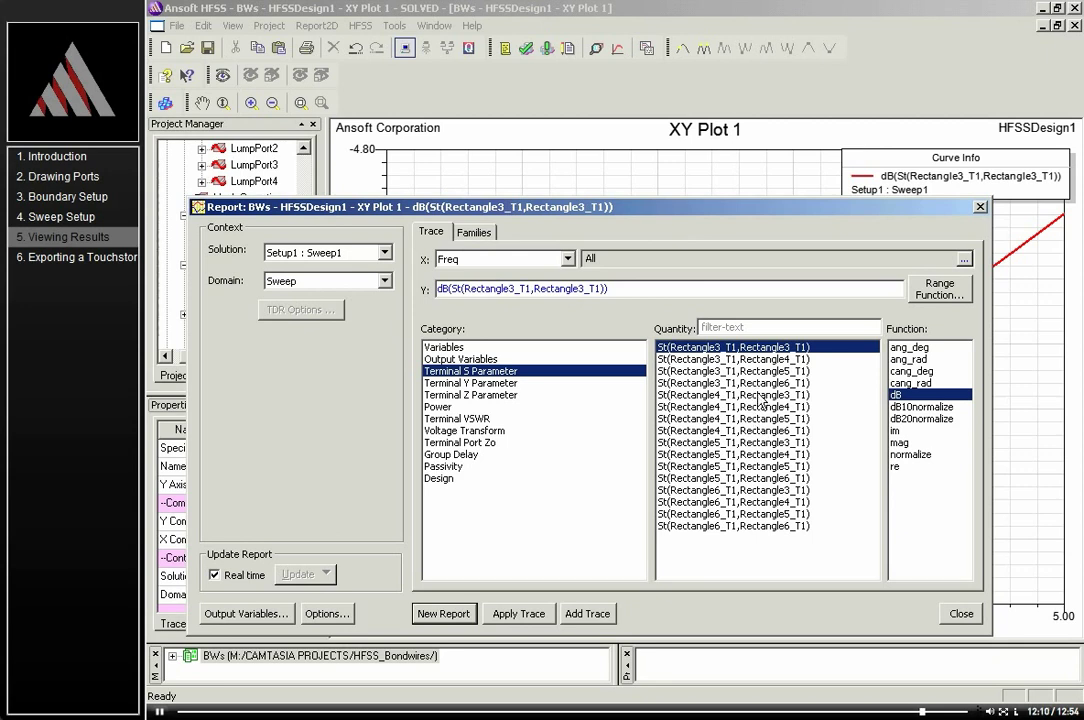
Add the dB(St(Rectangle3_T1,Rectangle5_T1)) trace to the plot and finish the report definition
click(760, 371)
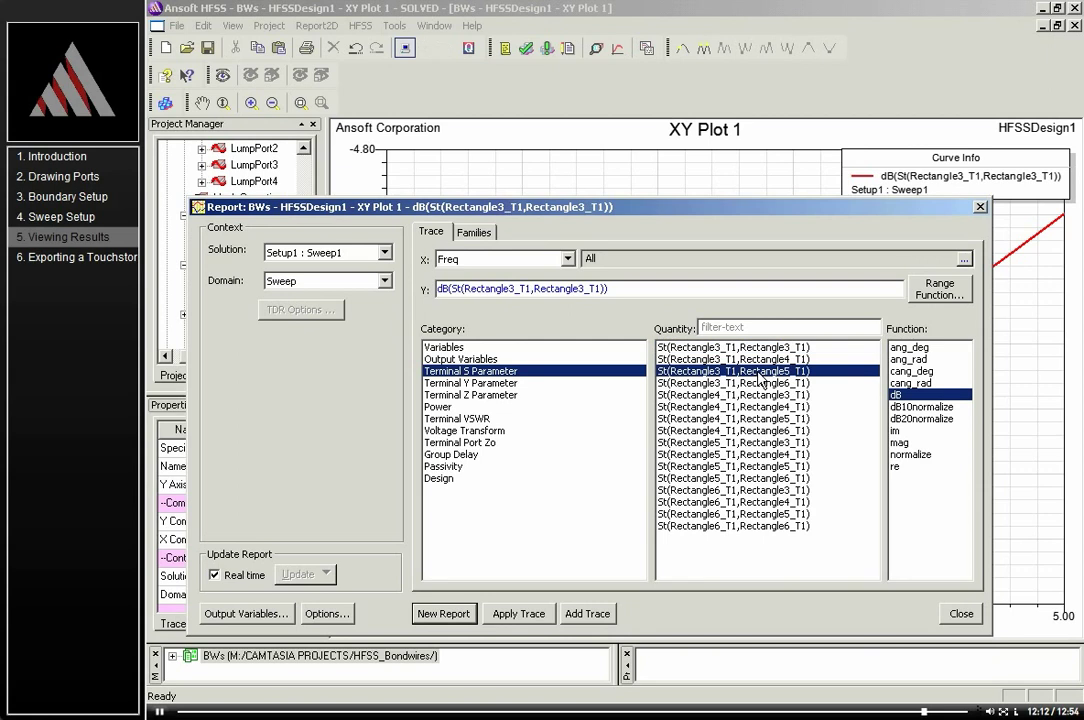
click(579, 615)
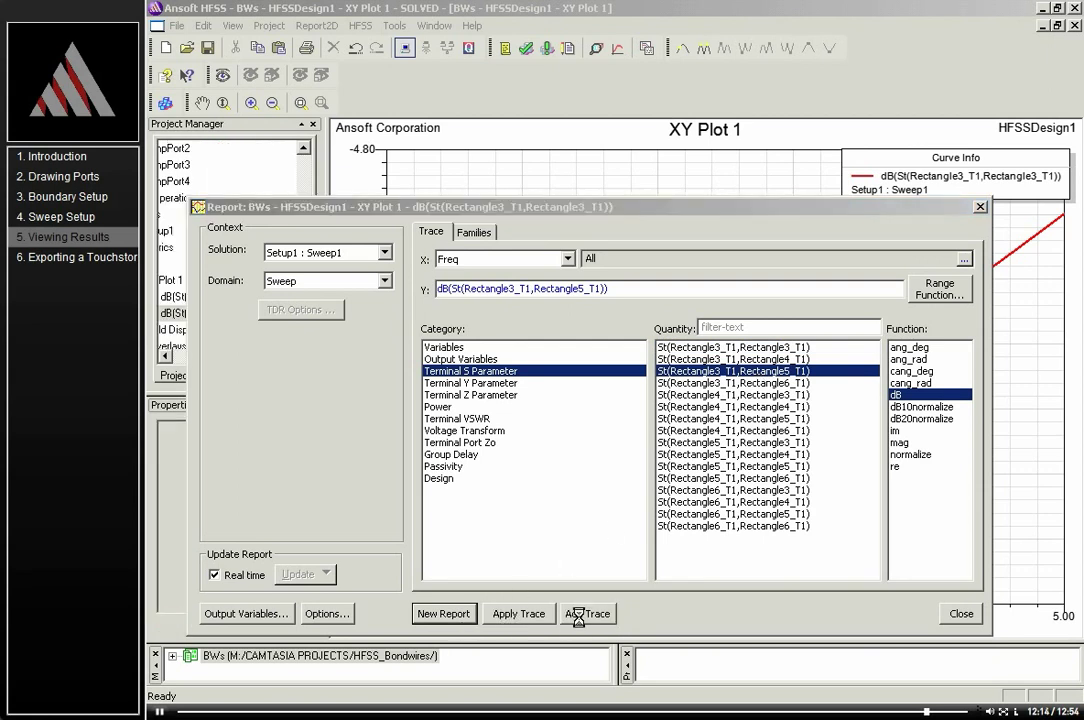
click(960, 615)
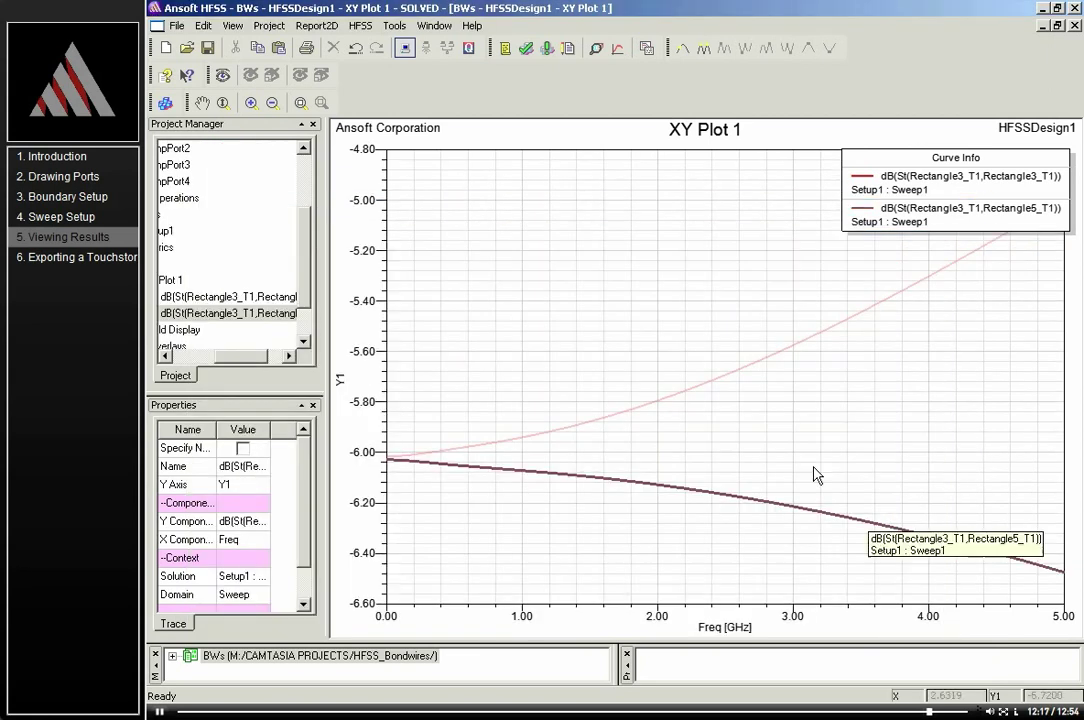
click(502, 308)
alt+shift+drag(572, 237, 573, 249)
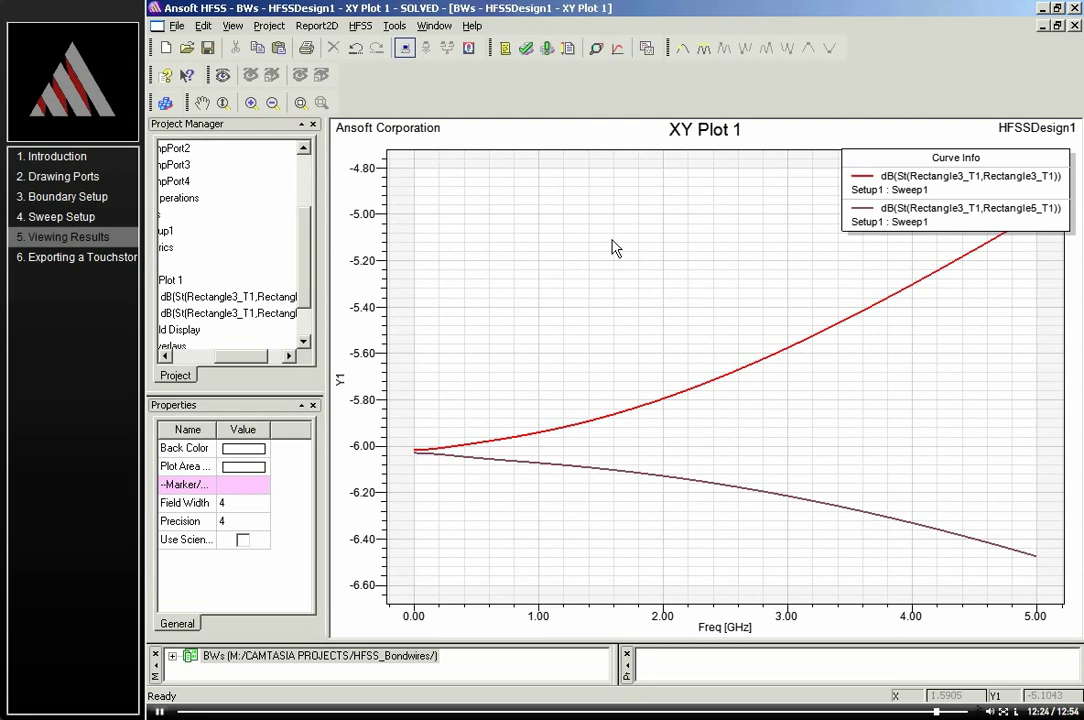
Display Setup1's S-matrix data from Sweep1 for all frequencies
drag(230, 355, 197, 360)
drag(304, 262, 308, 256)
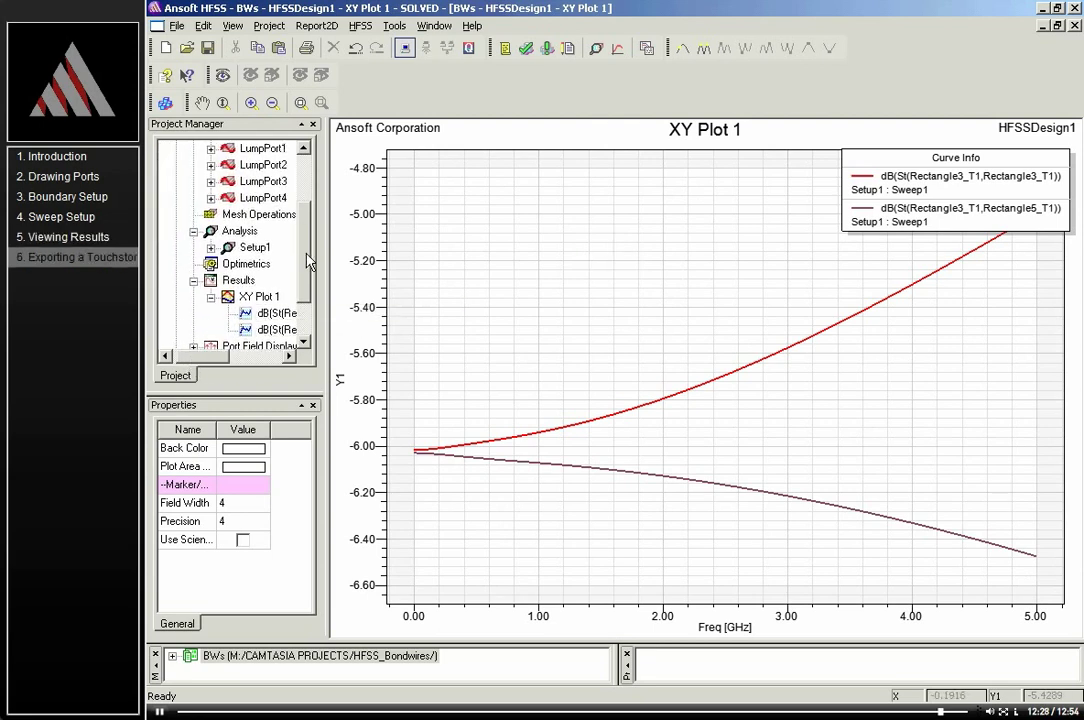
click(211, 248)
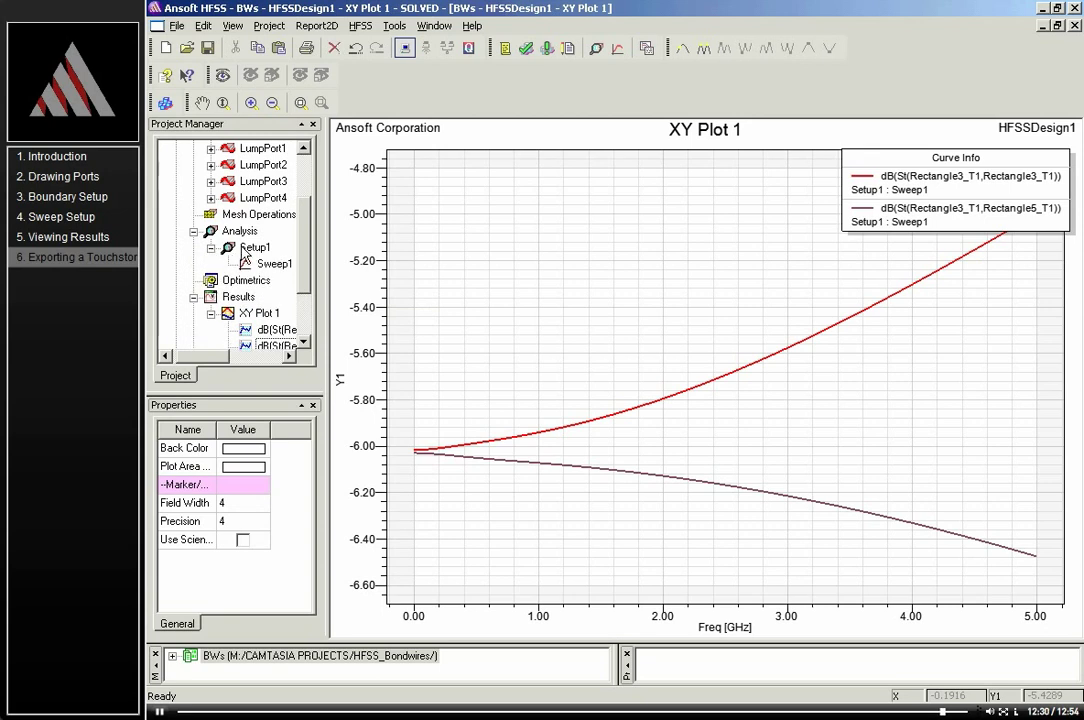
click(247, 265)
right_click(250, 249)
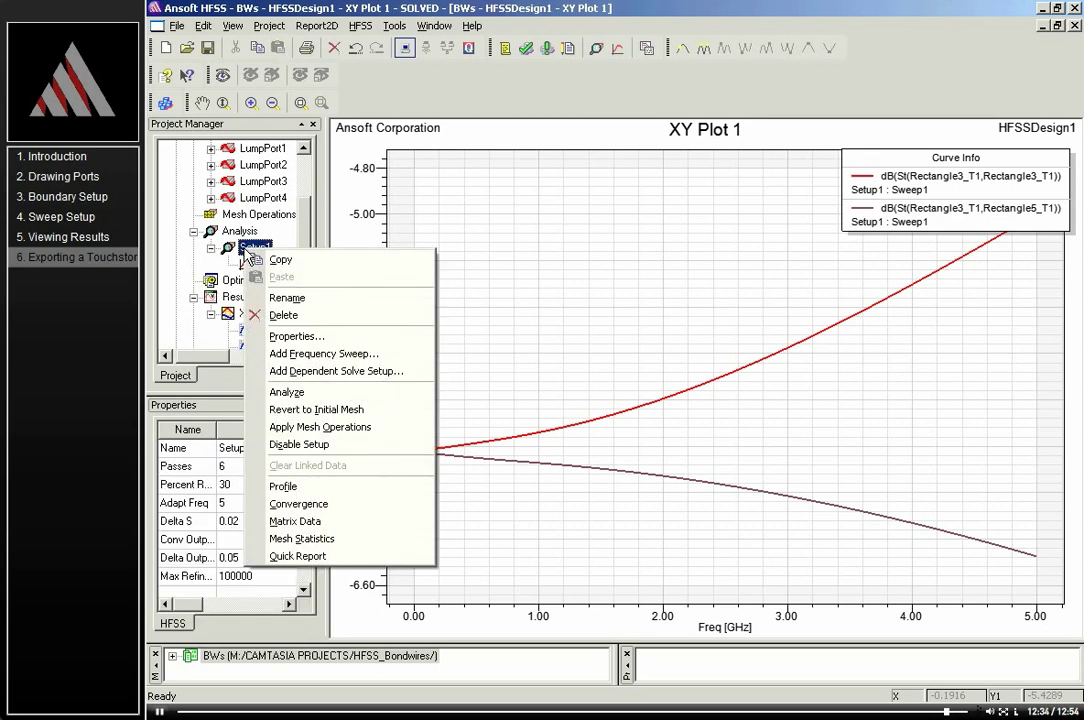
click(330, 522)
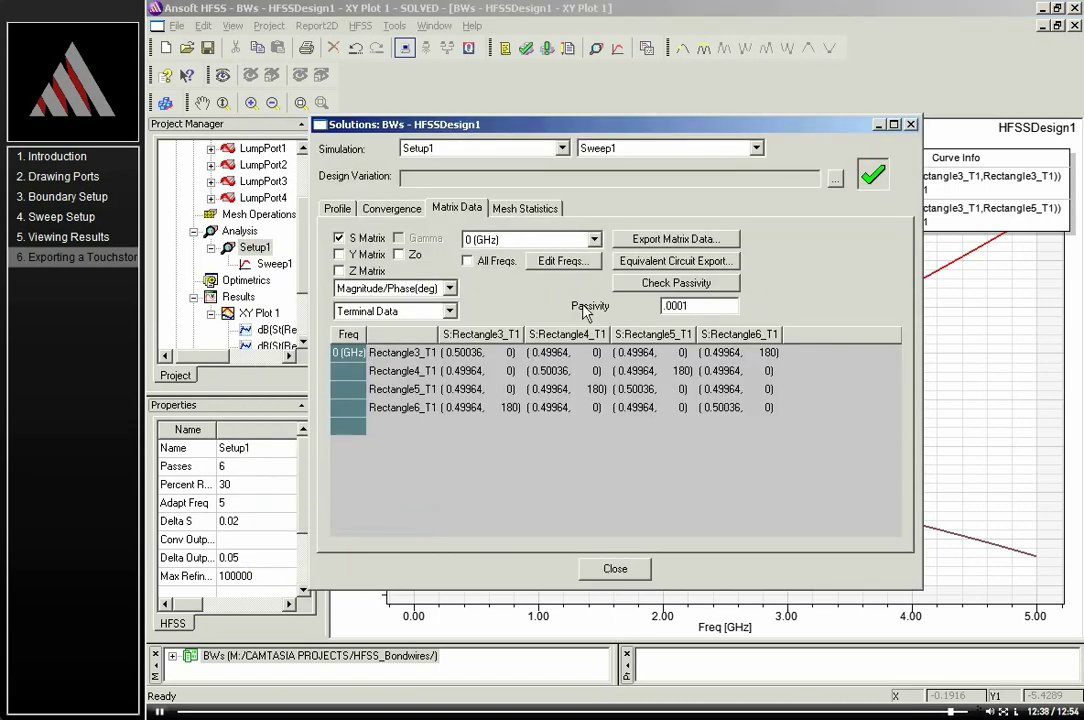
click(467, 261)
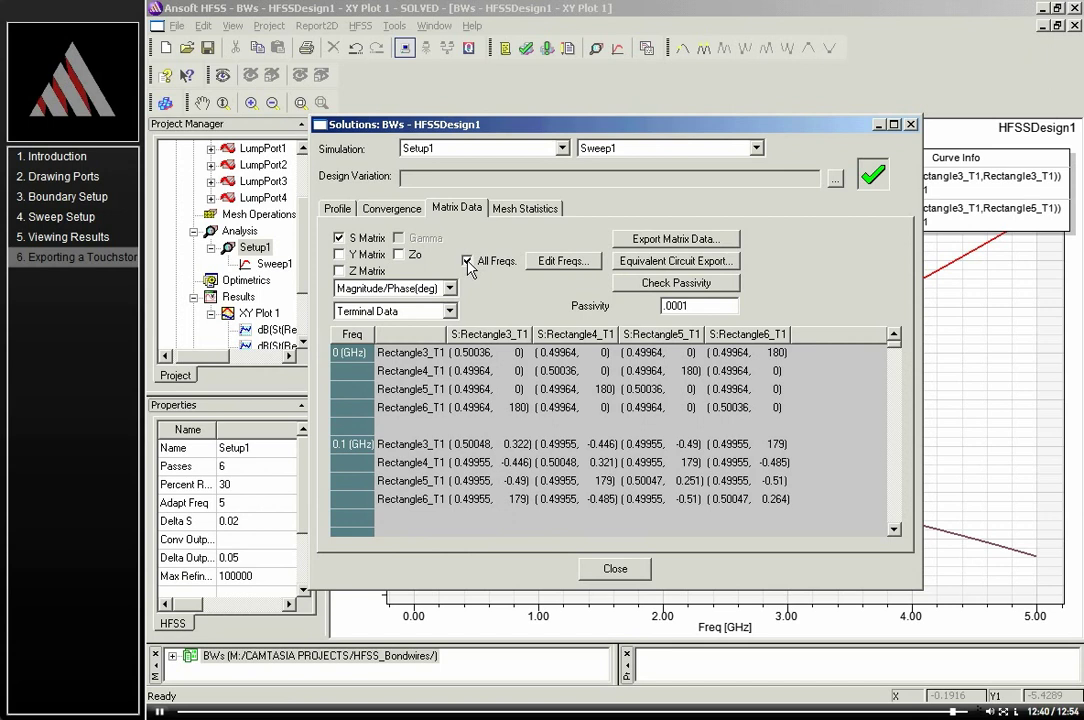
Bring up the matrix data export with the Touchstone (*.sNp) file type, cancel it without saving, and close the solution data
click(703, 243)
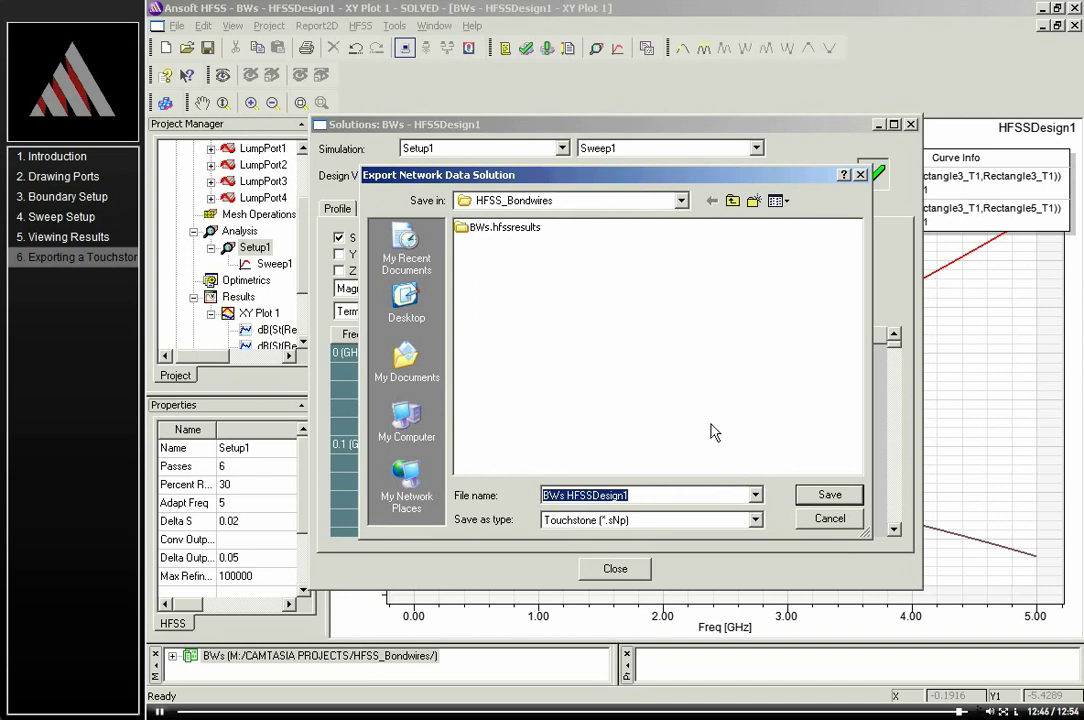
click(830, 519)
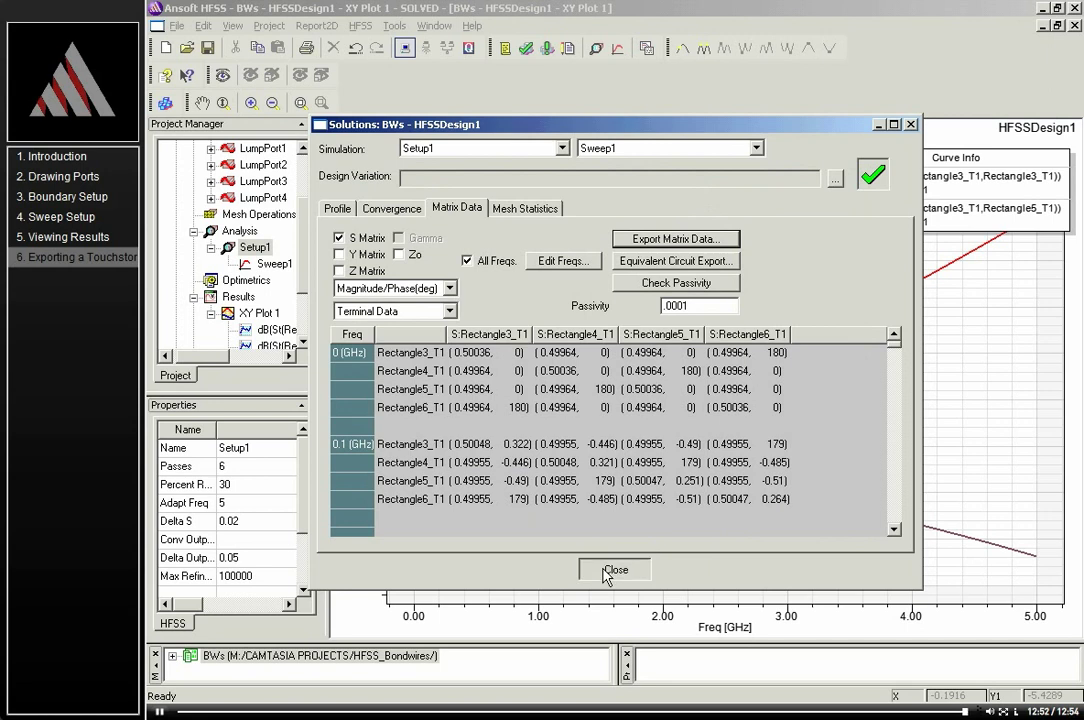
click(610, 570)
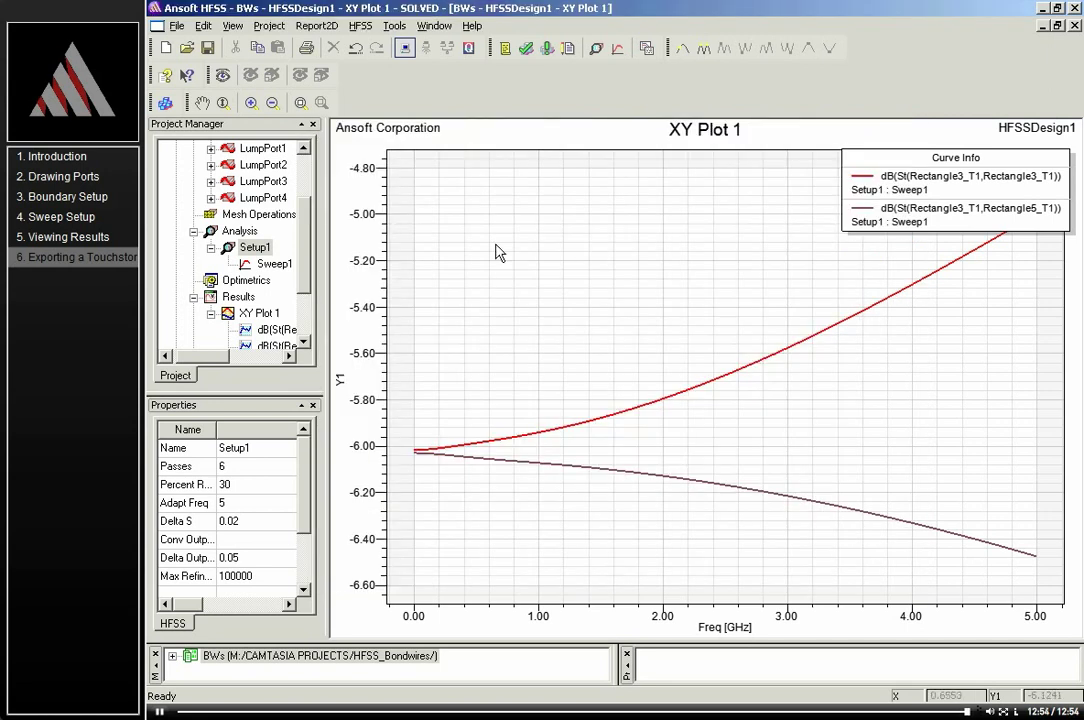